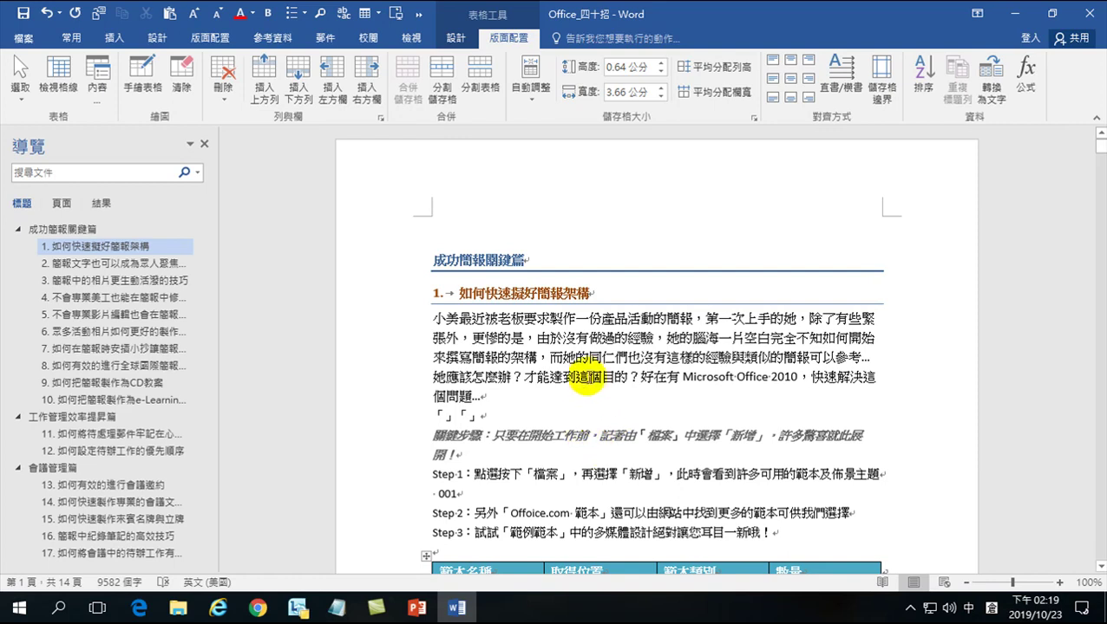
# Close the Office_四十招 document without saving its changes.
pyautogui.click(575, 379)
pyautogui.click(532, 355)
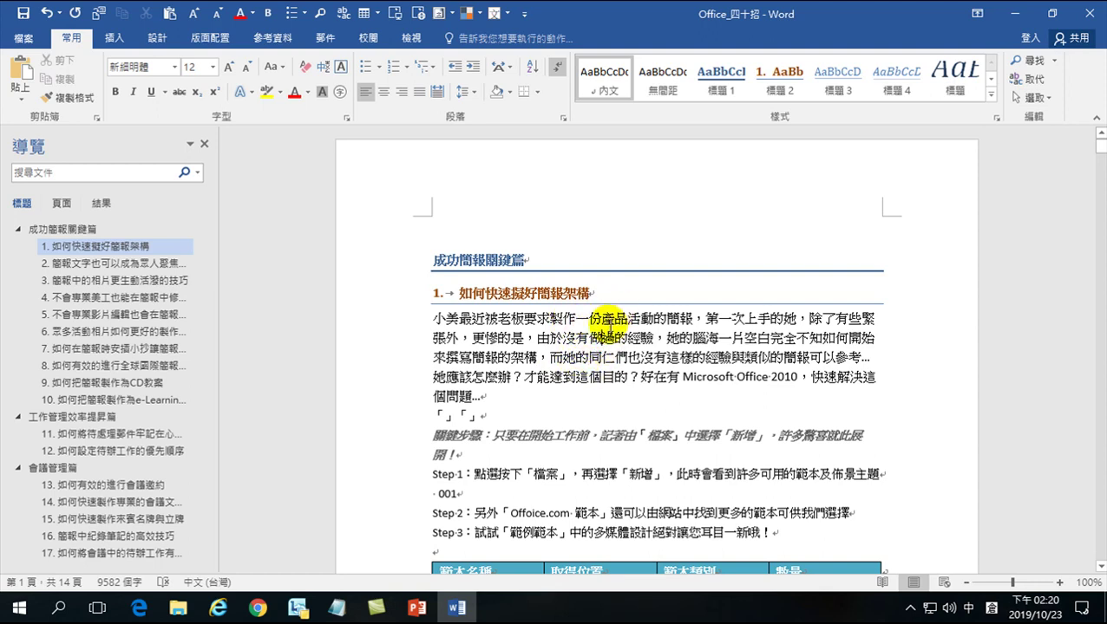
pyautogui.click(1089, 14)
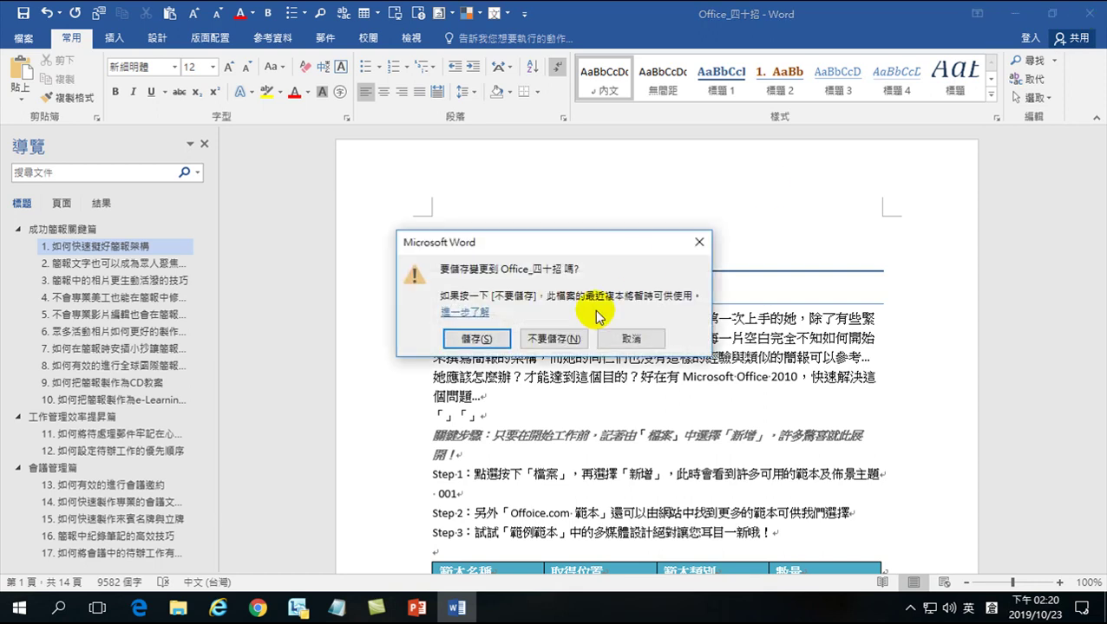
pyautogui.click(559, 338)
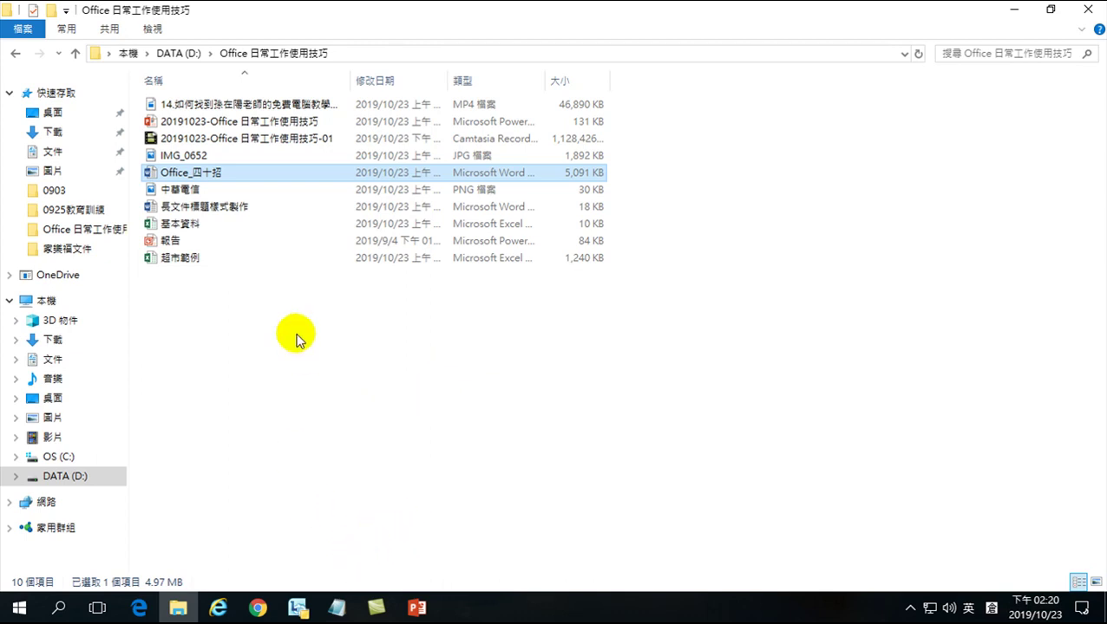
# Open the 超市範例 workbook from the Office 日常工作使用技巧 folder in Excel and maximize its window.
pyautogui.doubleClick(184, 258)
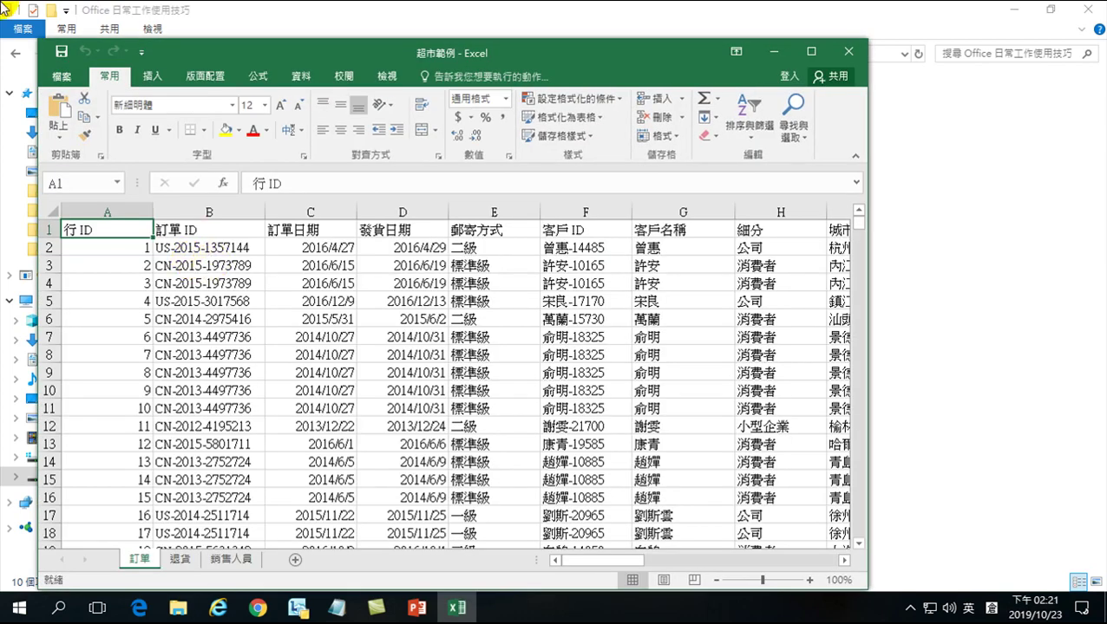
pyautogui.click(812, 54)
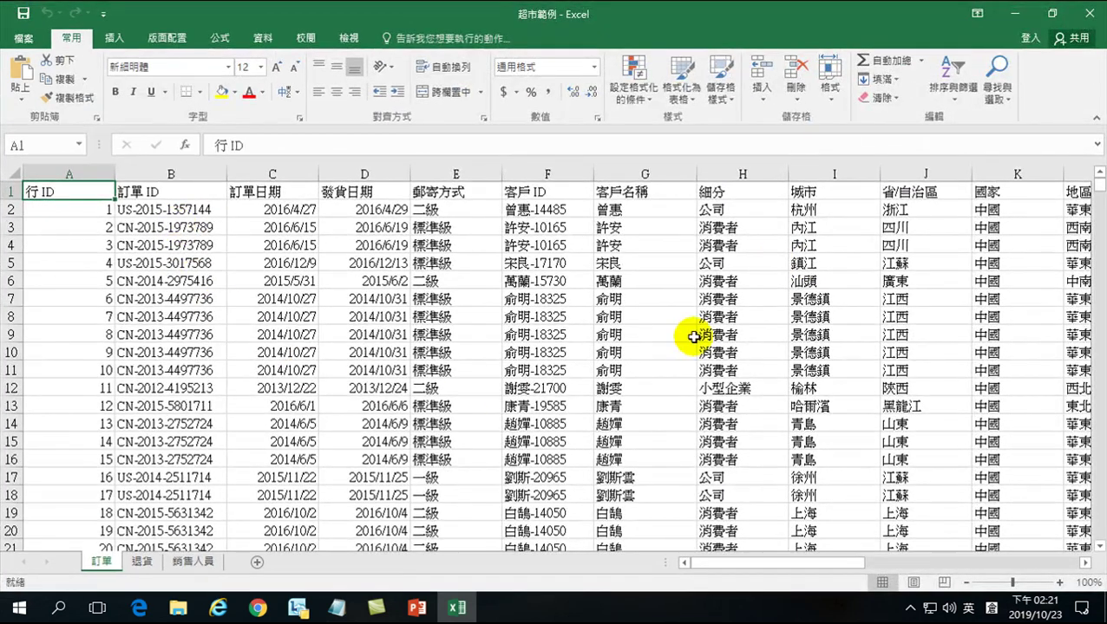
# Examine the columns of the 訂單 sheet, from customer and segment fields to 子類別 and 銷售額.
pyautogui.click(574, 303)
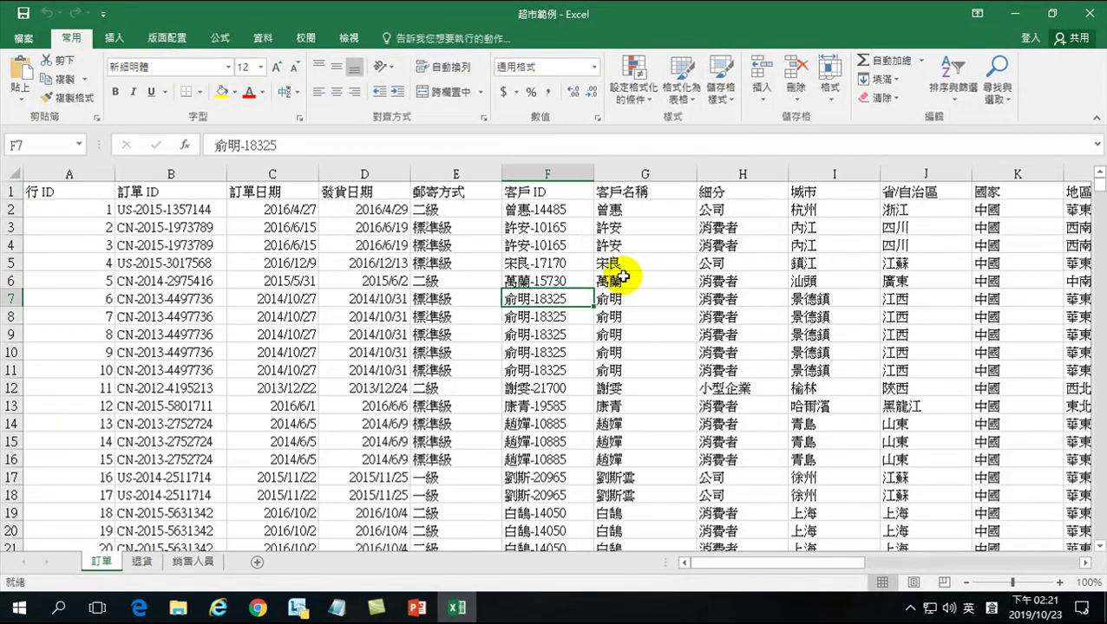
pyautogui.click(673, 287)
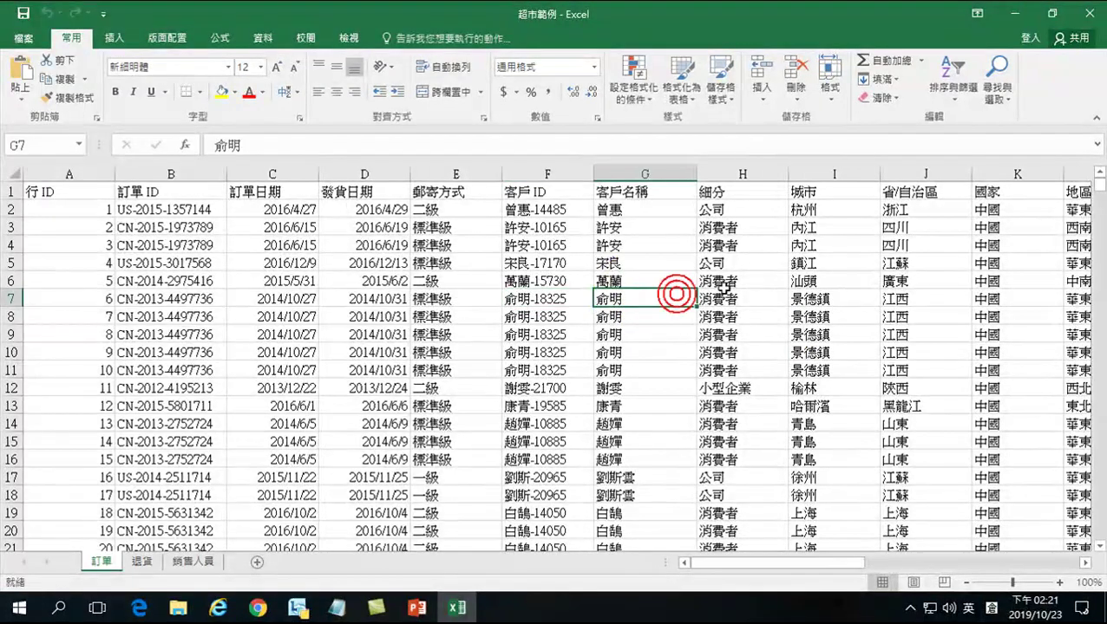
pyautogui.click(722, 284)
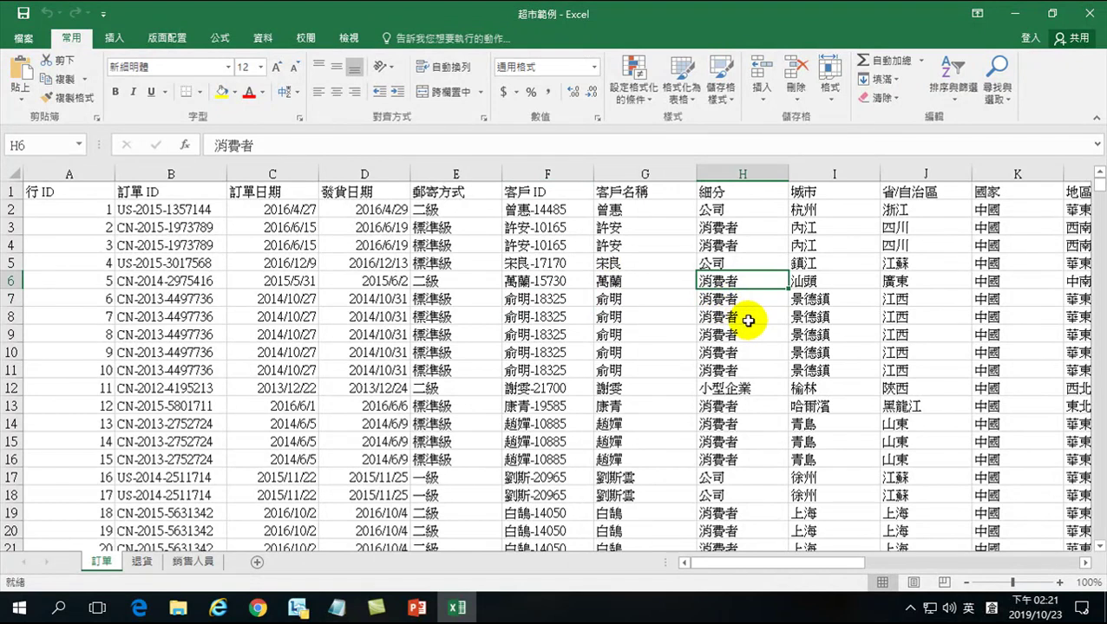
pyautogui.click(731, 211)
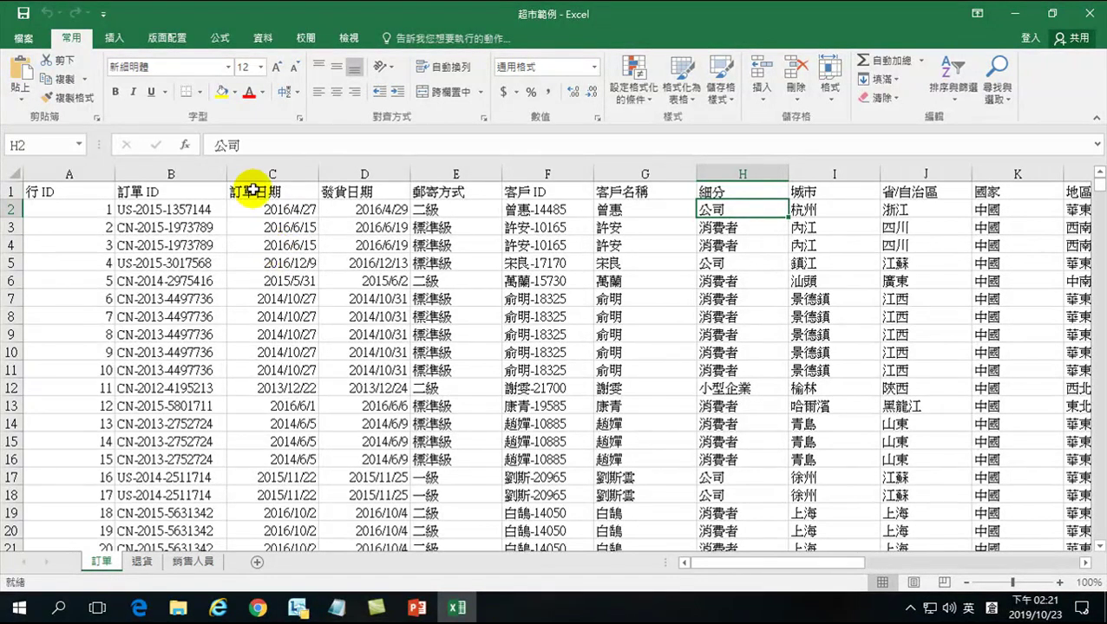
pyautogui.moveTo(739, 564); pyautogui.dragTo(961, 556)
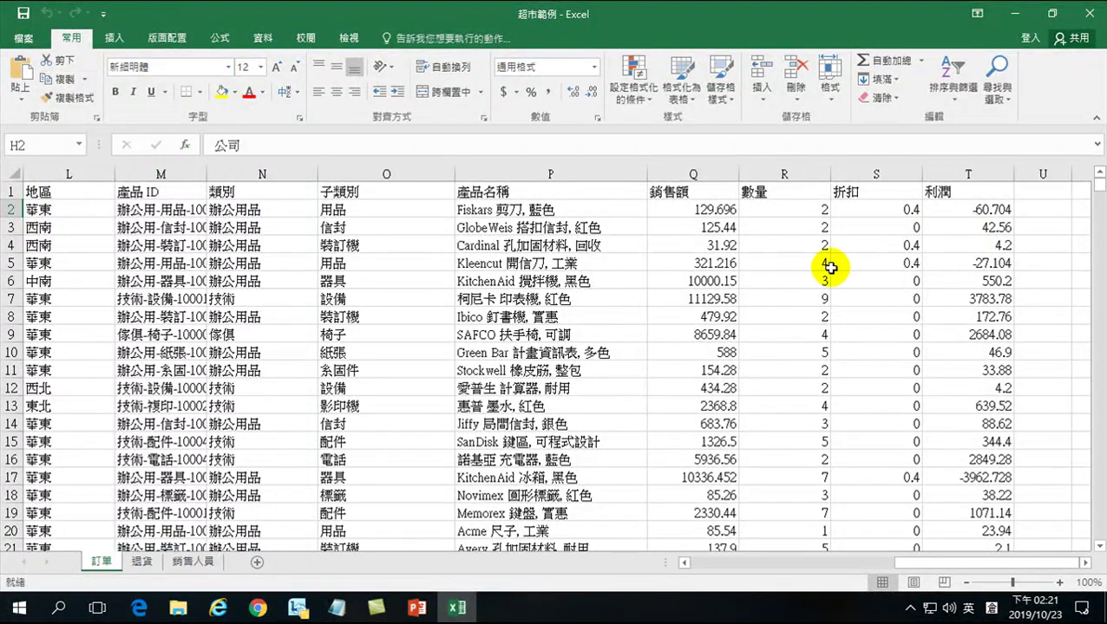
pyautogui.click(711, 320)
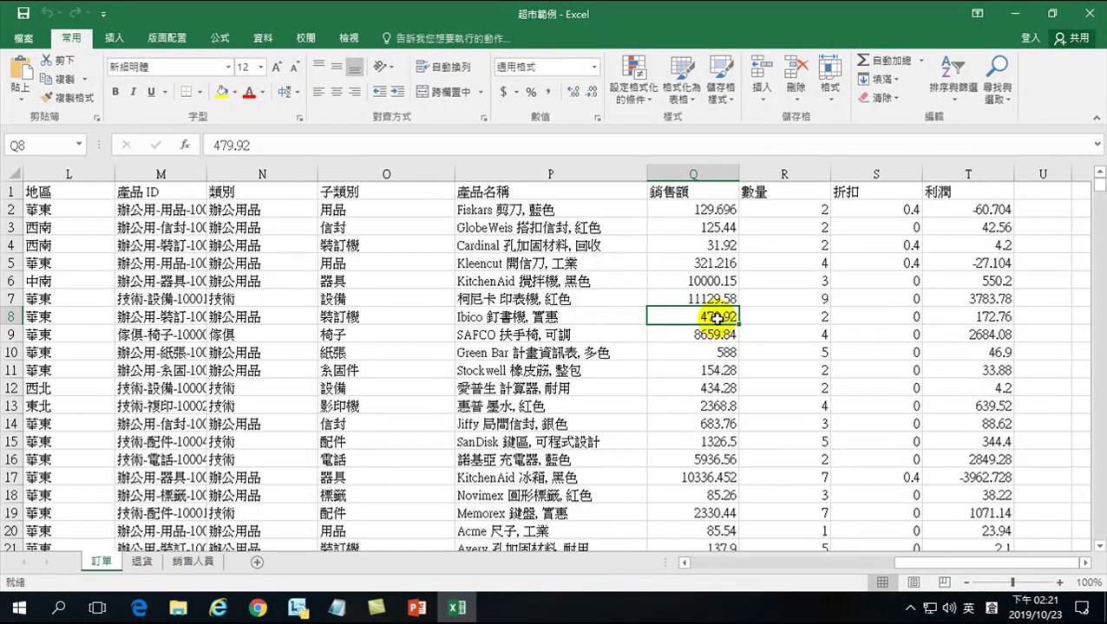
pyautogui.click(701, 213)
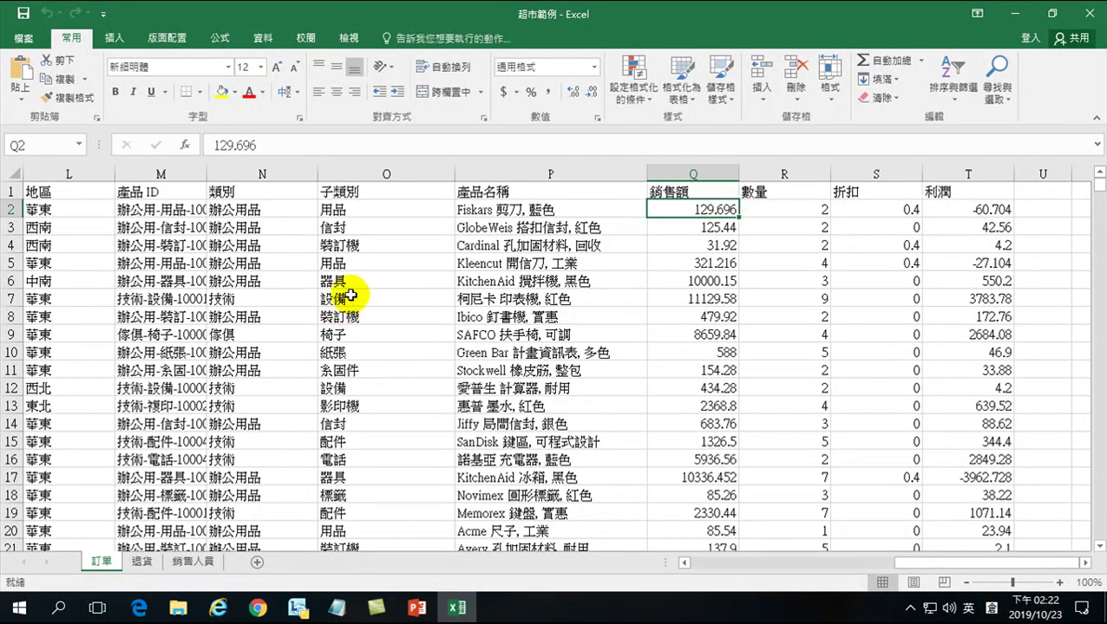
pyautogui.click(354, 212)
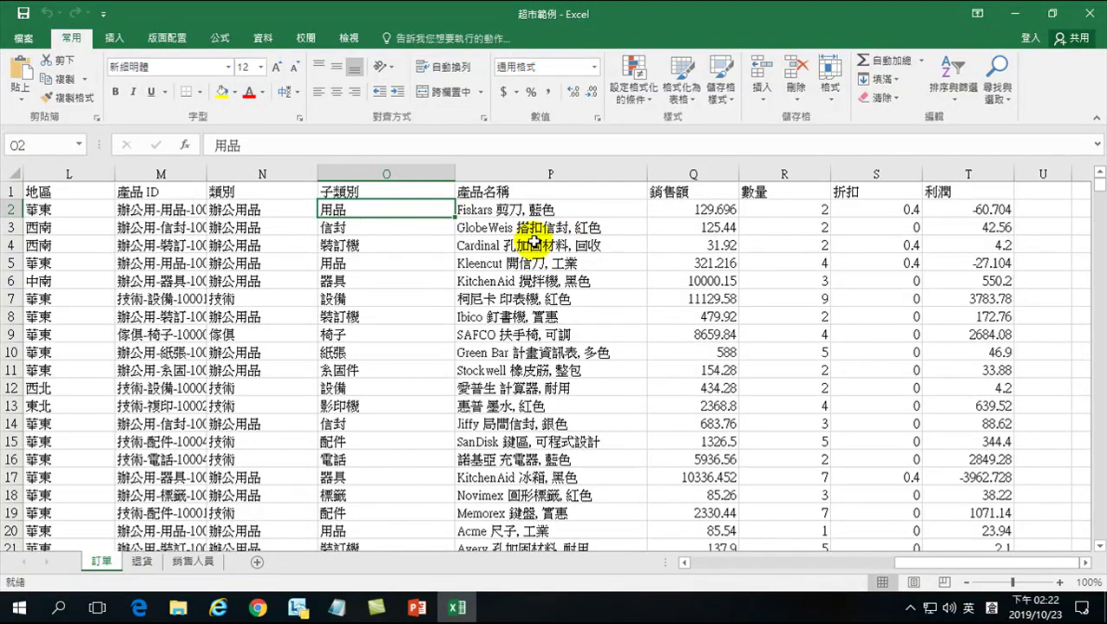
pyautogui.click(356, 228)
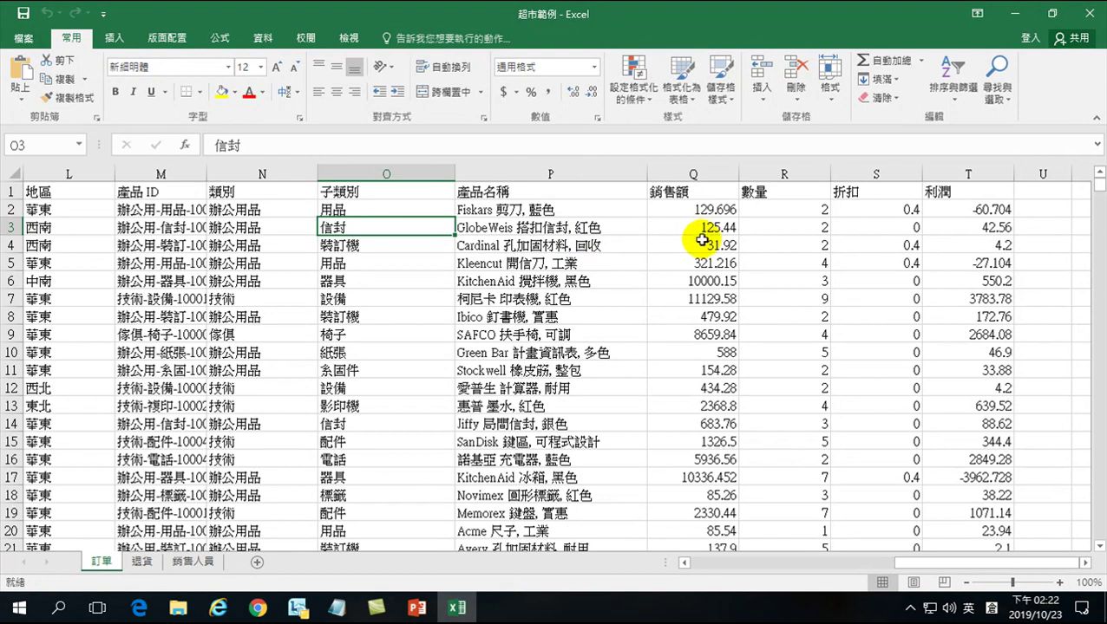
pyautogui.click(402, 332)
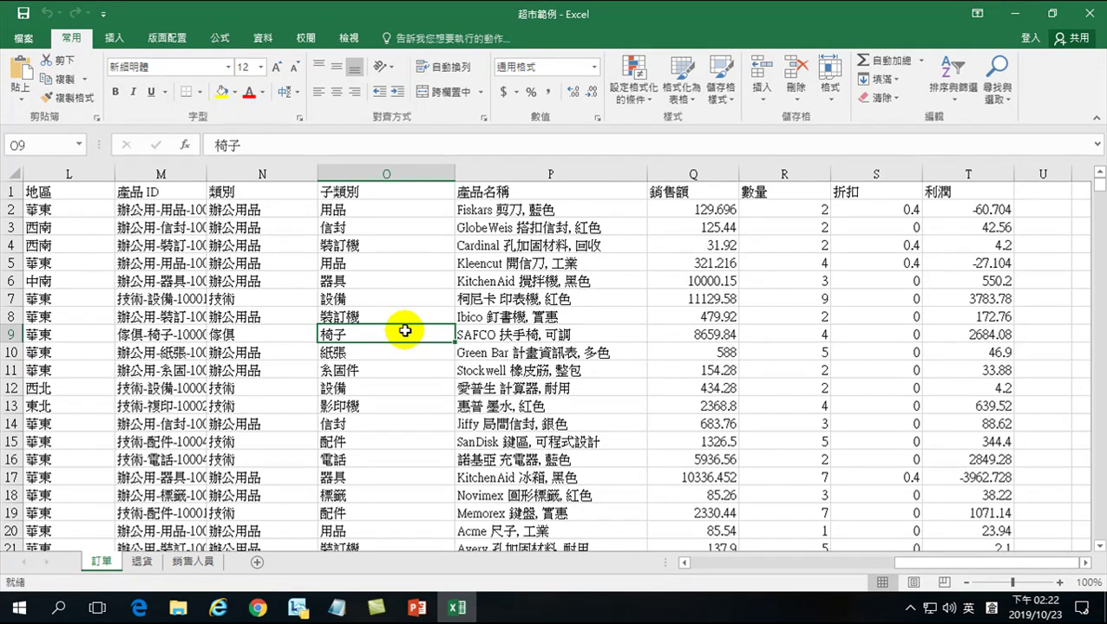
pyautogui.click(363, 212)
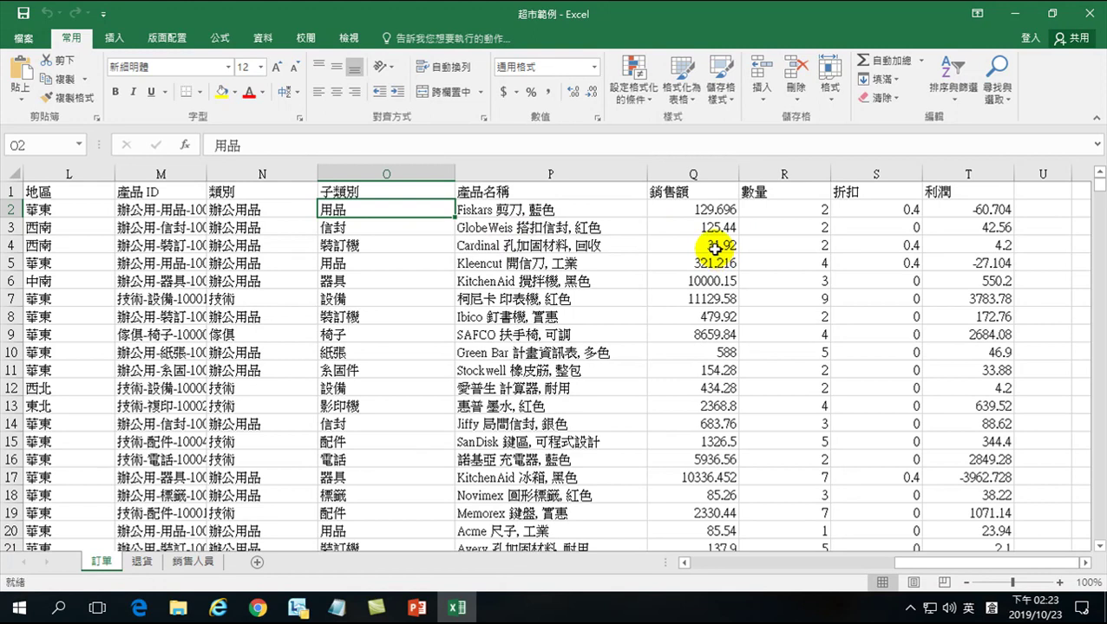
# Create a pivot table on a new worksheet from the 訂單 data range A1:T10001.
pyautogui.click(120, 42)
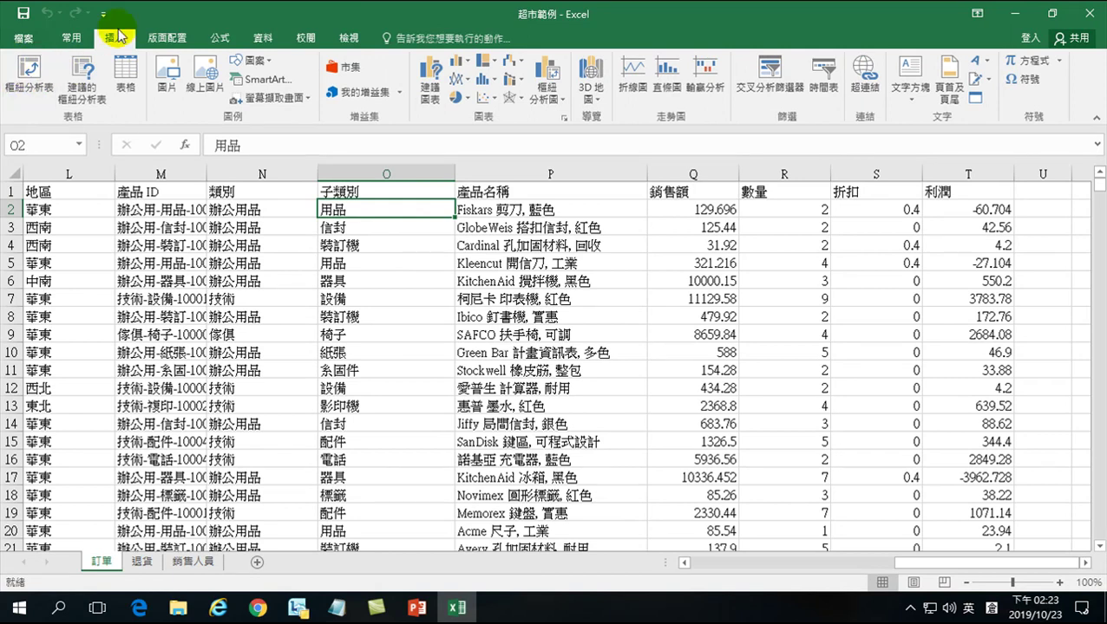
pyautogui.click(29, 88)
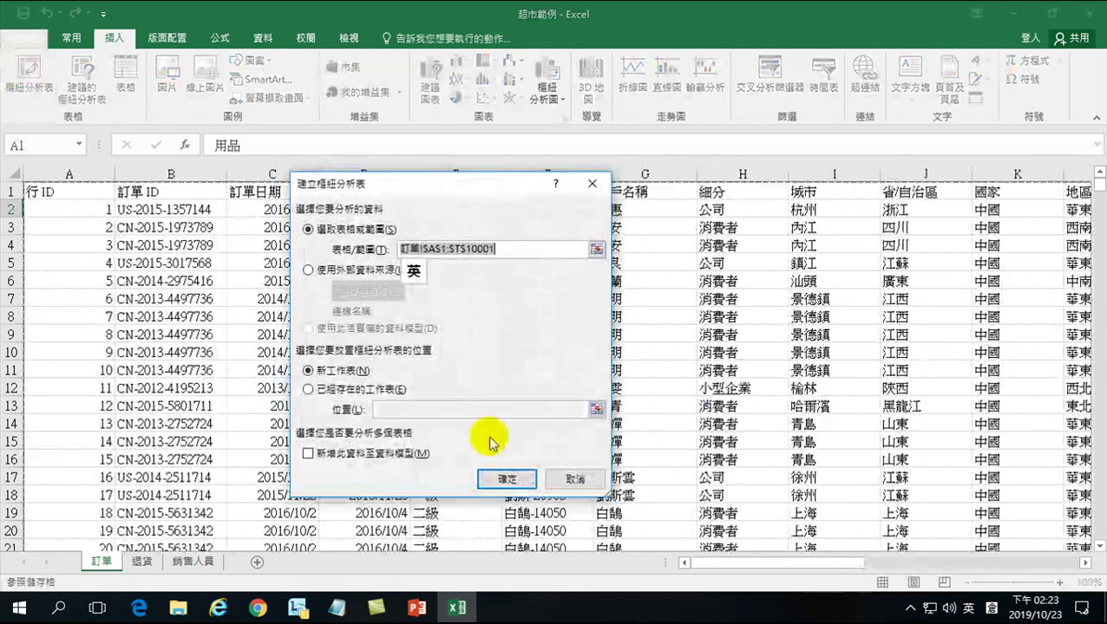
pyautogui.click(510, 478)
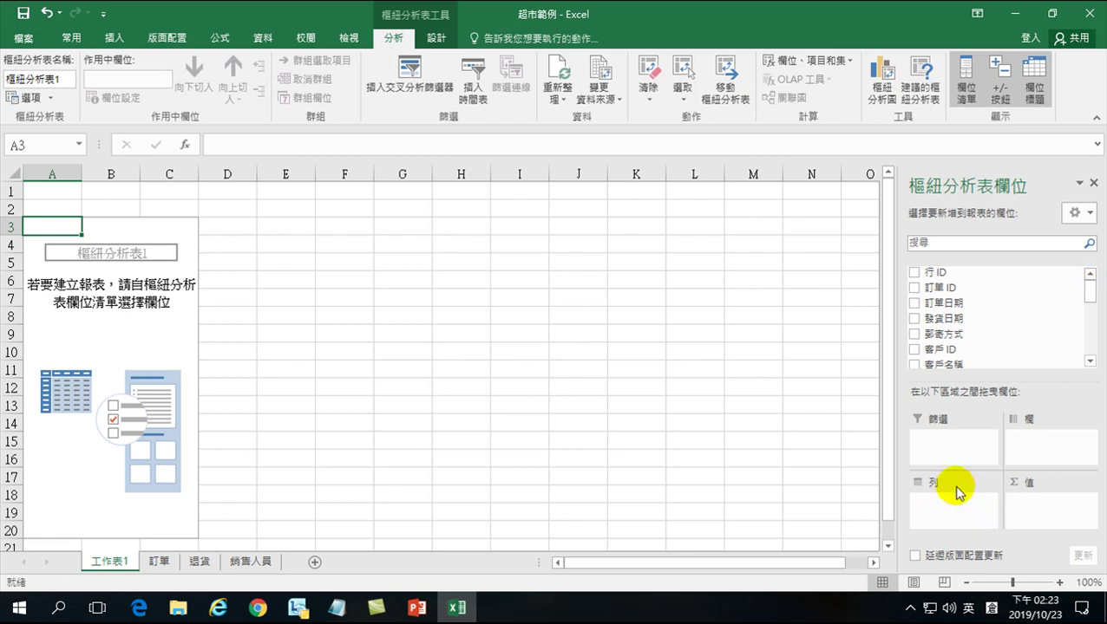
# Add the 子類別 field to the pivot table's rows.
pyautogui.scroll(-2, 963, 320)
pyautogui.scroll(2, 969, 328)
pyautogui.moveTo(1091, 291); pyautogui.dragTo(1090, 338)
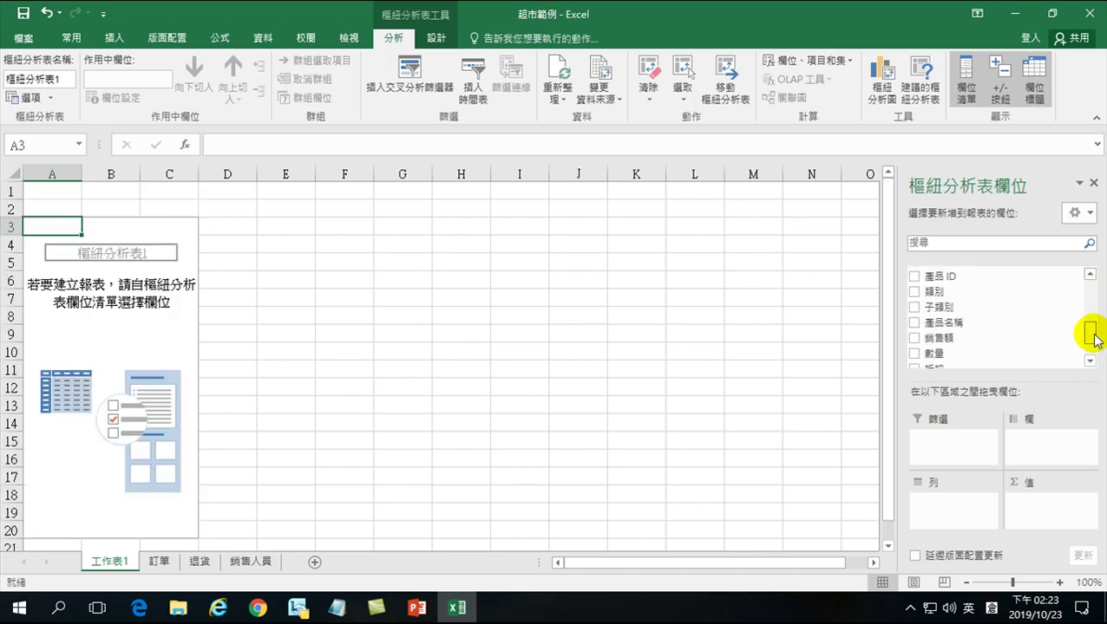
pyautogui.click(915, 309)
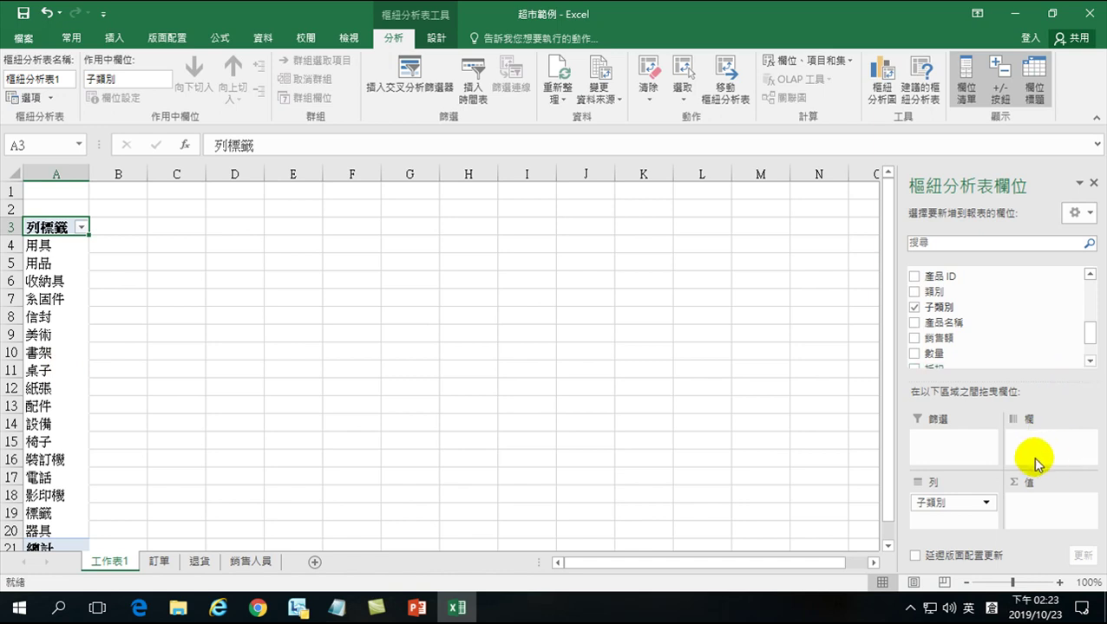
# Place 訂單日期 in the pivot table's columns and add 銷售額 as the summed value.
pyautogui.moveTo(1091, 338); pyautogui.dragTo(1090, 289)
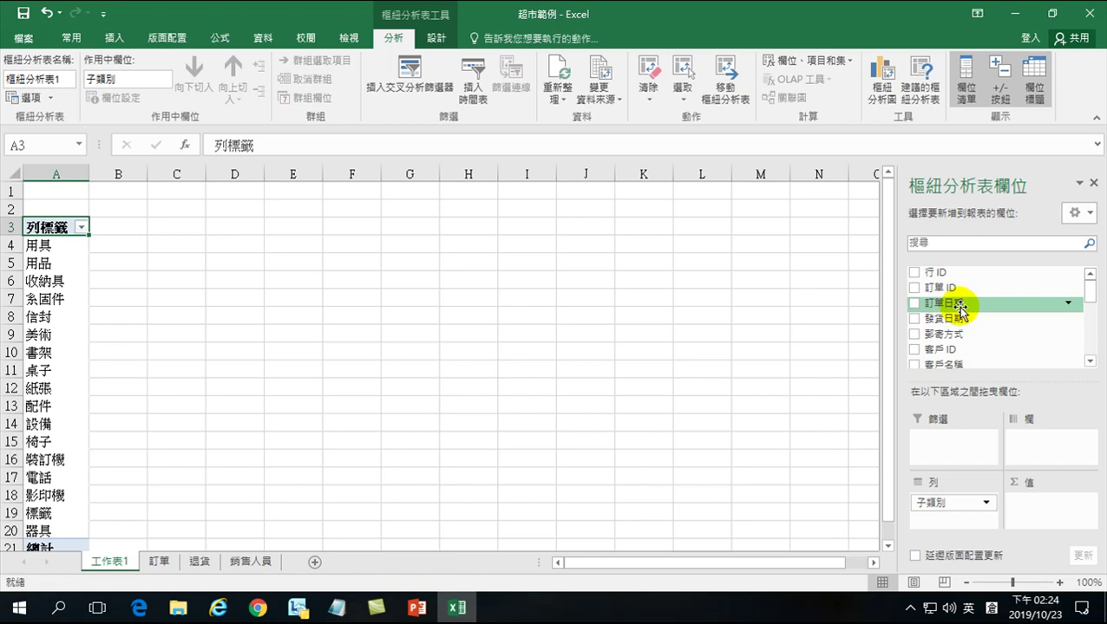
pyautogui.moveTo(950, 307); pyautogui.dragTo(1054, 450)
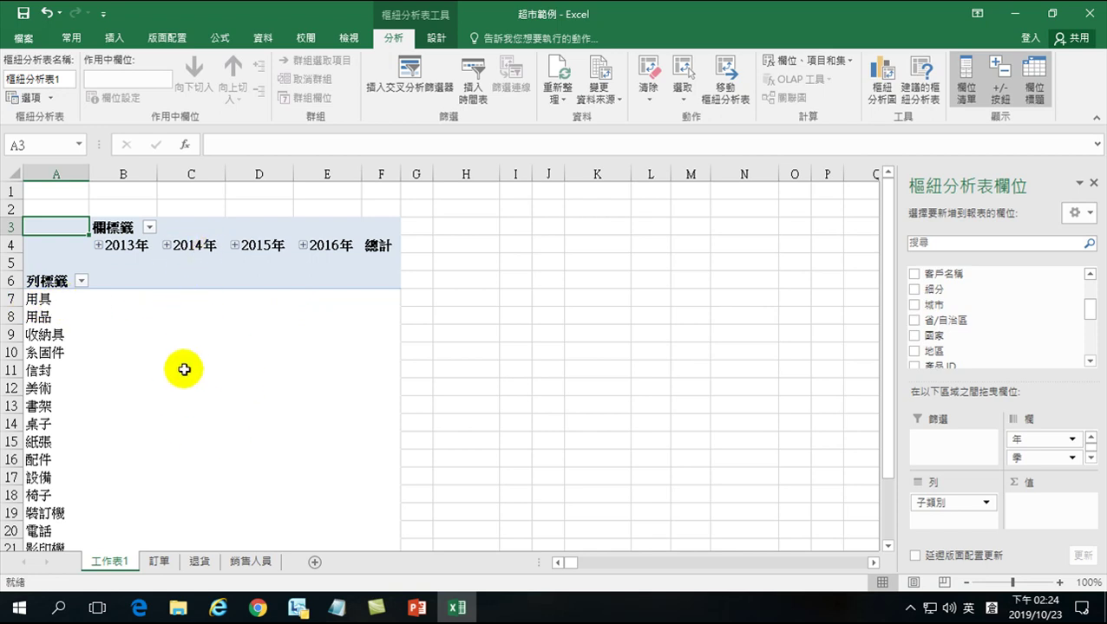
pyautogui.moveTo(1092, 317); pyautogui.dragTo(1102, 347)
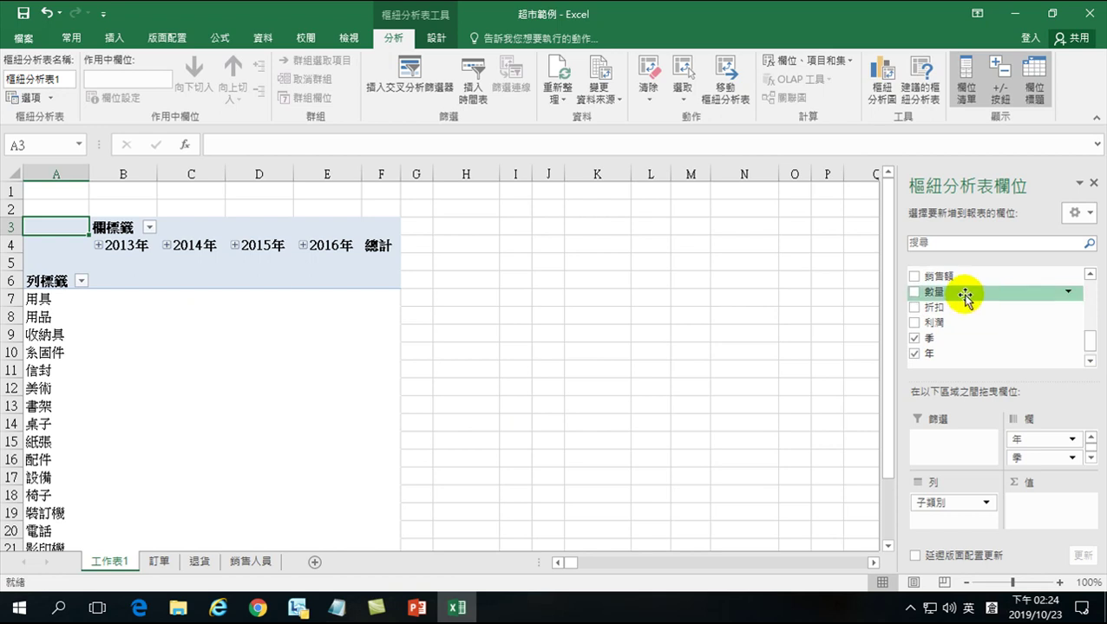
pyautogui.click(914, 278)
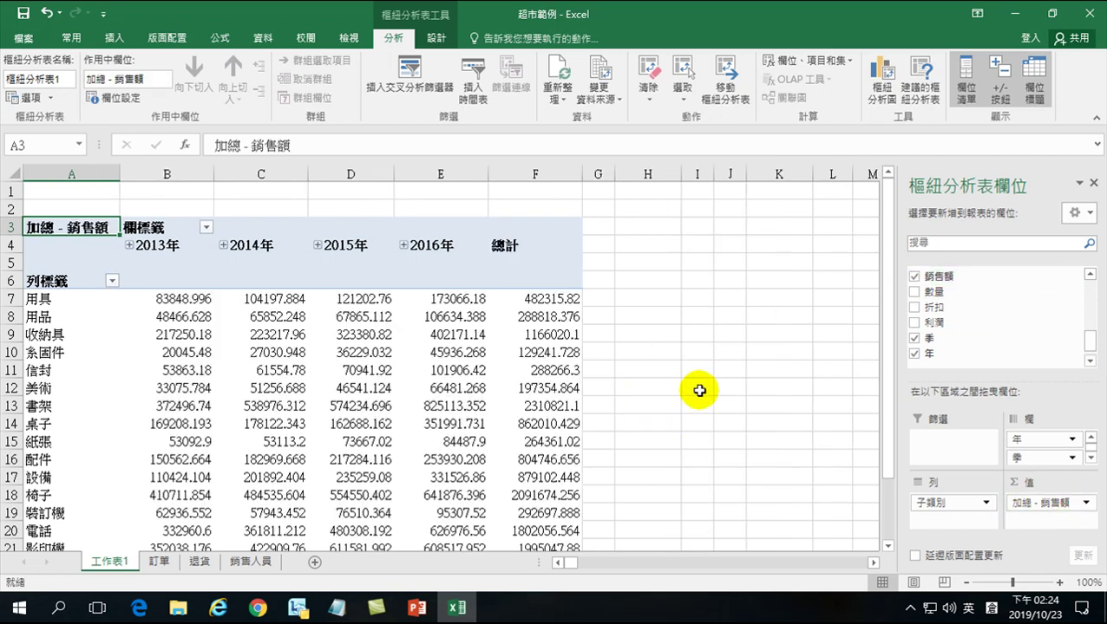
pyautogui.scroll(-4, 417, 383)
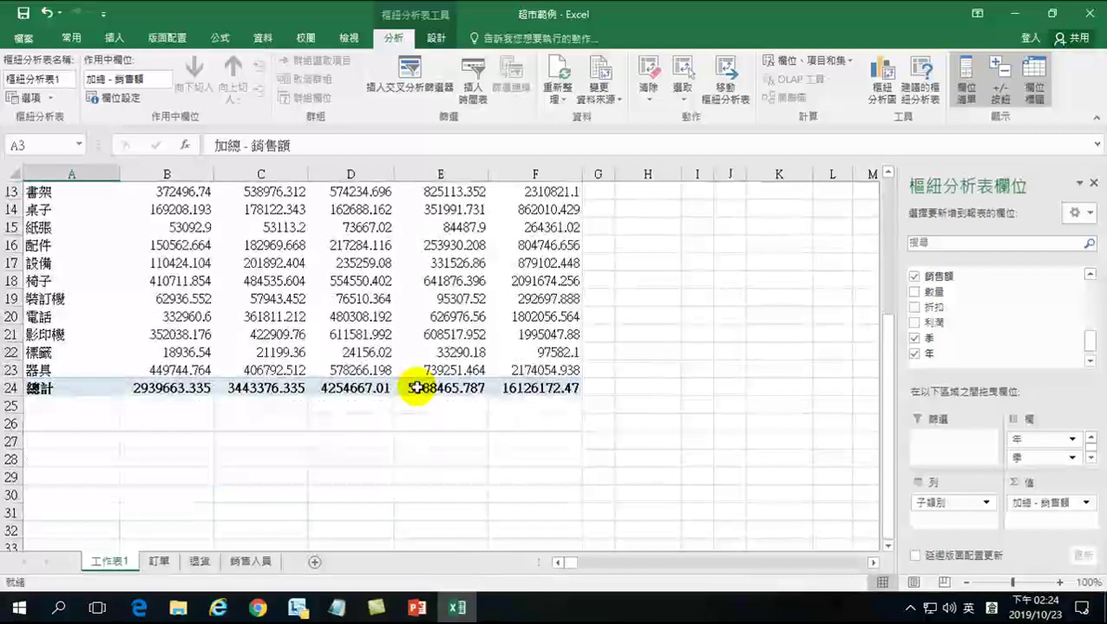
pyautogui.scroll(3, 417, 386)
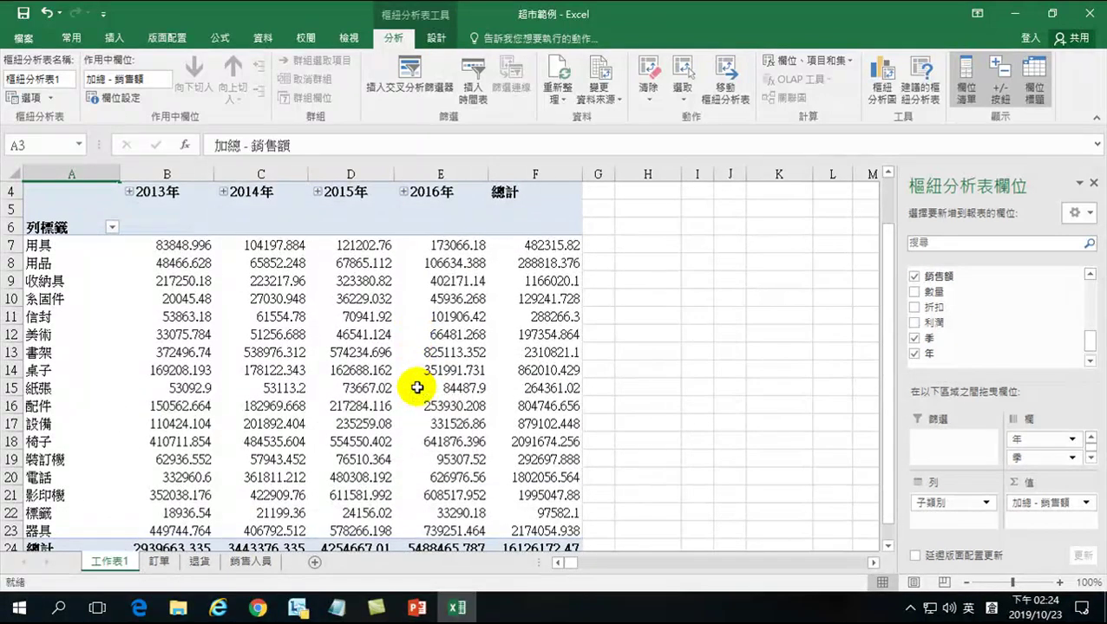
pyautogui.scroll(1, 417, 388)
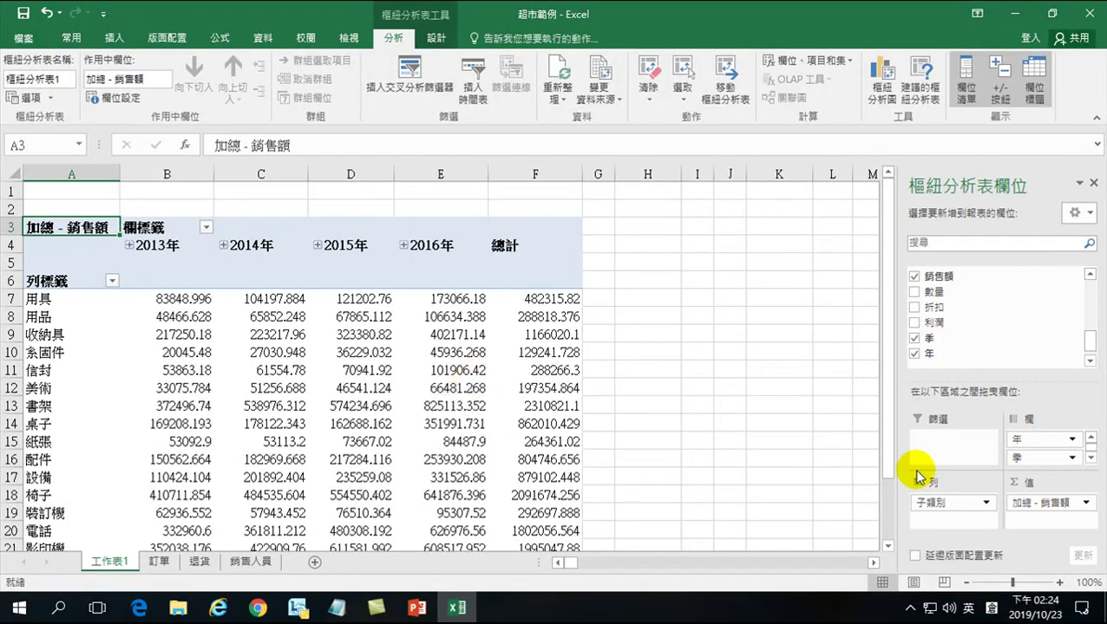
pyautogui.moveTo(926, 501); pyautogui.dragTo(990, 346)
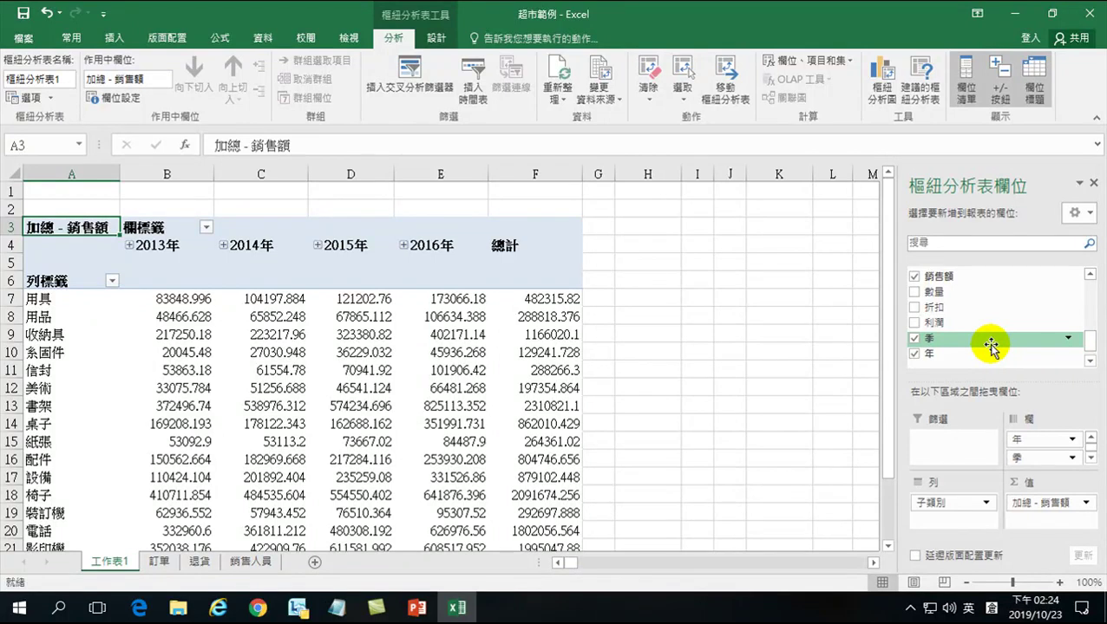
pyautogui.moveTo(990, 345); pyautogui.dragTo(924, 506)
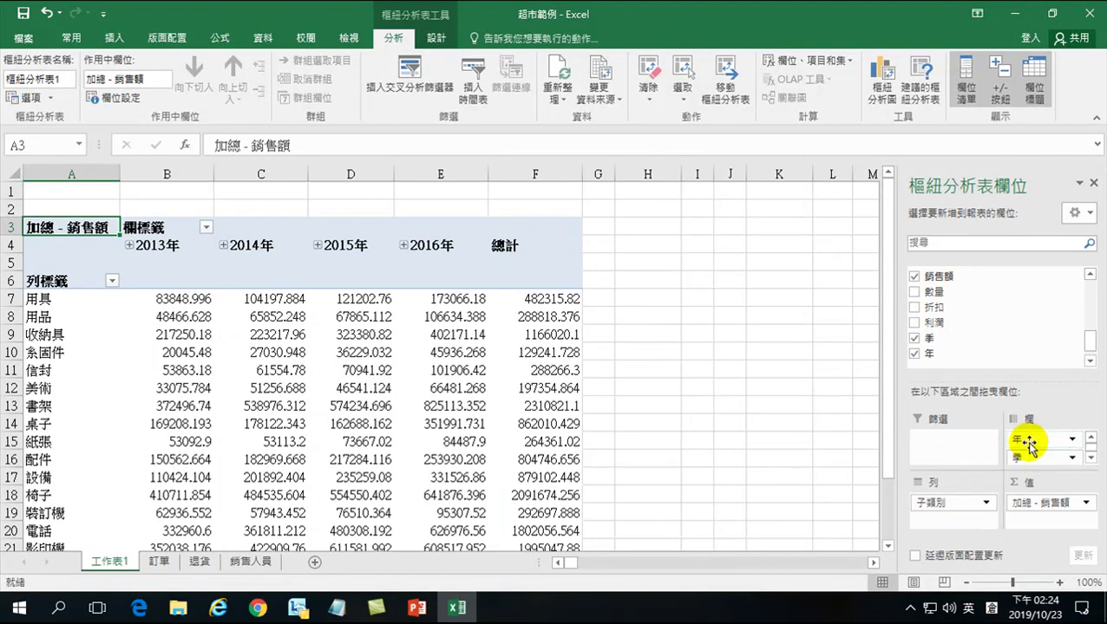
pyautogui.moveTo(1048, 444); pyautogui.dragTo(1041, 493)
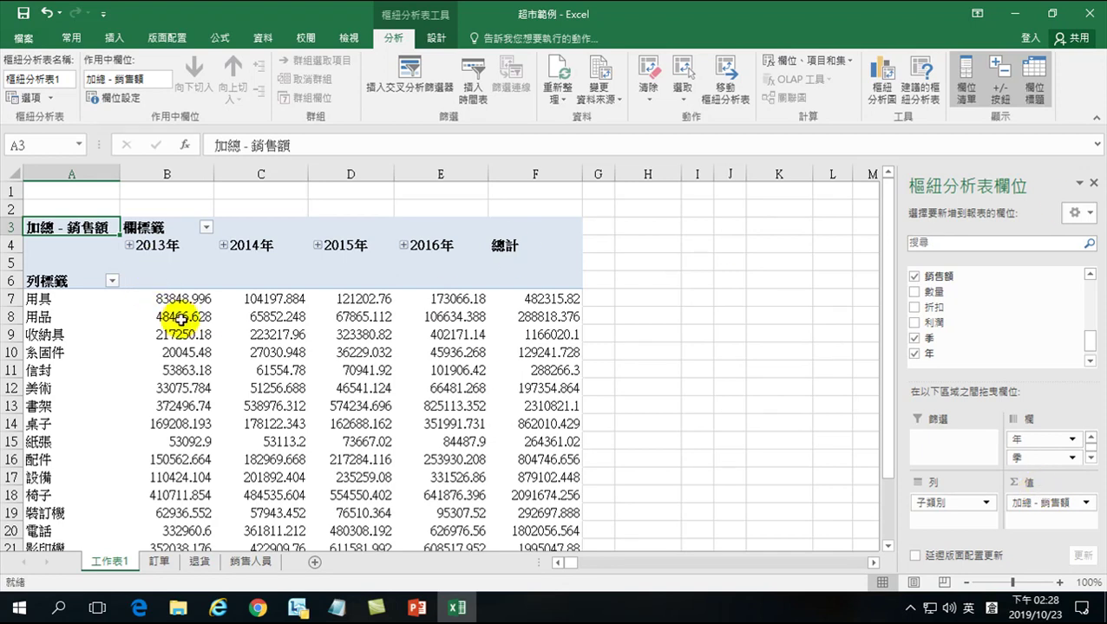
# Format the pivot table's value cells B7:F24 with thousands separators and no decimal places.
pyautogui.moveTo(163, 298); pyautogui.dragTo(509, 513)
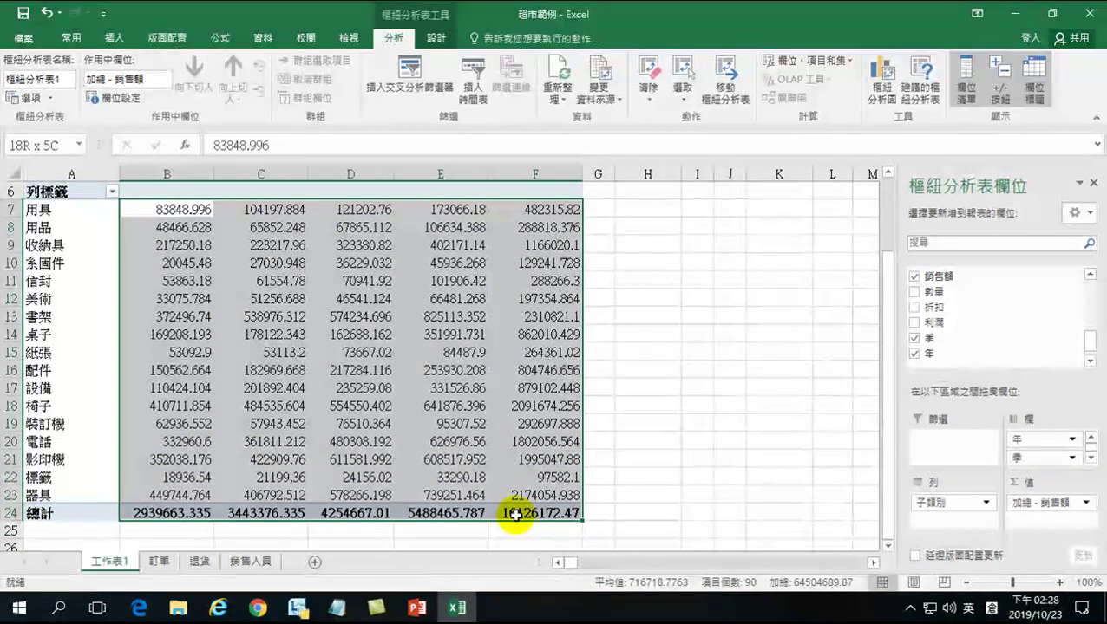
pyautogui.scroll(2, 477, 459)
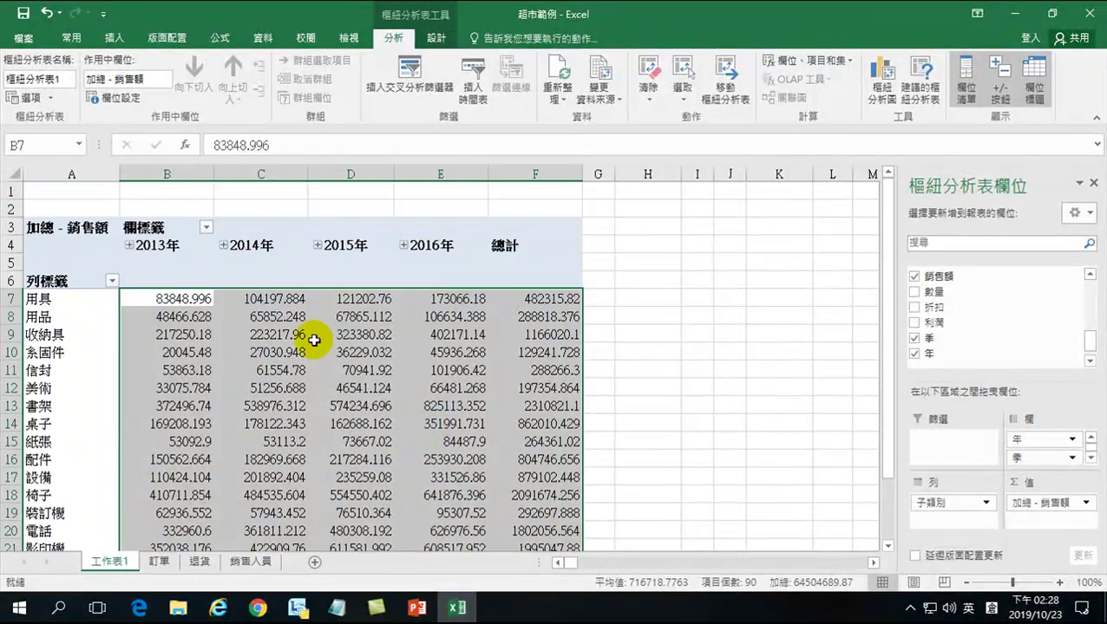
pyautogui.click(69, 40)
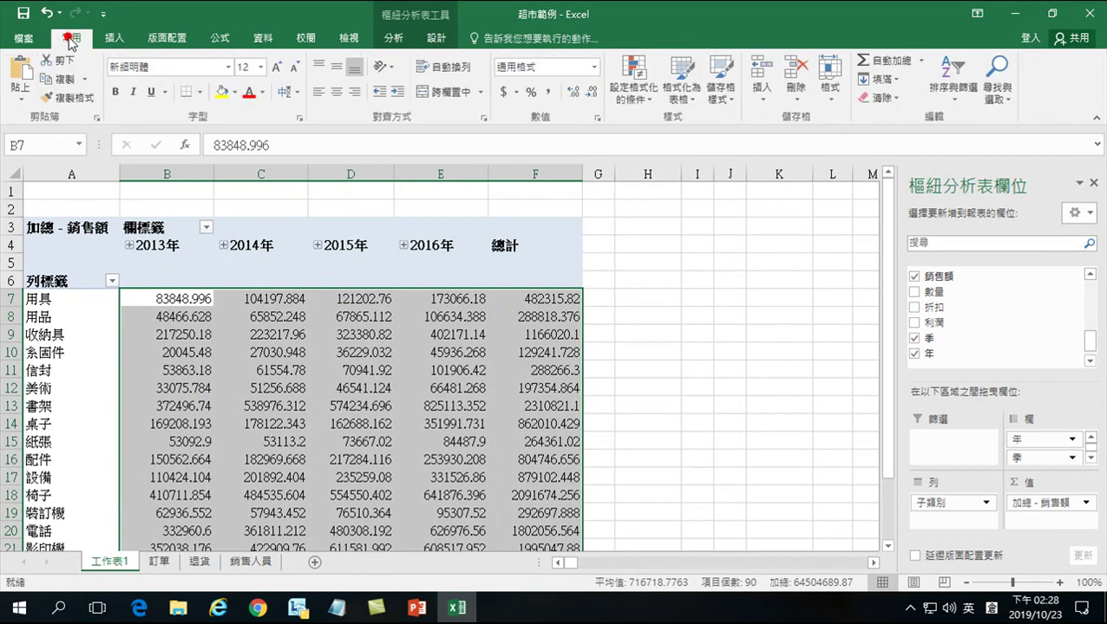
pyautogui.moveTo(156, 295); pyautogui.dragTo(512, 514)
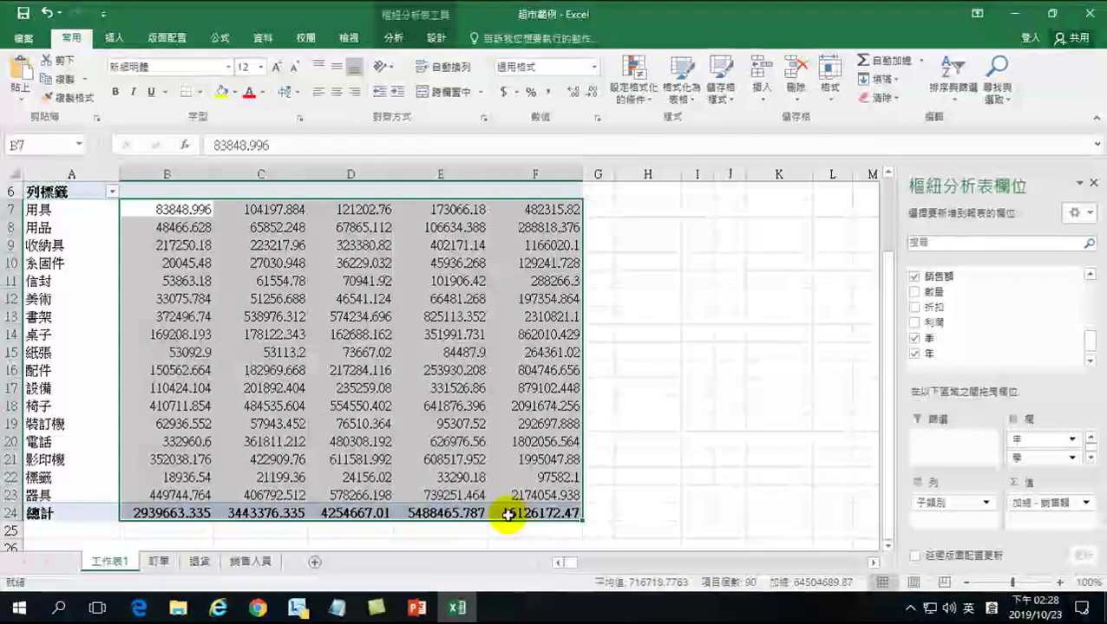
pyautogui.scroll(2, 280, 370)
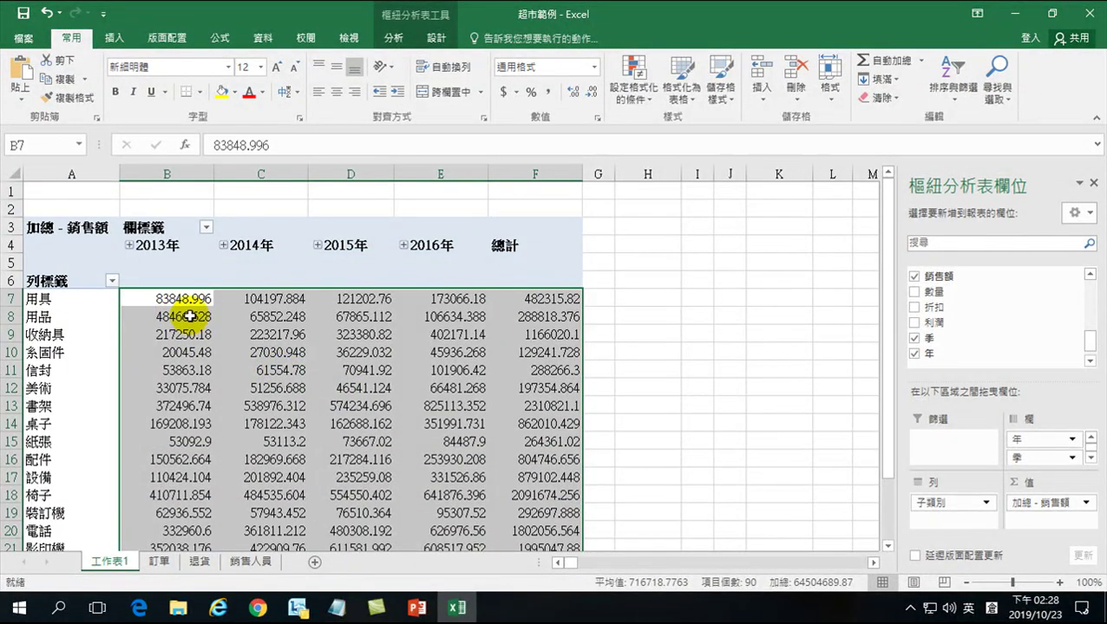
pyautogui.moveTo(190, 319)
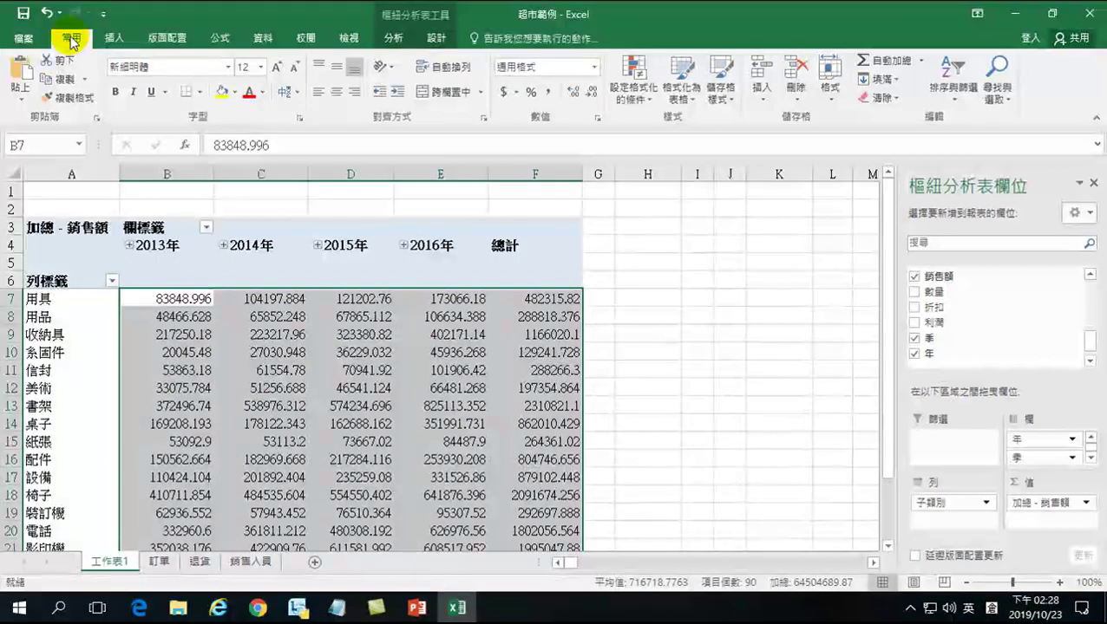
pyautogui.click(548, 91)
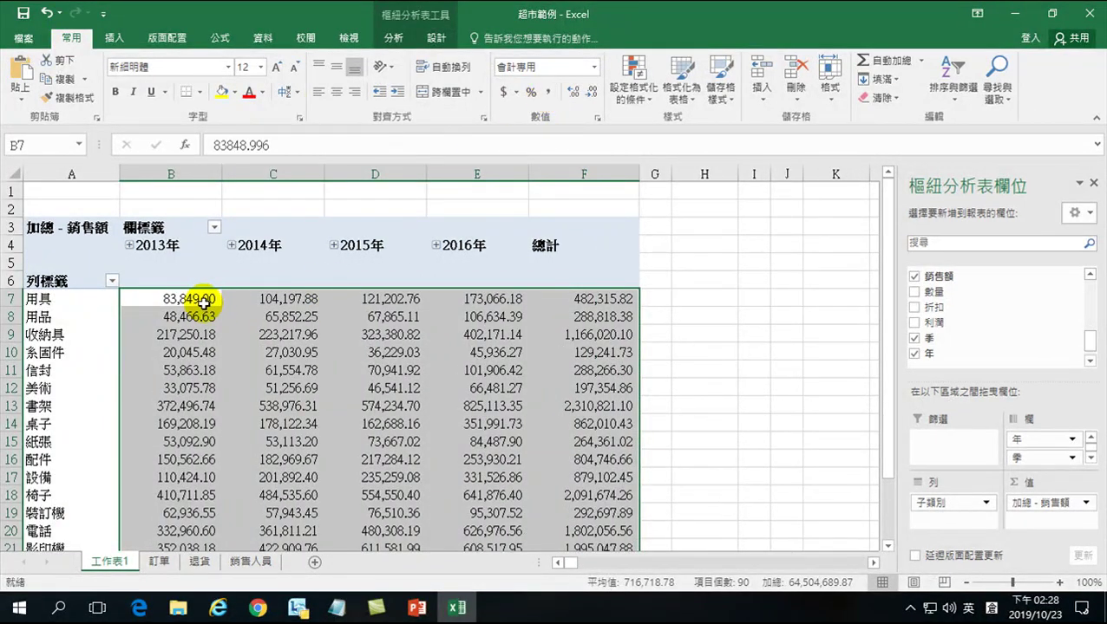
pyautogui.click(593, 92)
pyautogui.click(594, 92)
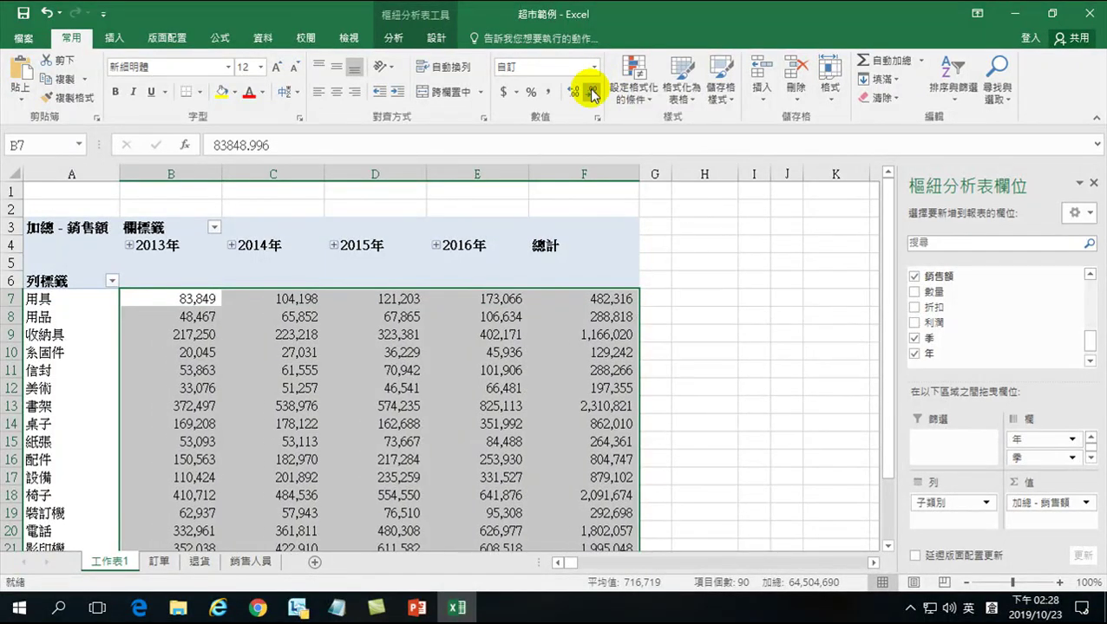
pyautogui.scroll(-3, 384, 354)
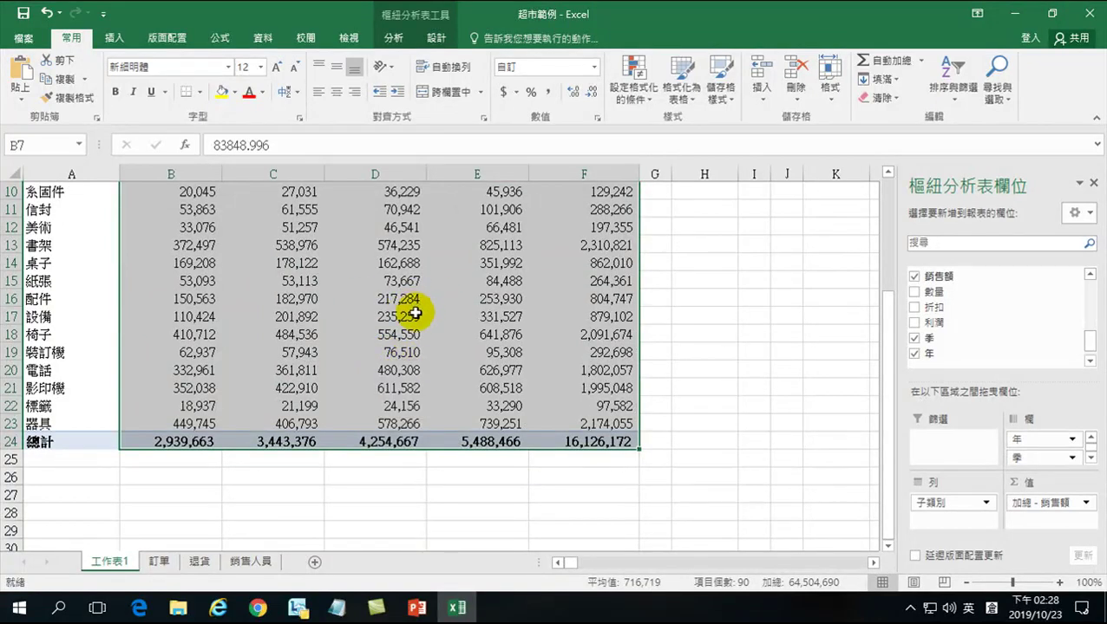
pyautogui.scroll(3, 415, 310)
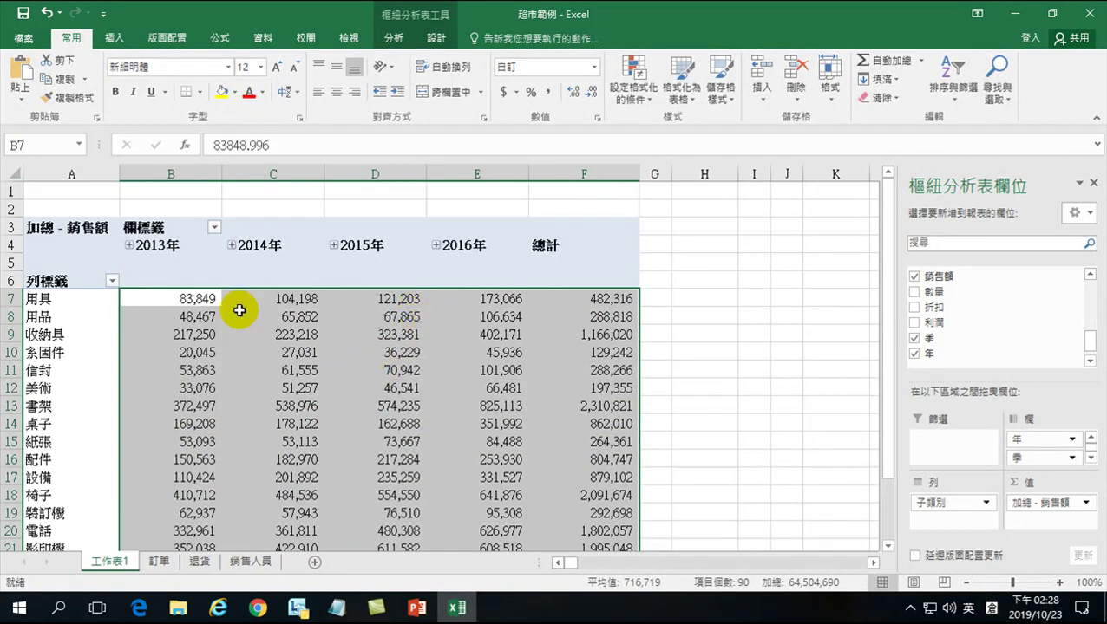
# Copy the whole pivot table, from the 加總 - 銷售額 header in A3 through the grand total in F24.
pyautogui.moveTo(57, 232); pyautogui.dragTo(560, 510)
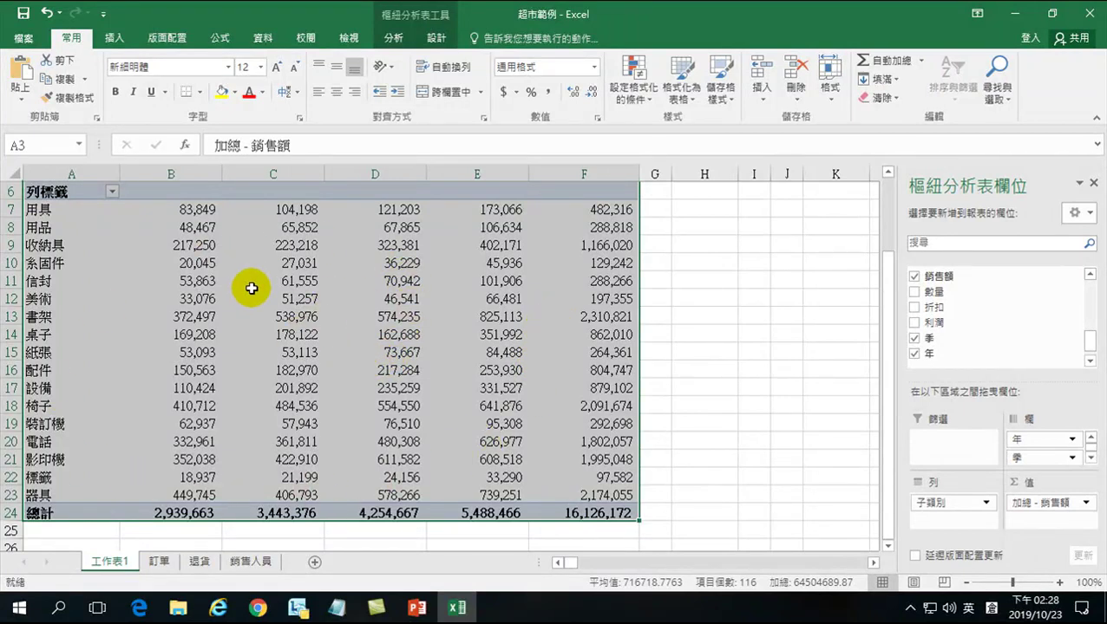
pyautogui.scroll(2, 260, 278)
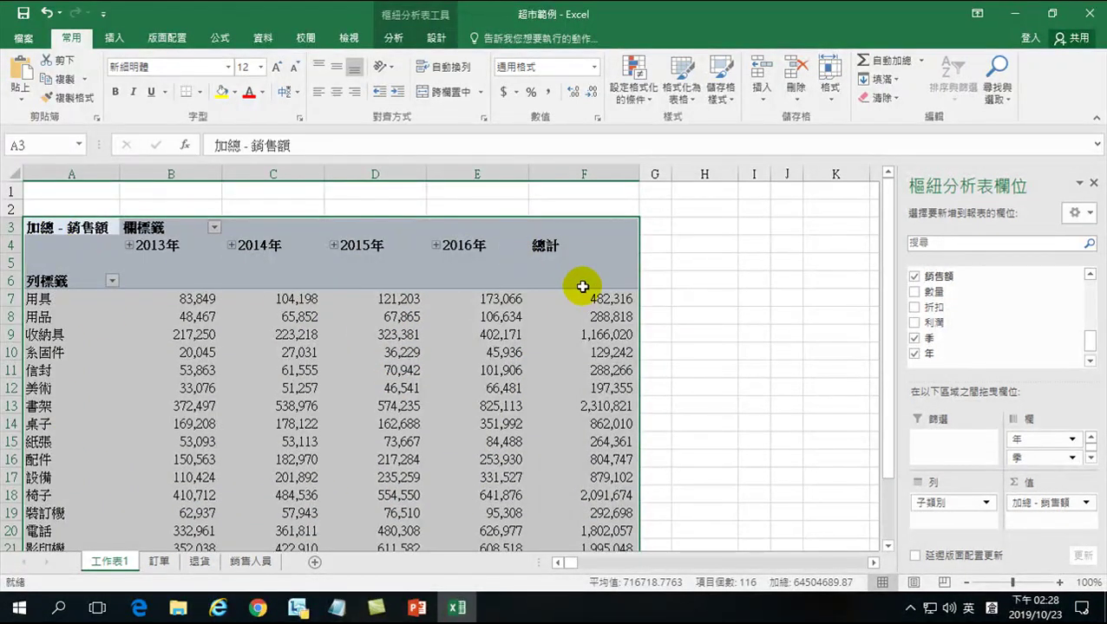
pyautogui.scroll(-3, 563, 382)
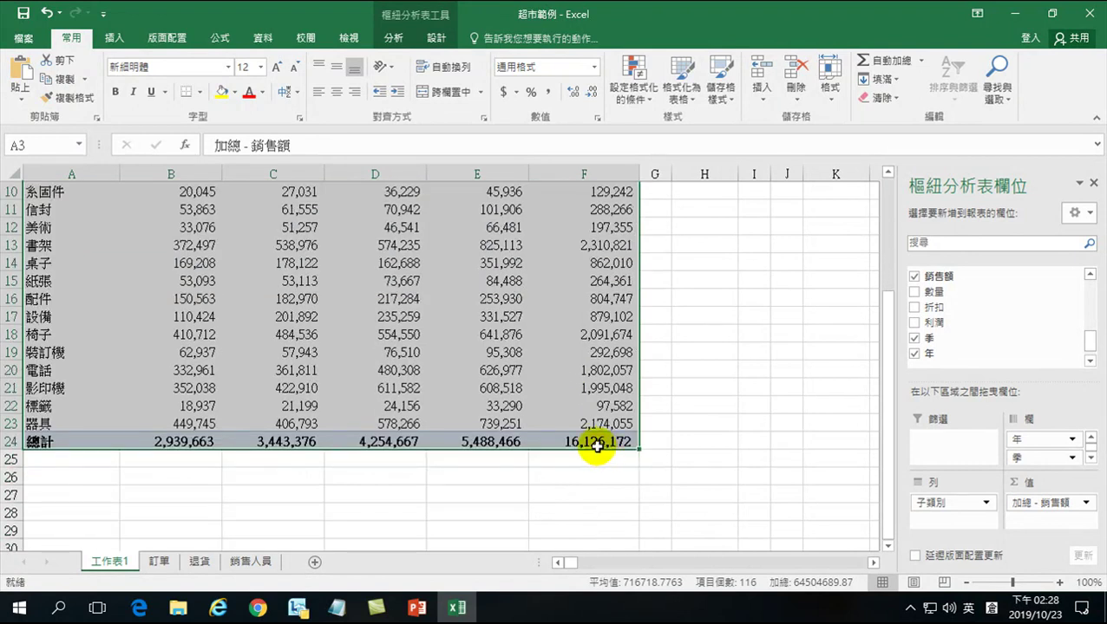
pyautogui.moveTo(549, 376)
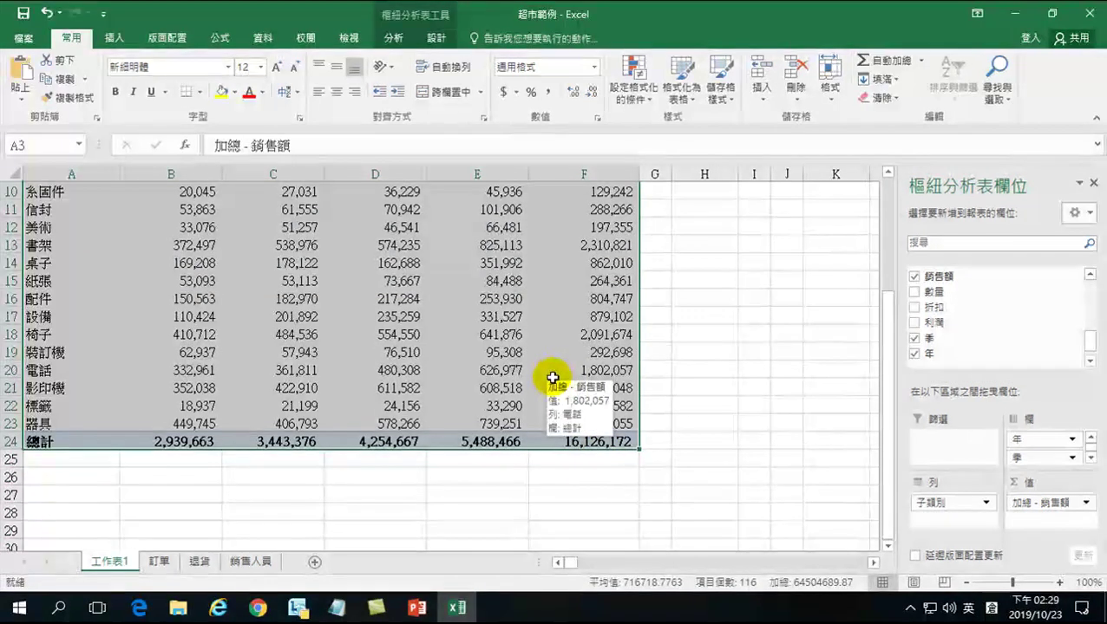
pyautogui.scroll(3, 518, 370)
pyautogui.scroll(-1, 520, 370)
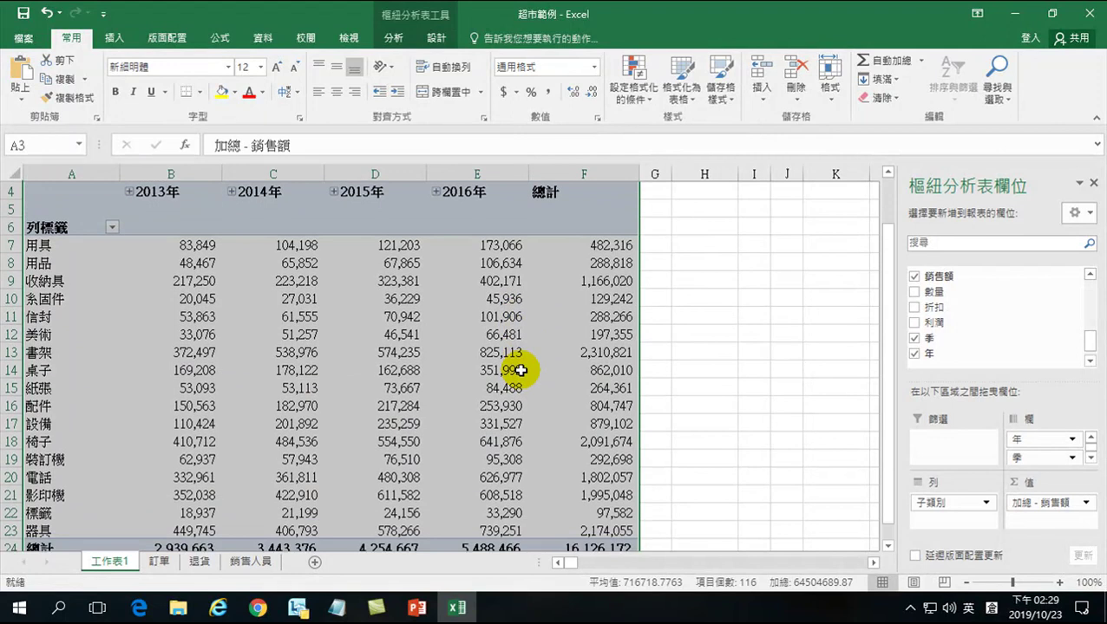
pyautogui.click(965, 583)
pyautogui.click(966, 583)
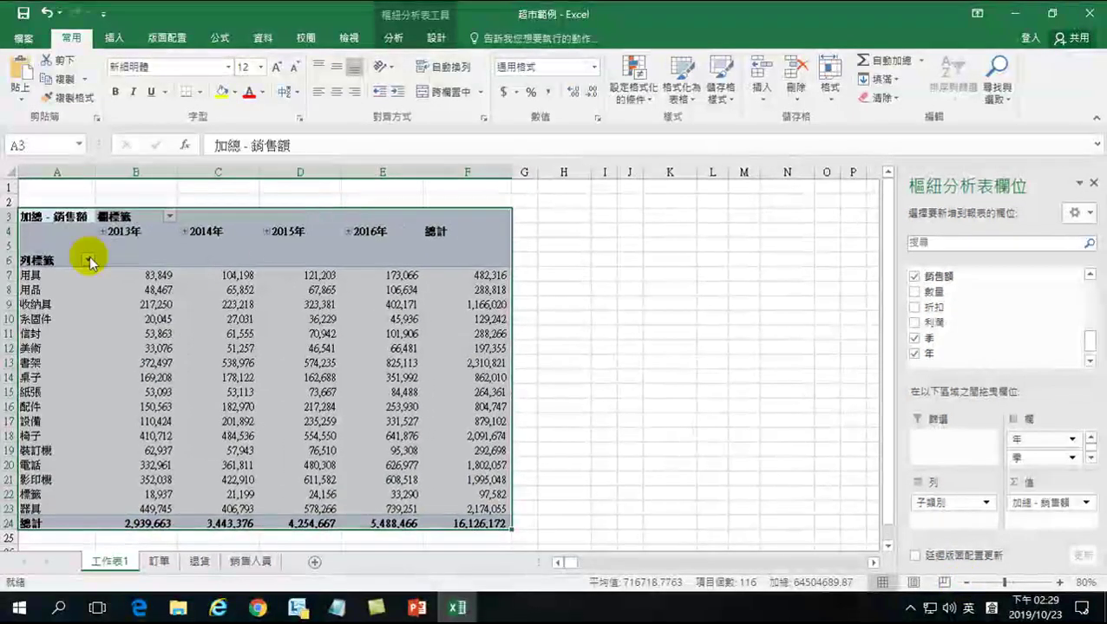
pyautogui.moveTo(45, 216); pyautogui.dragTo(457, 497)
pyautogui.scroll(1, 396, 452)
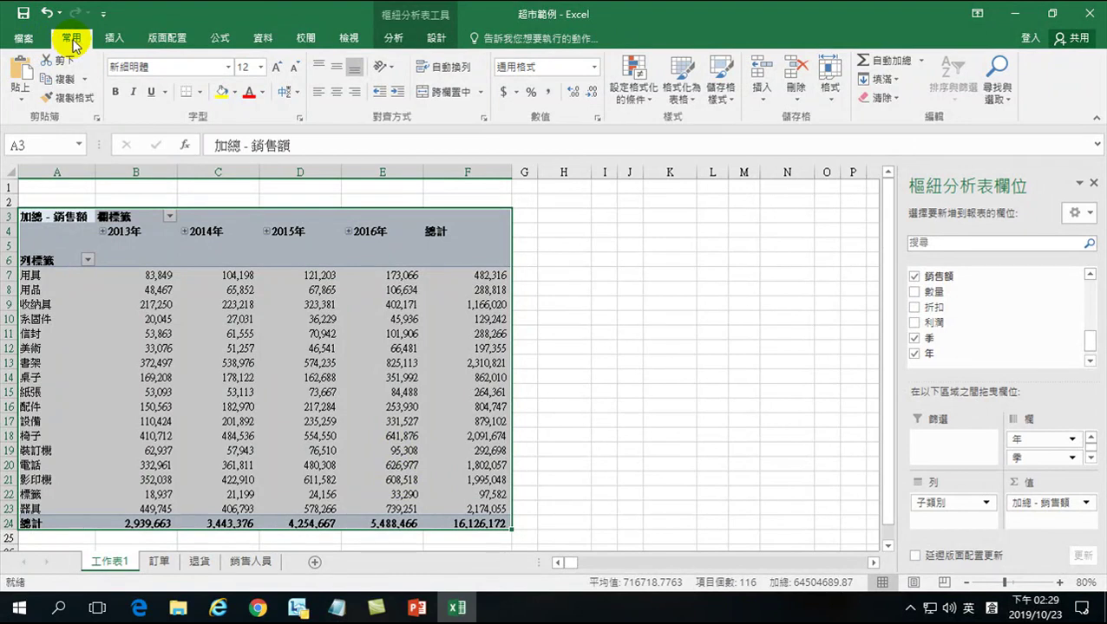
pyautogui.click(61, 80)
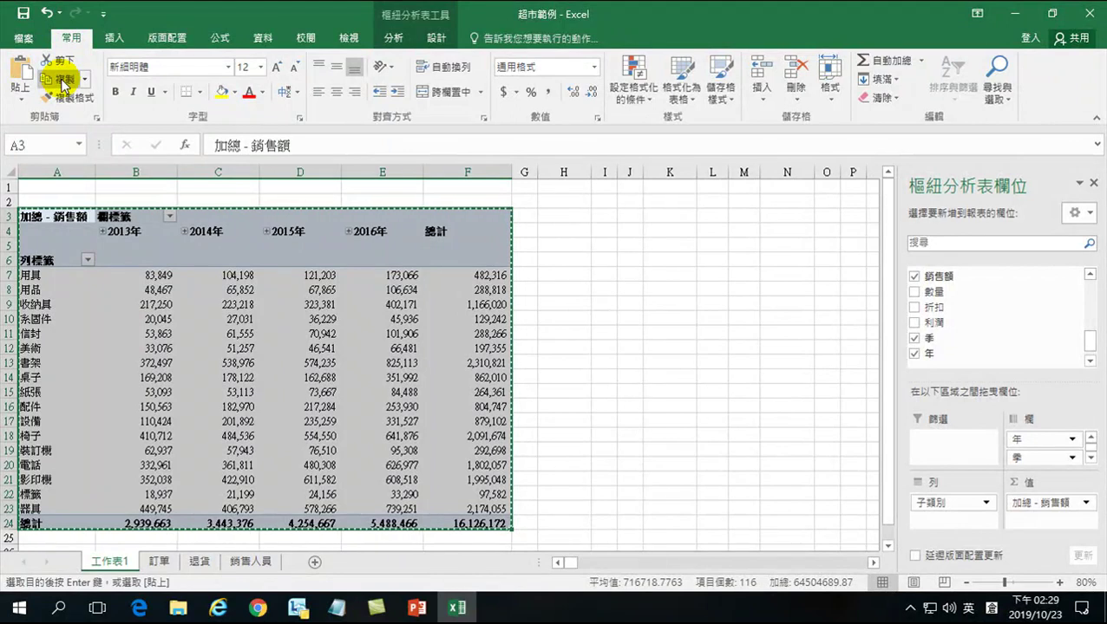
pyautogui.rightClick(62, 84)
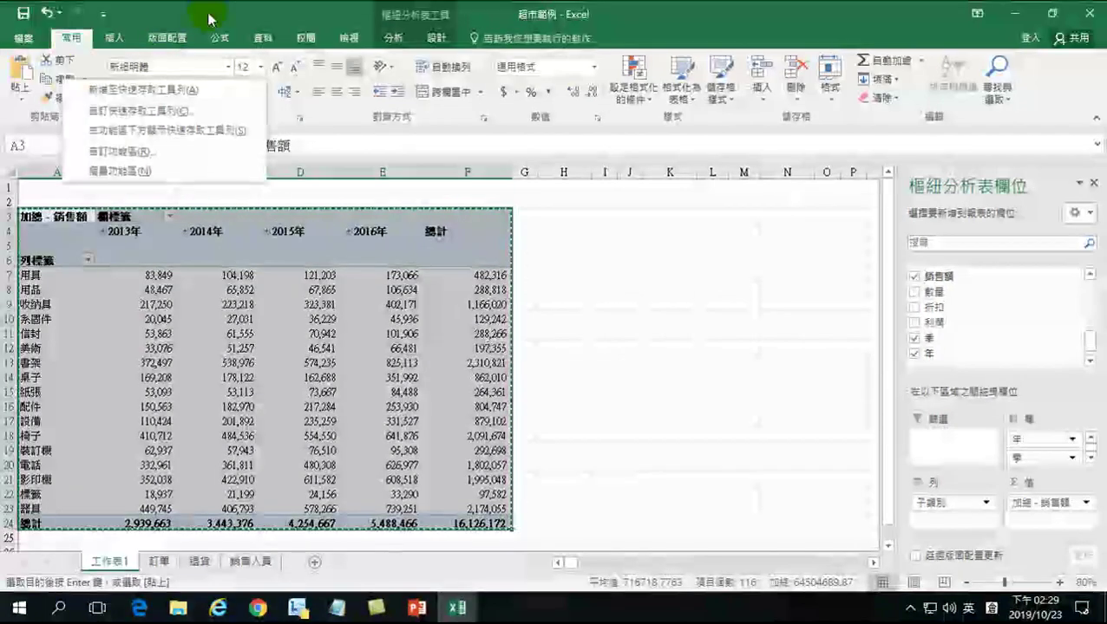
pyautogui.press('Escape')
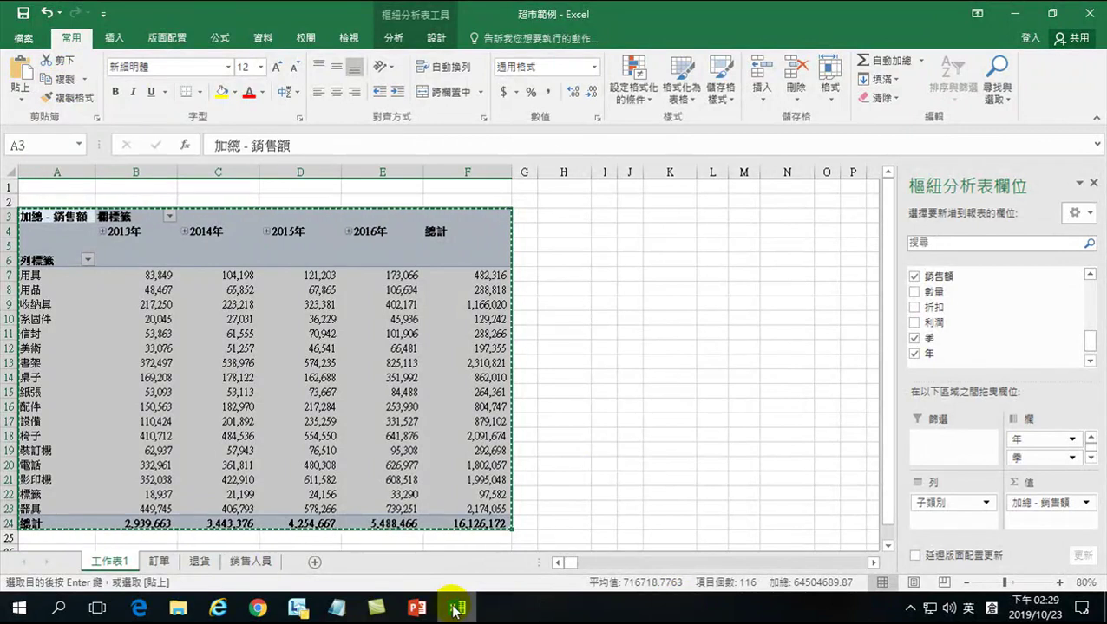
# Switch to File Explorer and open the Word document Office_四十招 from the Office 日常工作使用技巧 folder.
pyautogui.moveTo(456, 610)
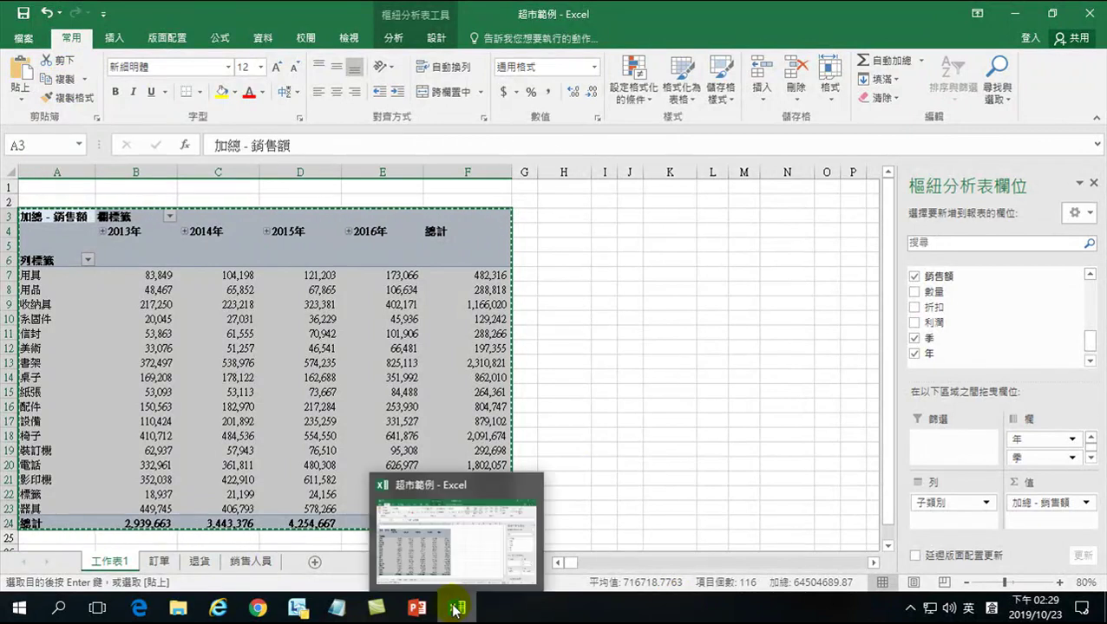
pyautogui.click(179, 610)
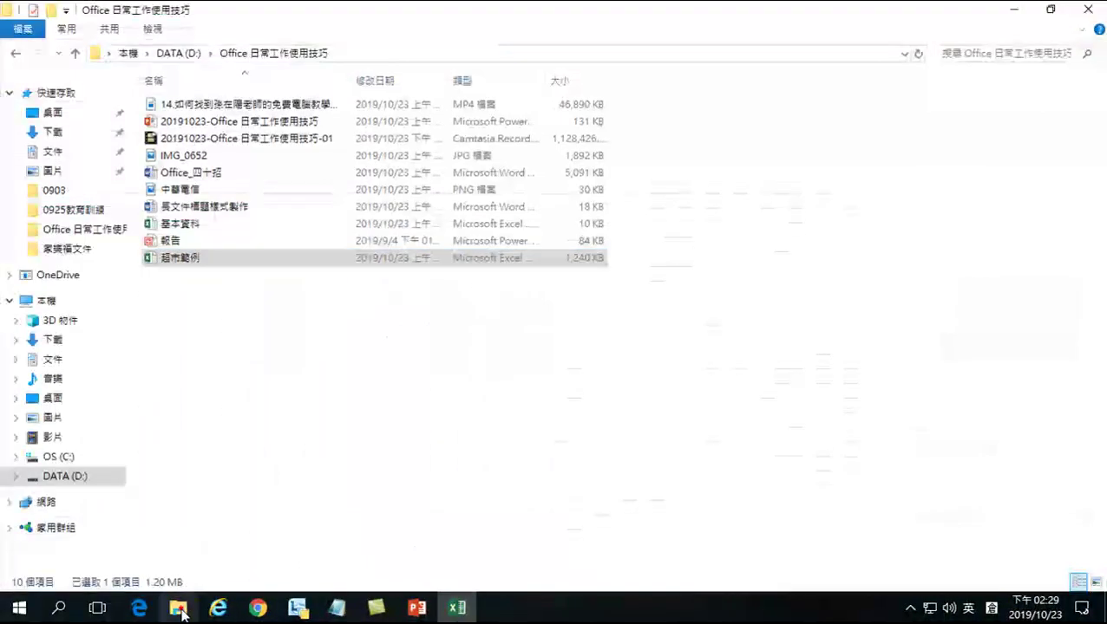
pyautogui.doubleClick(204, 175)
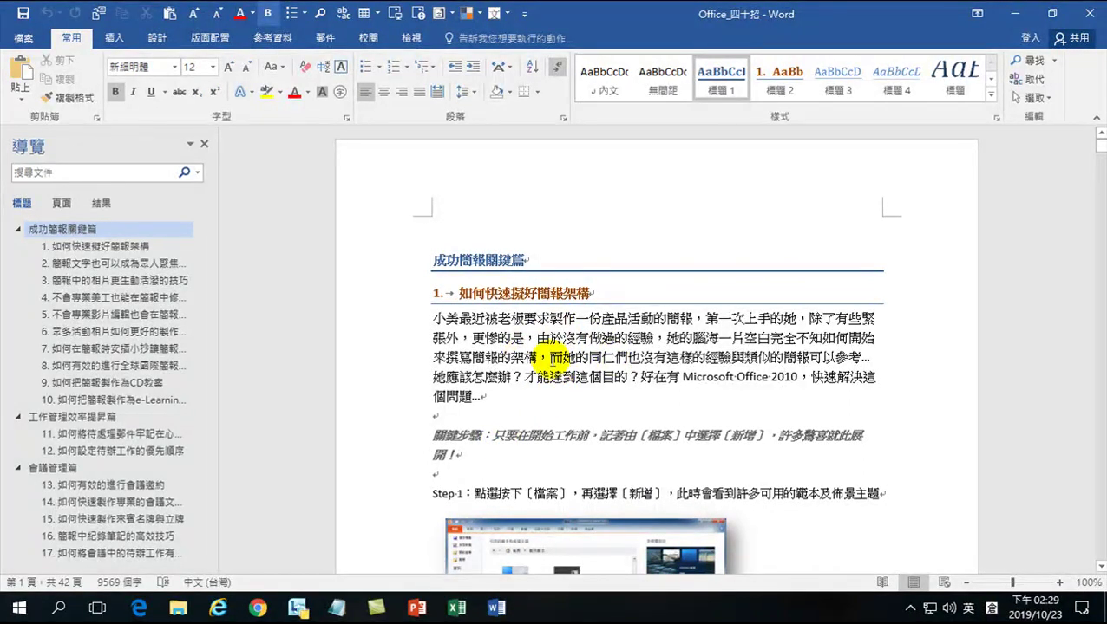
# Paste the copied pivot table into the empty paragraph below the introduction of section 1, 如何快速擬好簡報架構.
pyautogui.click(439, 413)
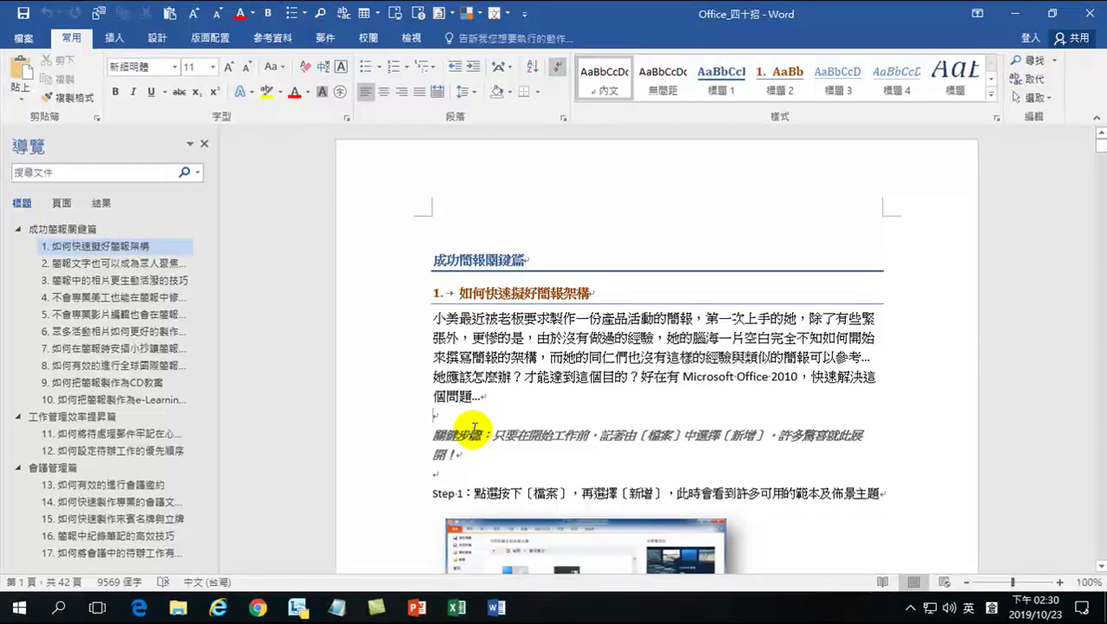
pyautogui.click(19, 69)
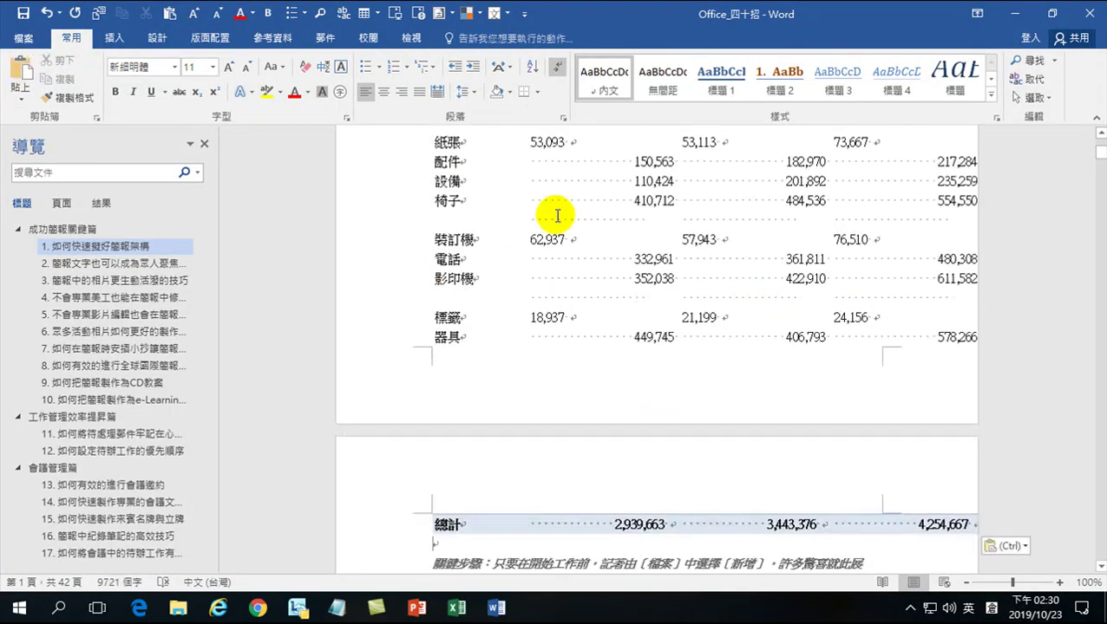
pyautogui.scroll(10, 607, 323)
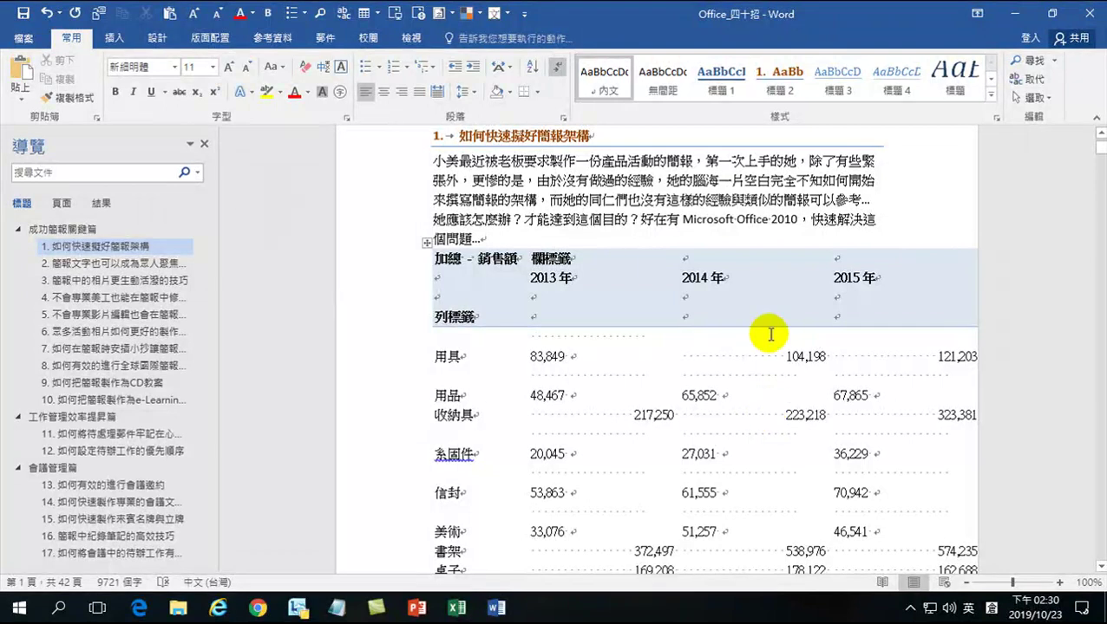
pyautogui.scroll(3, 549, 396)
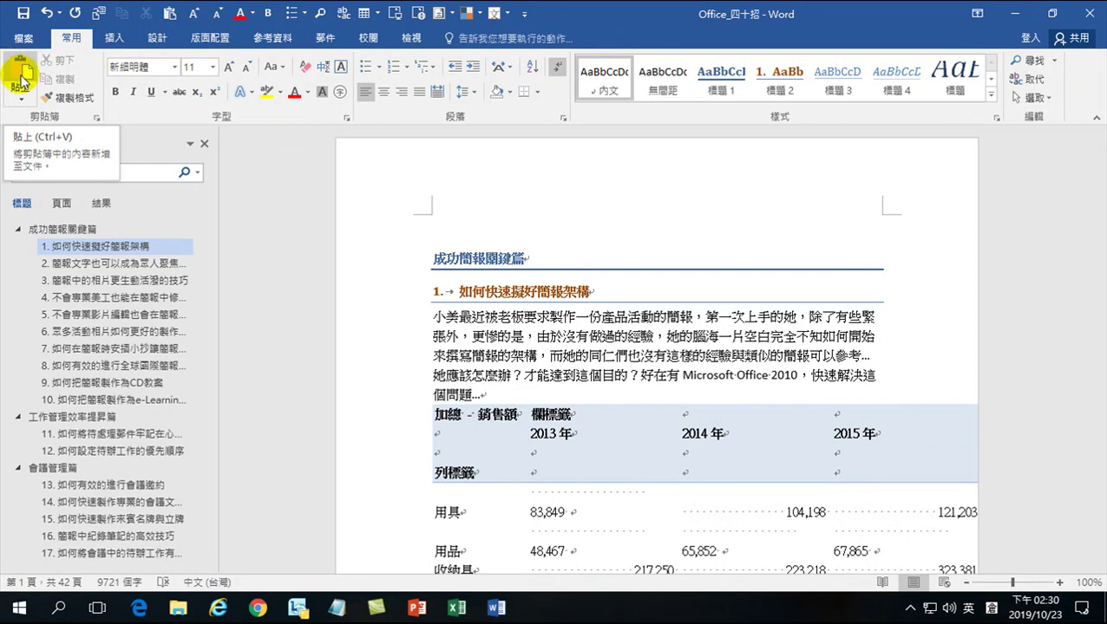
# Fit the whole pasted table to the page width with the AutoFit Window option (自動調整視窗) and check its rows.
pyautogui.click(425, 400)
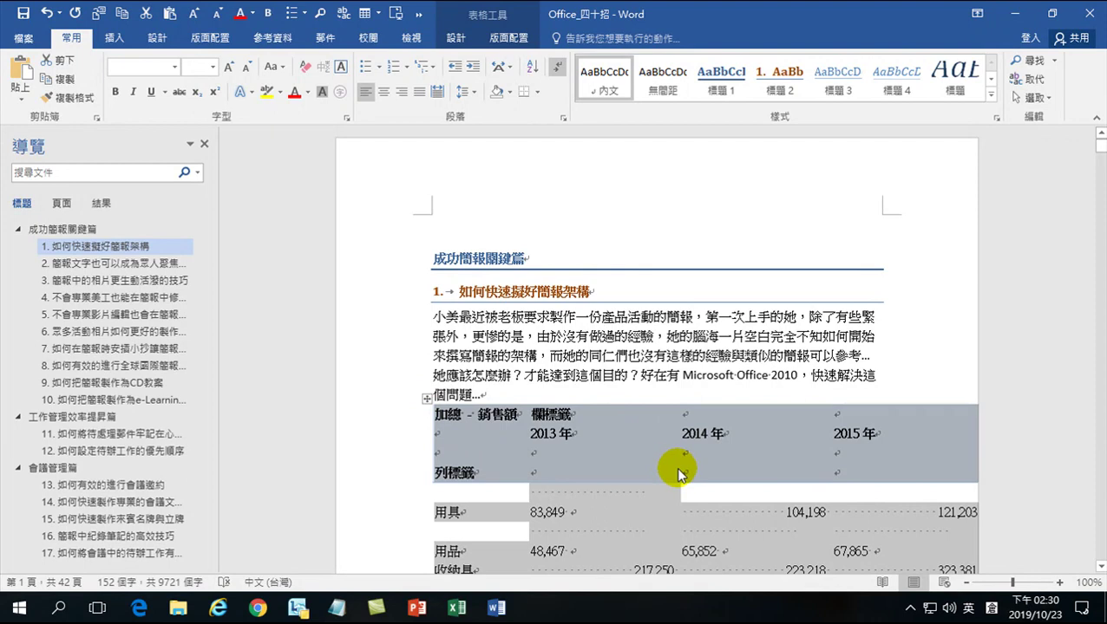
pyautogui.click(507, 41)
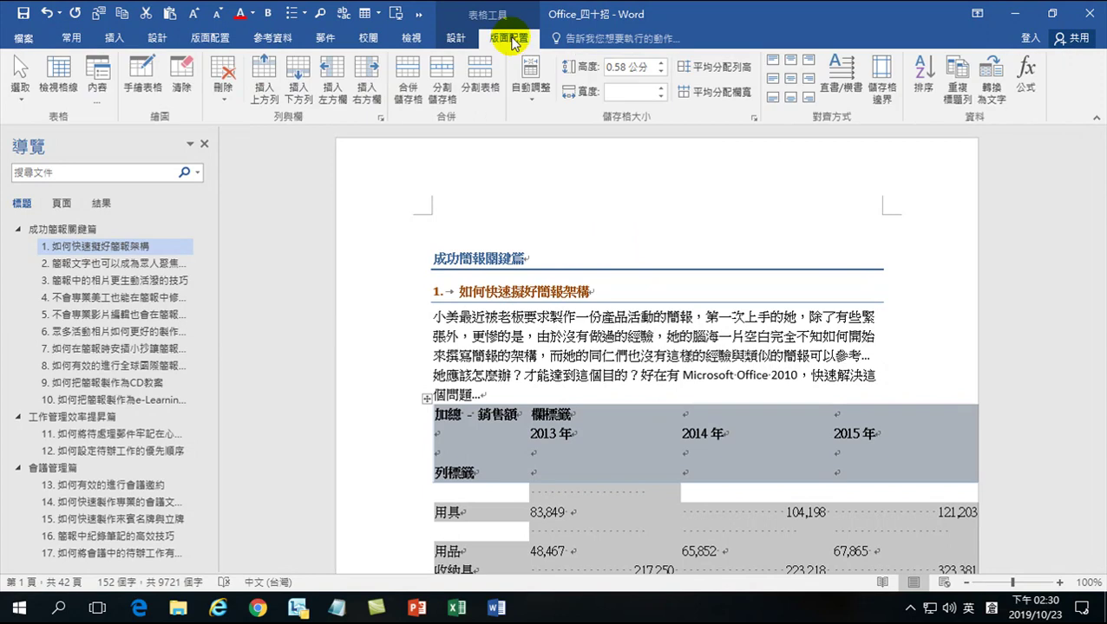
pyautogui.click(530, 68)
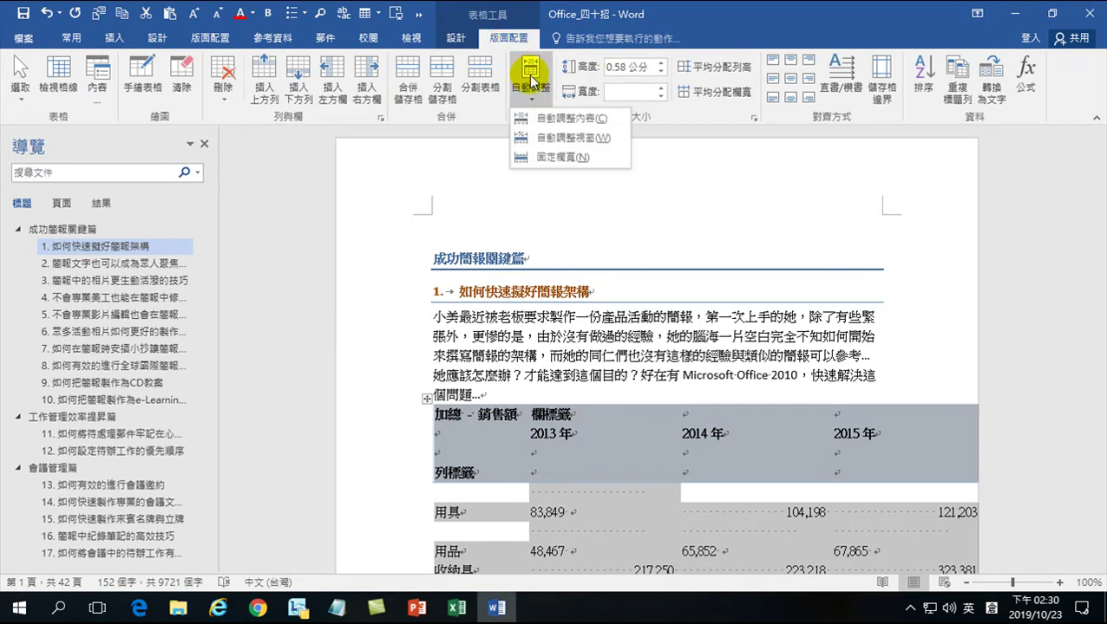
pyautogui.click(596, 139)
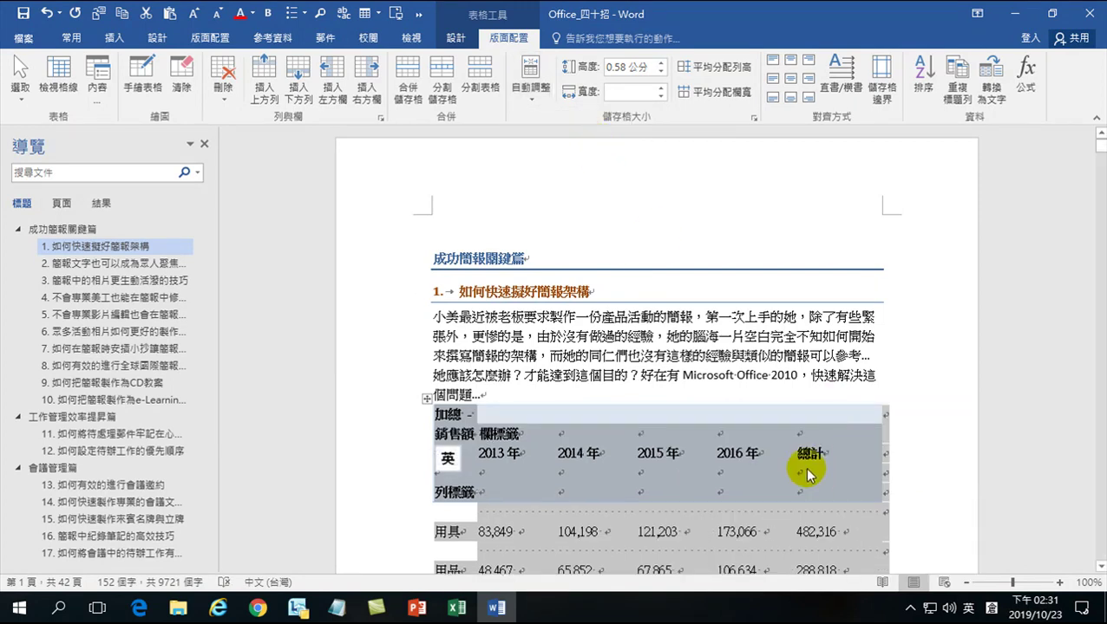
pyautogui.scroll(-8, 819, 480)
pyautogui.scroll(-8, 794, 476)
pyautogui.scroll(-1, 795, 478)
pyautogui.scroll(15, 795, 479)
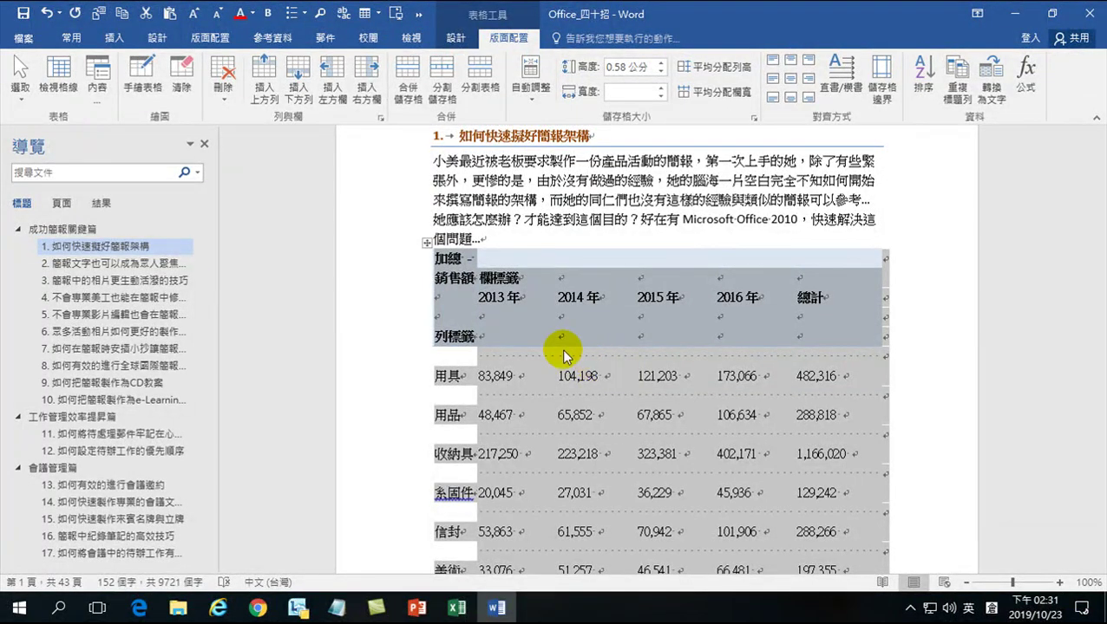
# Apply the blue 格線表格 style with banded rows and a solid blue header row and first column to the pasted table.
pyautogui.click(452, 42)
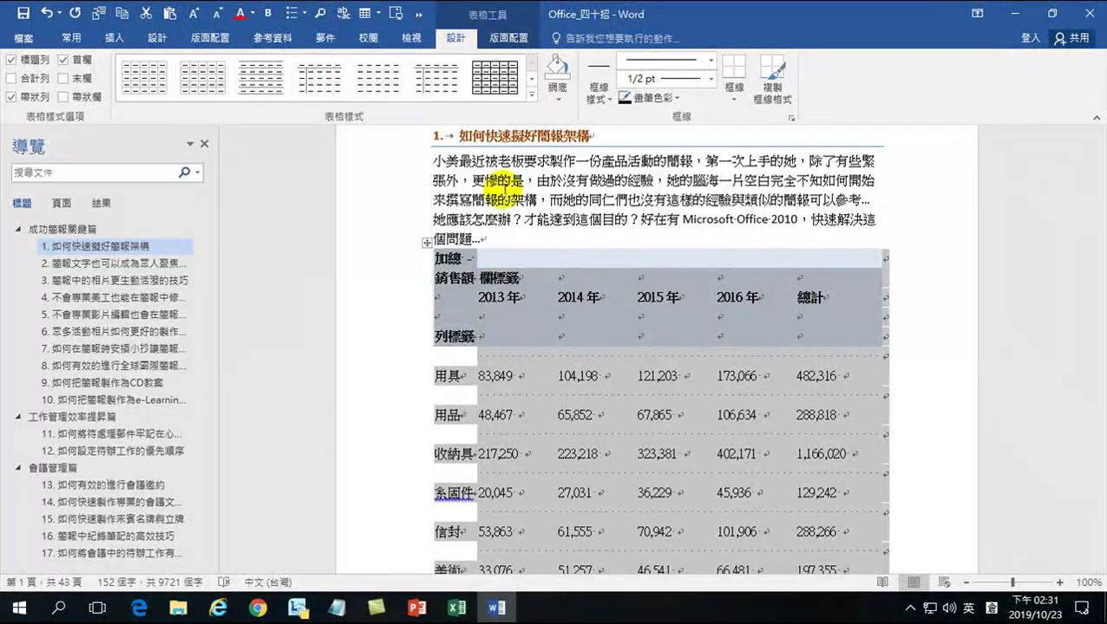
pyautogui.click(531, 85)
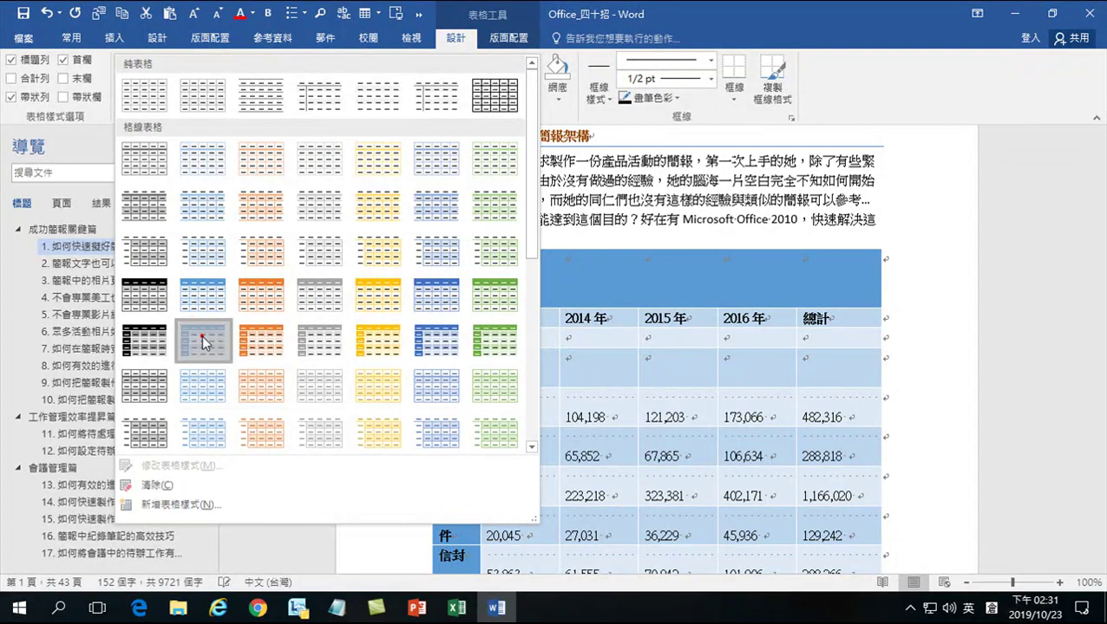
pyautogui.click(203, 340)
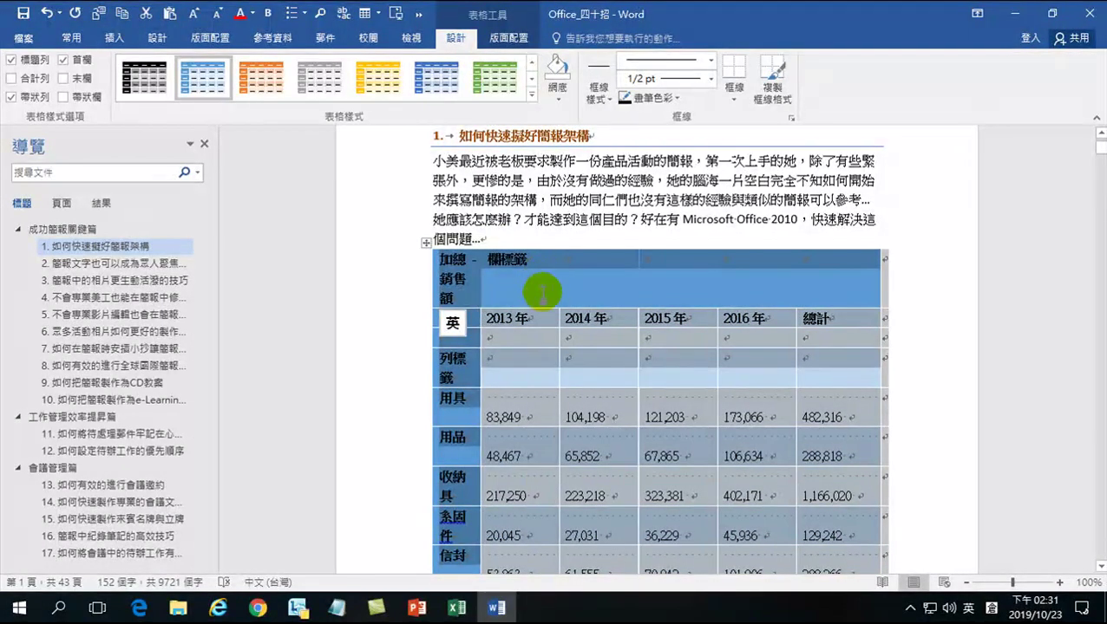
# Apply all borders (所有框線) to every cell of the pasted table.
pyautogui.click(733, 94)
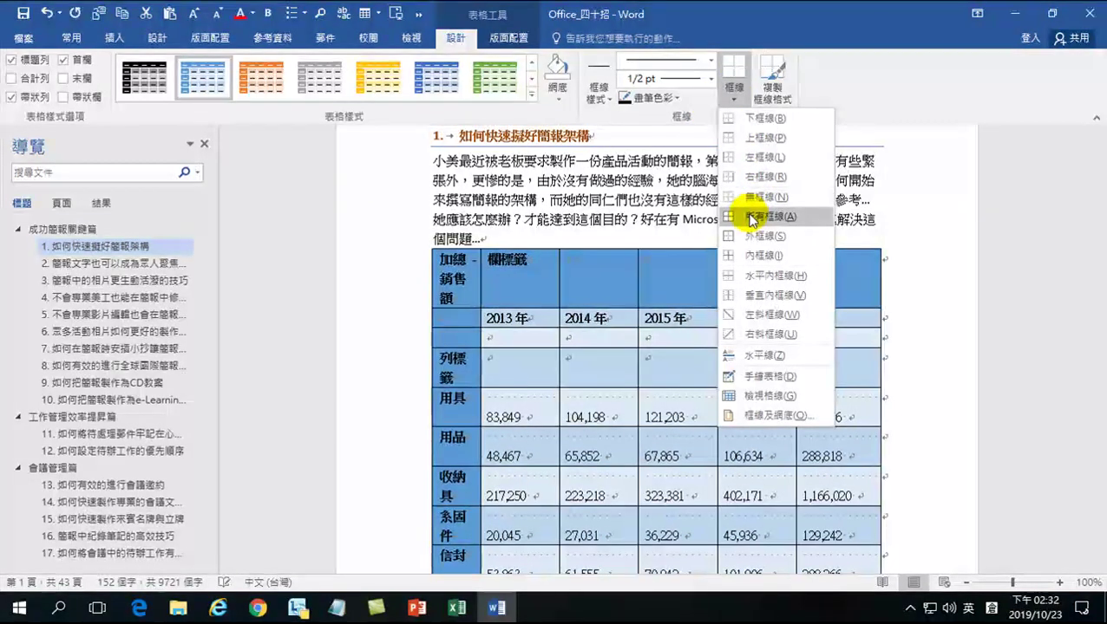
pyautogui.click(756, 216)
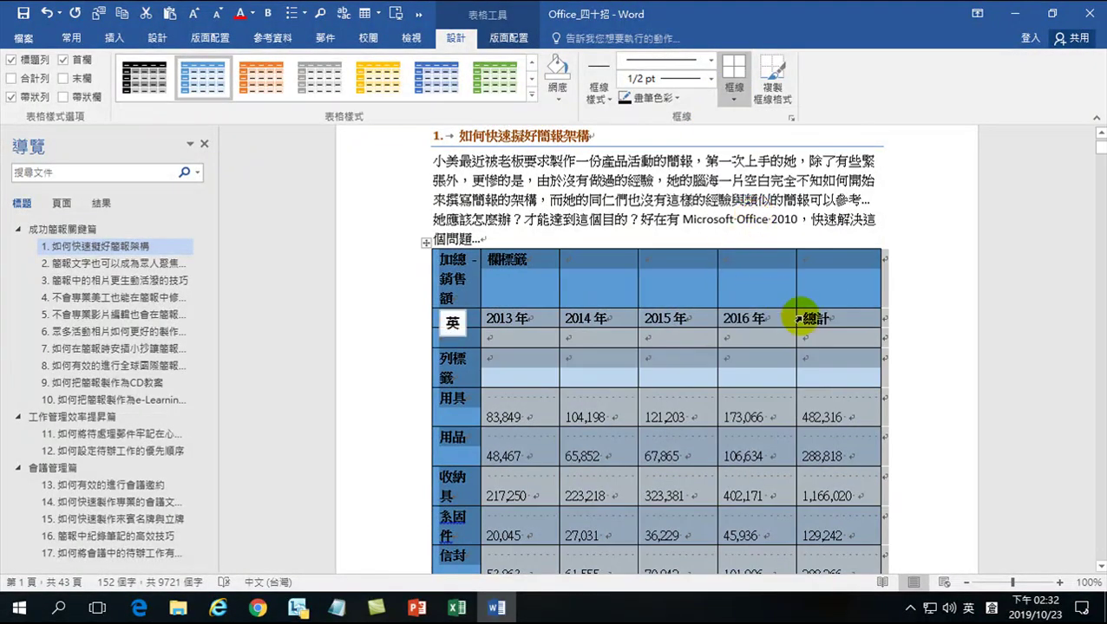
pyautogui.click(831, 290)
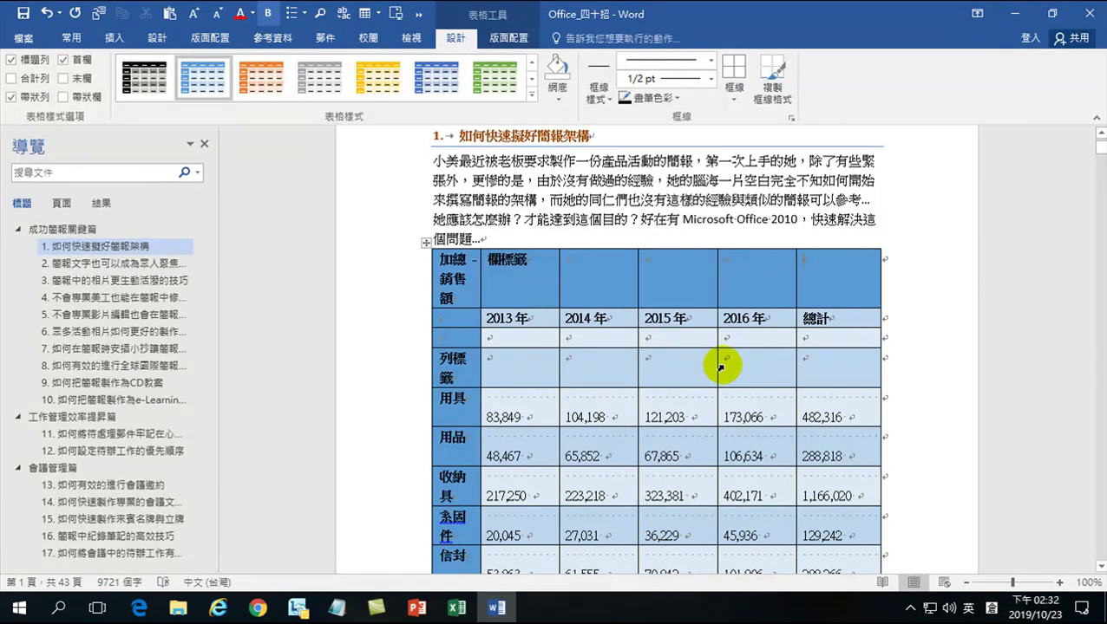
pyautogui.click(201, 80)
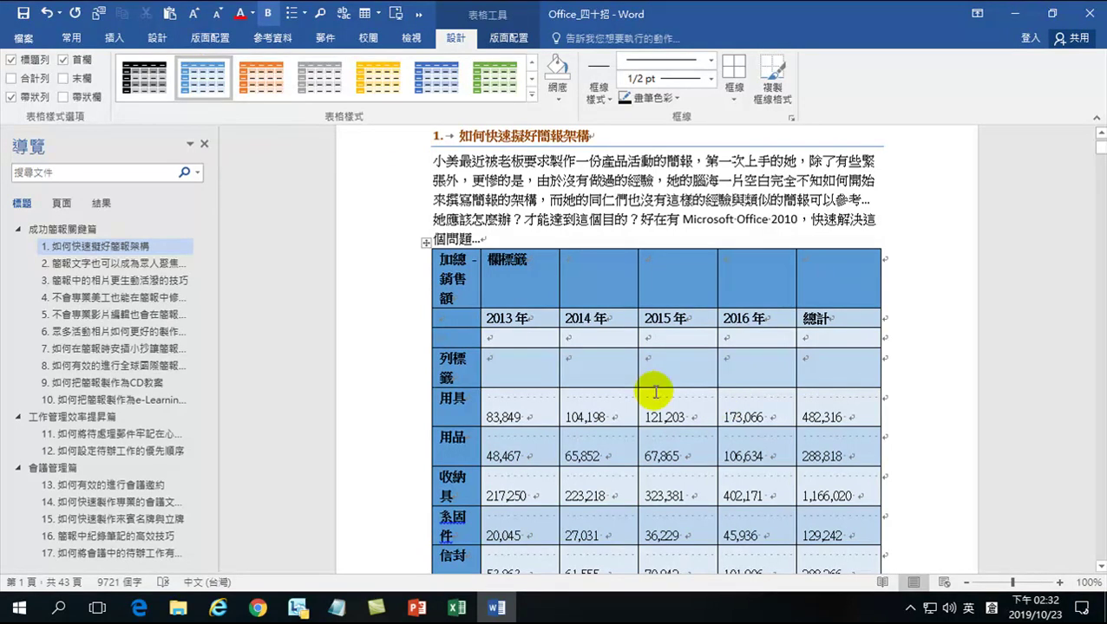
# Remove all spaces within the whole table by replacing them with nothing, without searching the rest of the document.
pyautogui.scroll(-2, 655, 390)
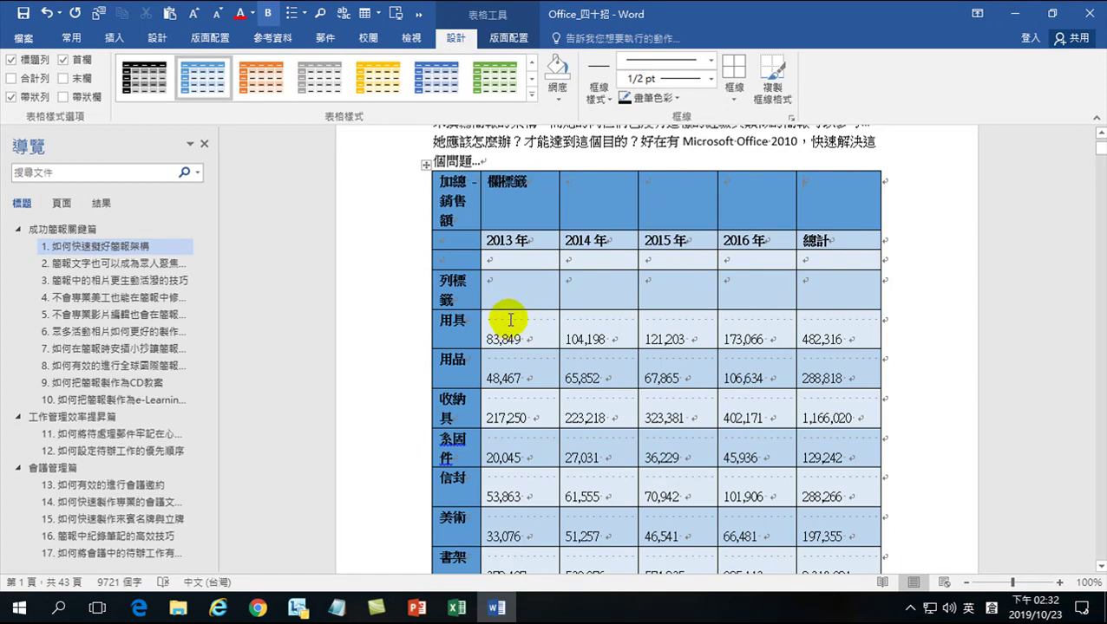
pyautogui.click(425, 165)
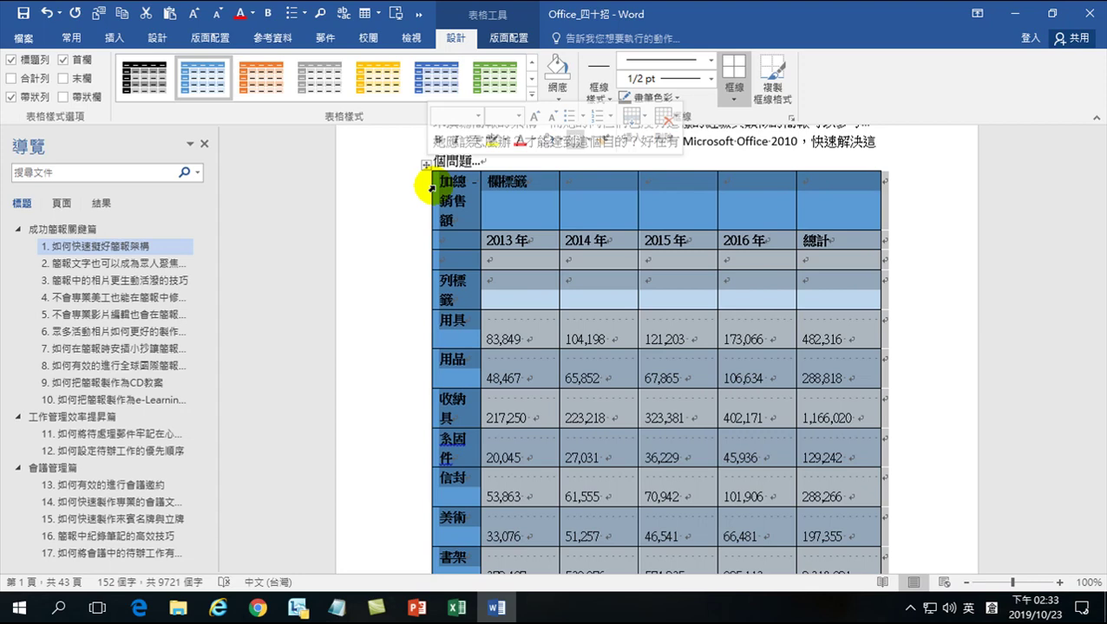
pyautogui.click(73, 38)
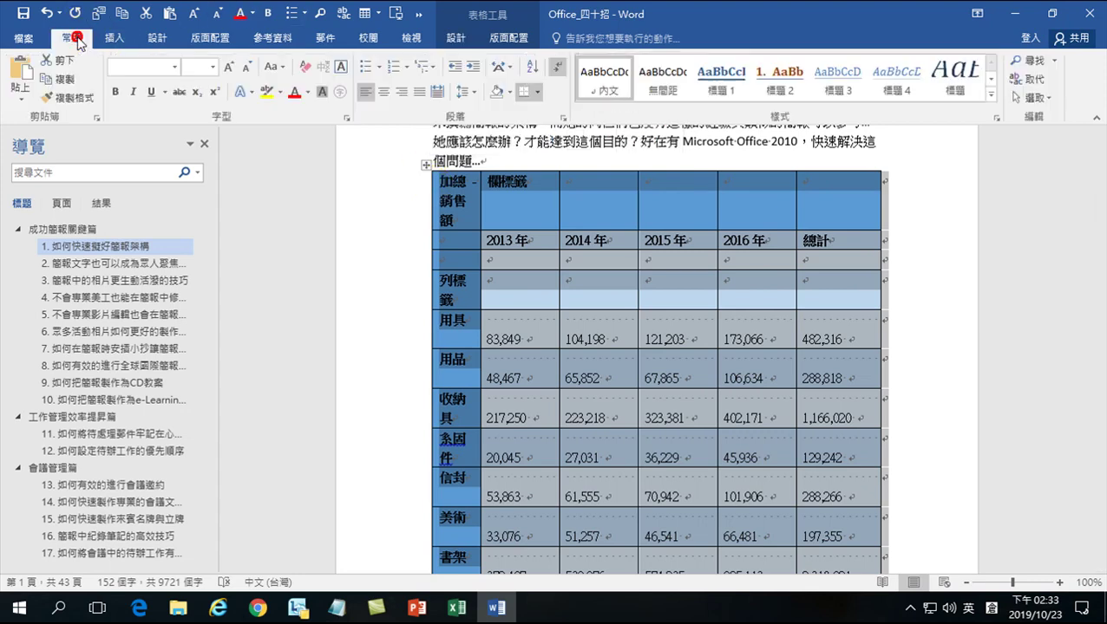
pyautogui.click(1023, 79)
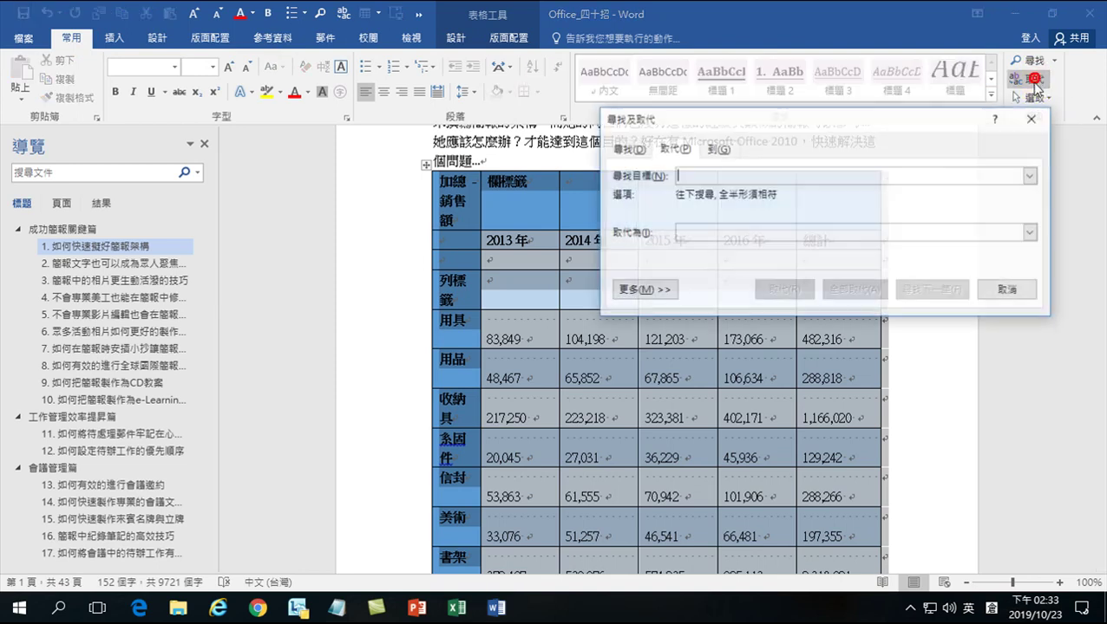
pyautogui.click(689, 173)
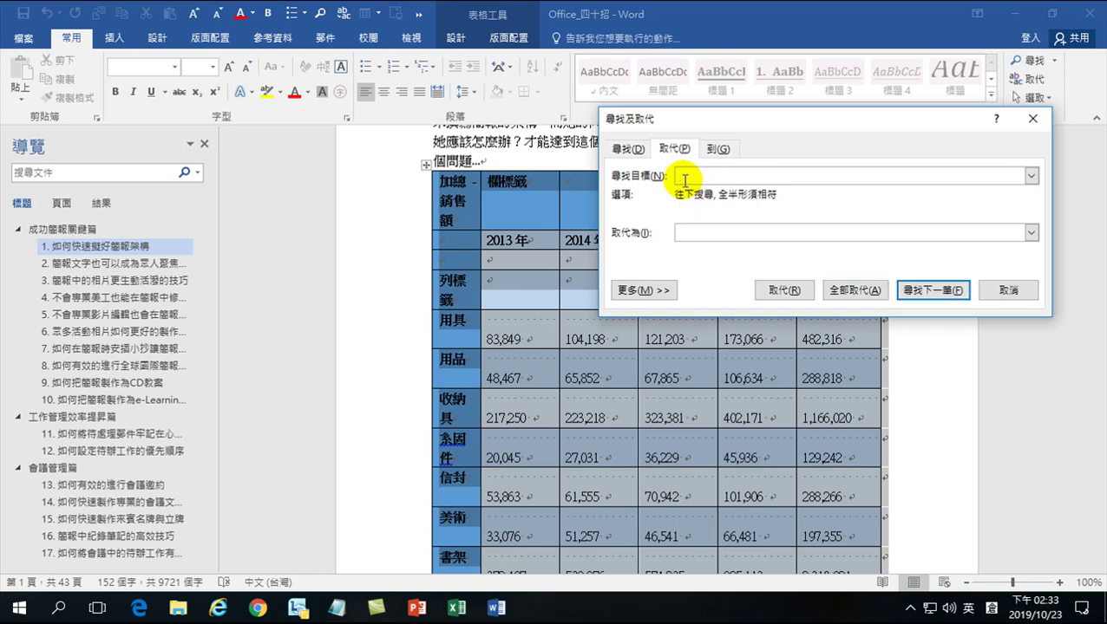
pyautogui.click(677, 231)
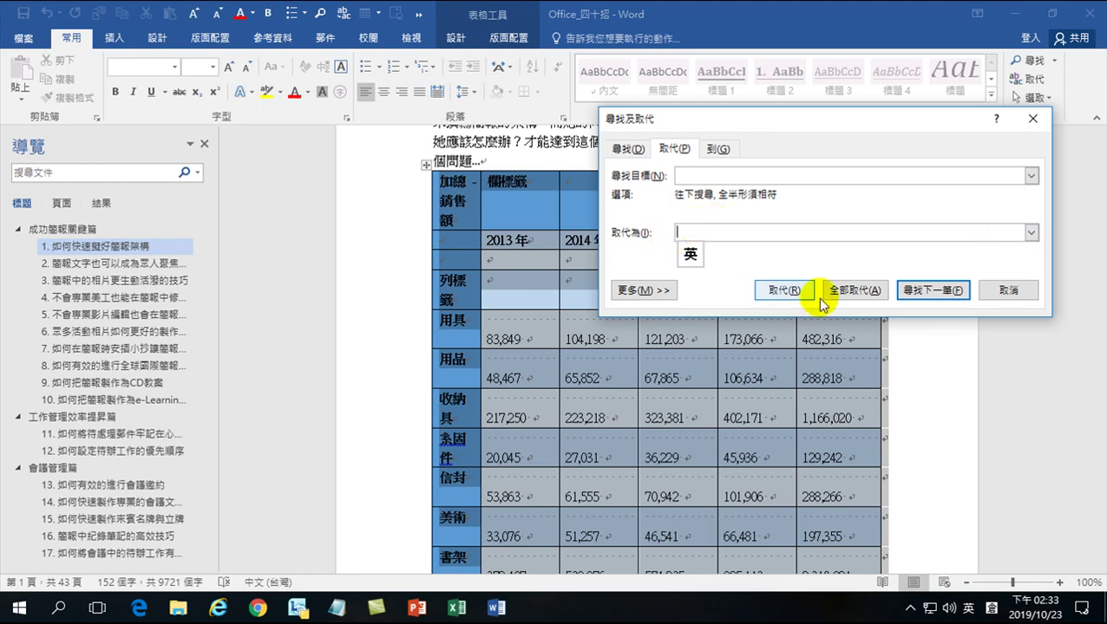
pyautogui.click(854, 291)
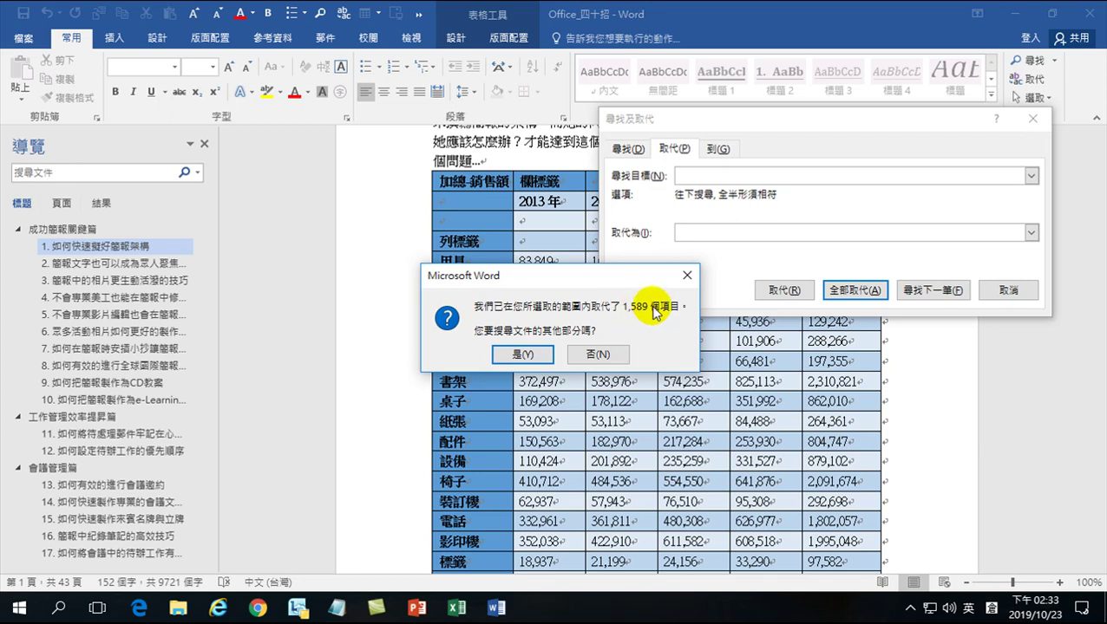
pyautogui.click(576, 353)
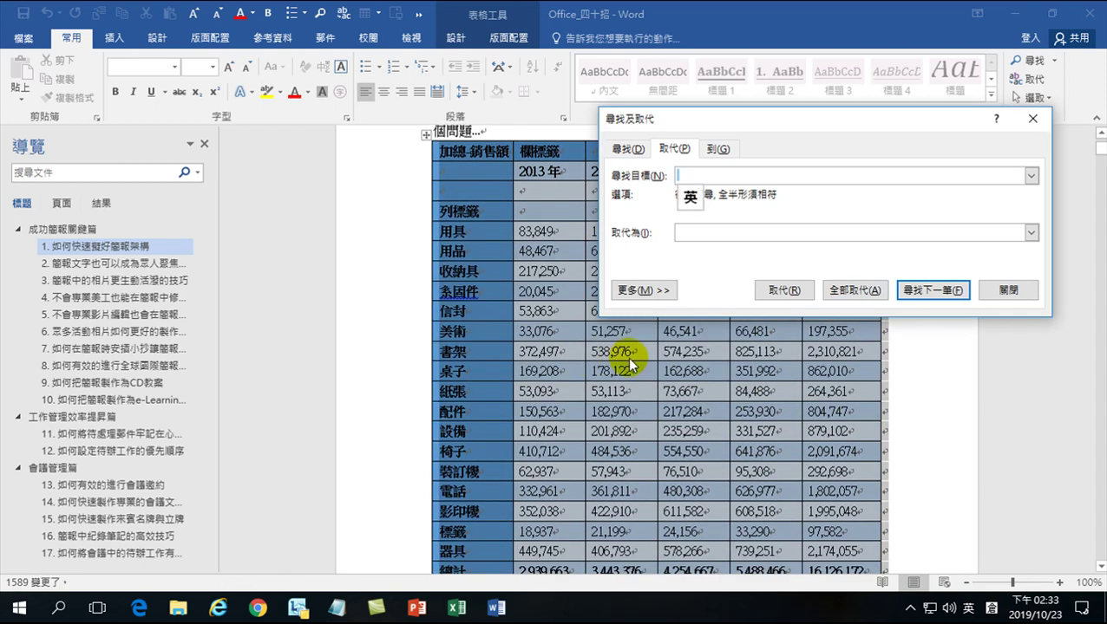
pyautogui.click(1007, 289)
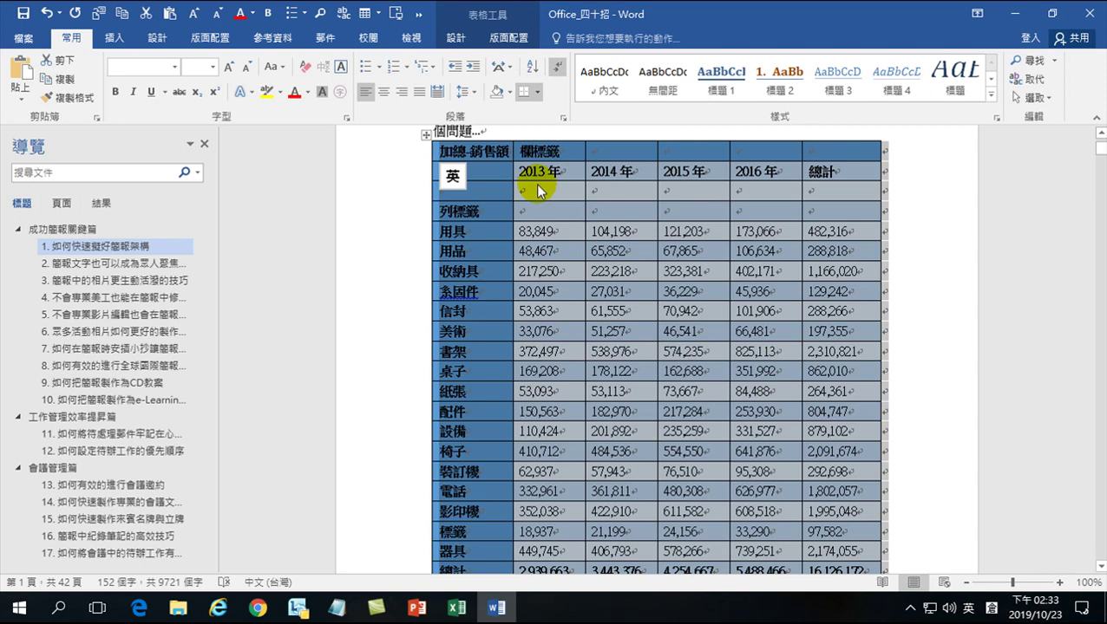
# Right-align all the sales figures in the table, from the 用具 row through the 總計 row.
pyautogui.click(544, 230)
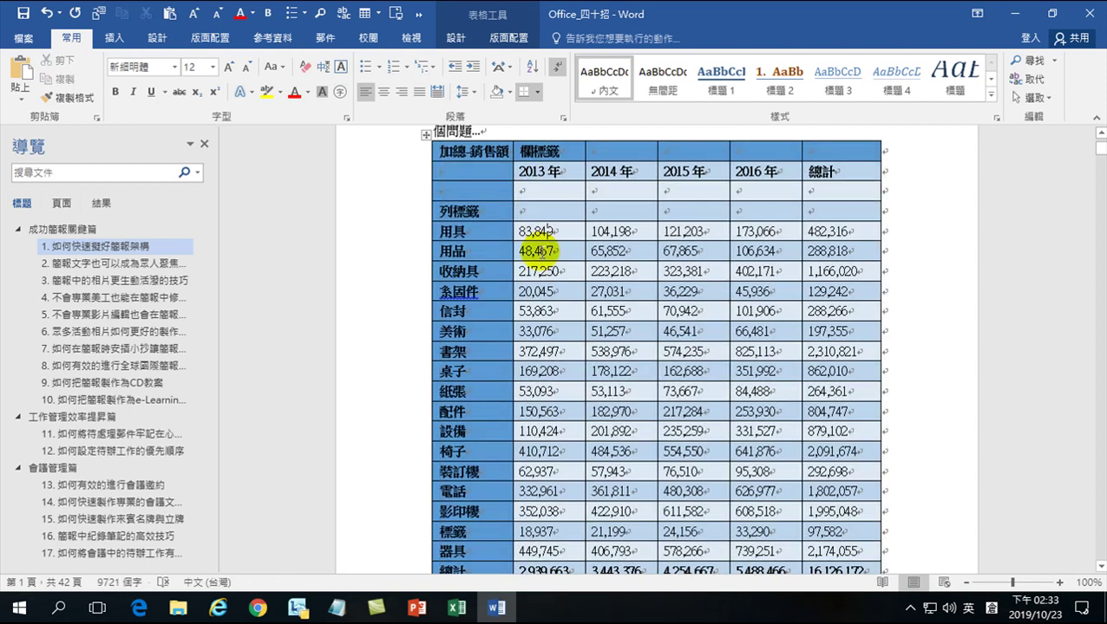
pyautogui.doubleClick(546, 230)
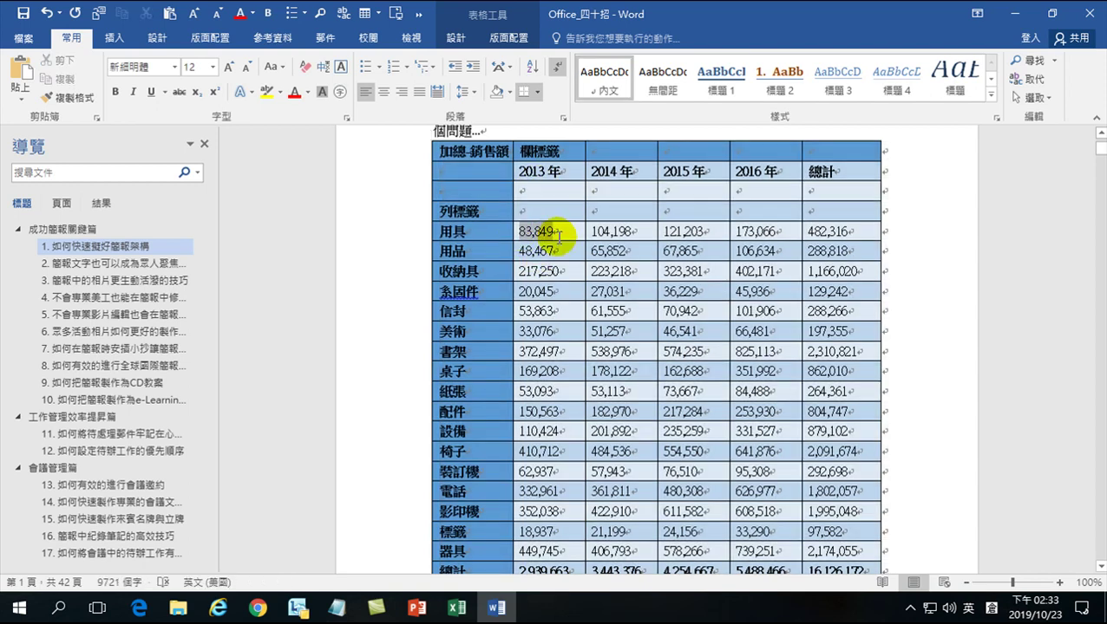
pyautogui.moveTo(558, 236); pyautogui.dragTo(837, 524)
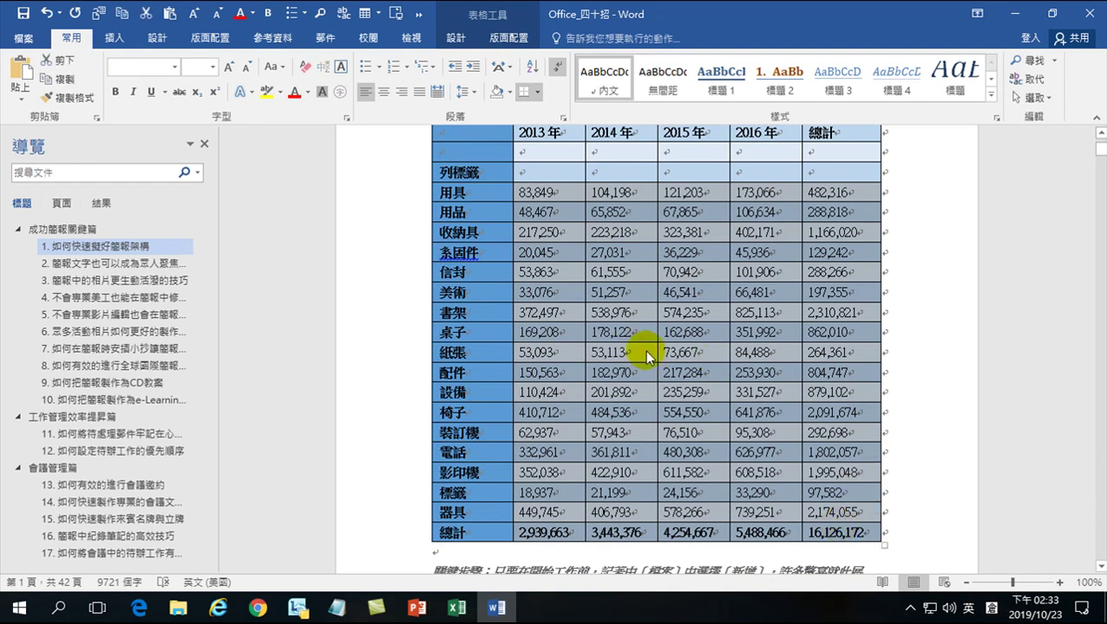
pyautogui.click(400, 92)
pyautogui.scroll(3, 669, 346)
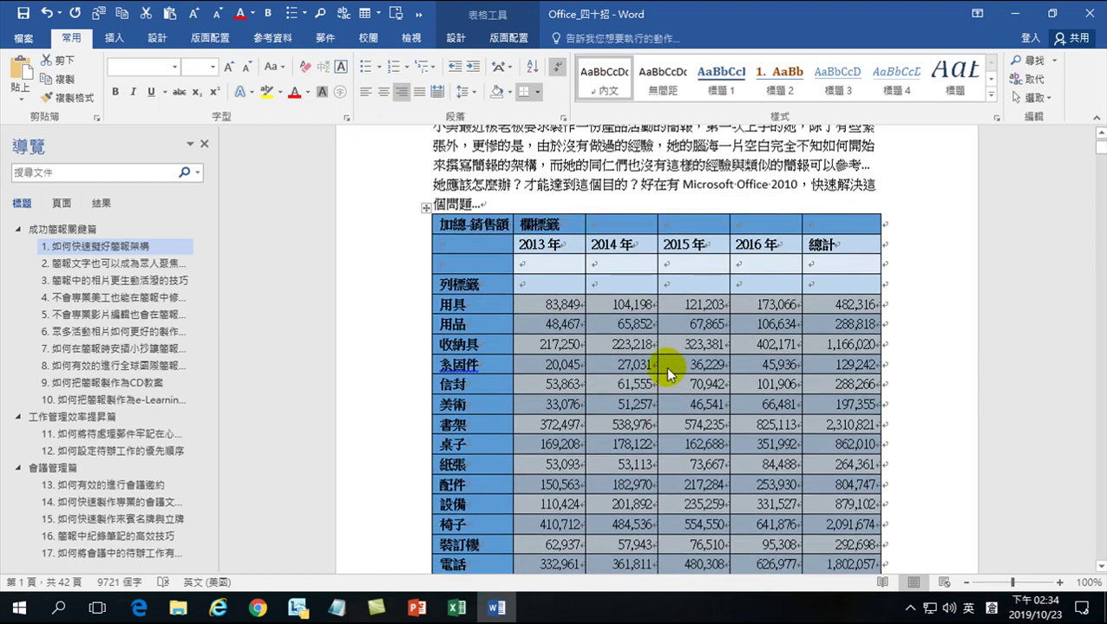
pyautogui.click(612, 309)
pyautogui.click(592, 249)
pyautogui.click(531, 251)
pyautogui.moveTo(530, 250); pyautogui.dragTo(831, 227)
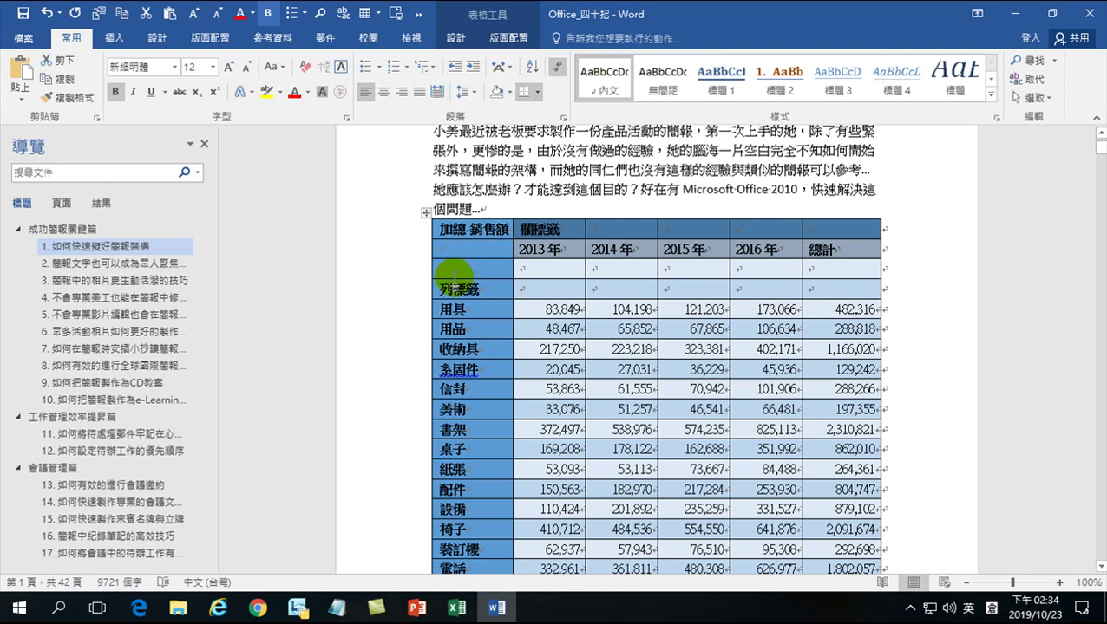
# Delete the blank row and the 列標籤 row below the year headings.
pyautogui.click(412, 269)
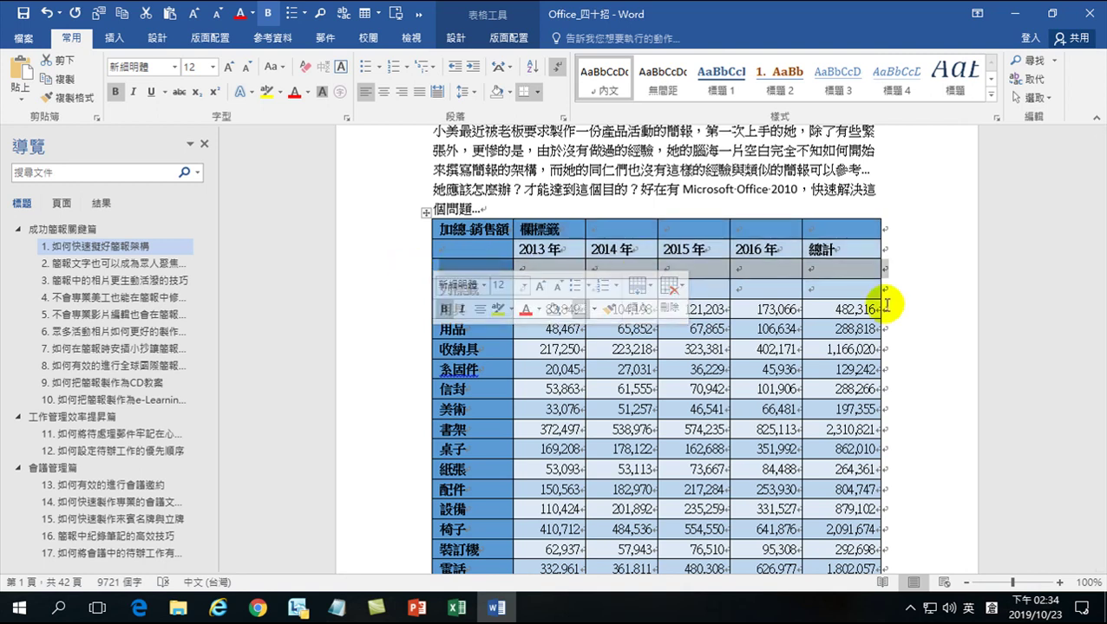
pyautogui.click(926, 309)
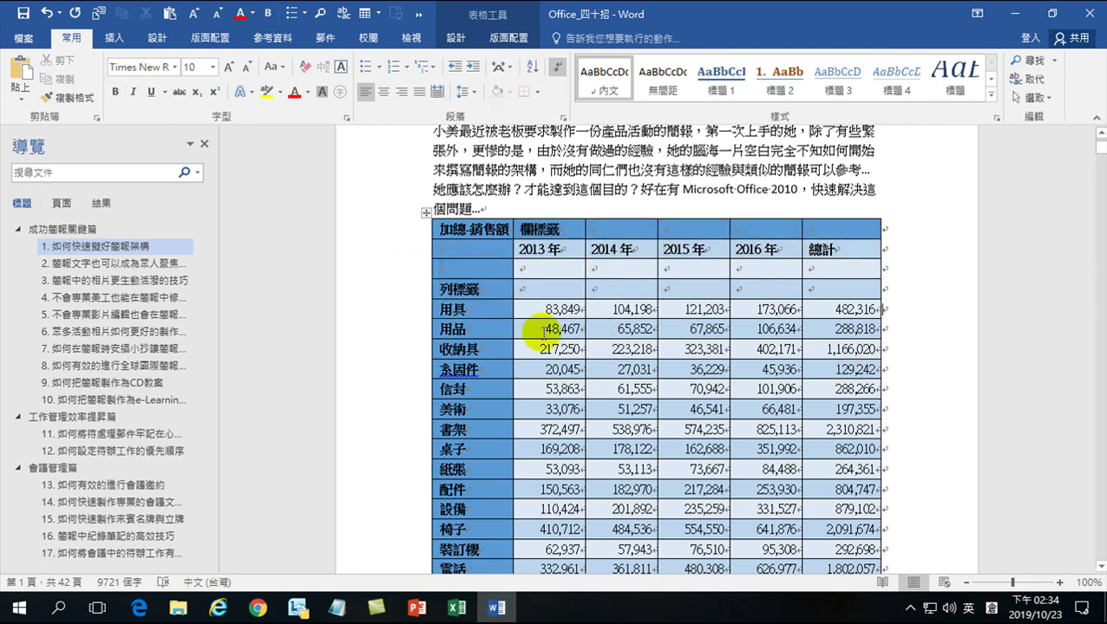
pyautogui.moveTo(397, 269); pyautogui.dragTo(395, 292)
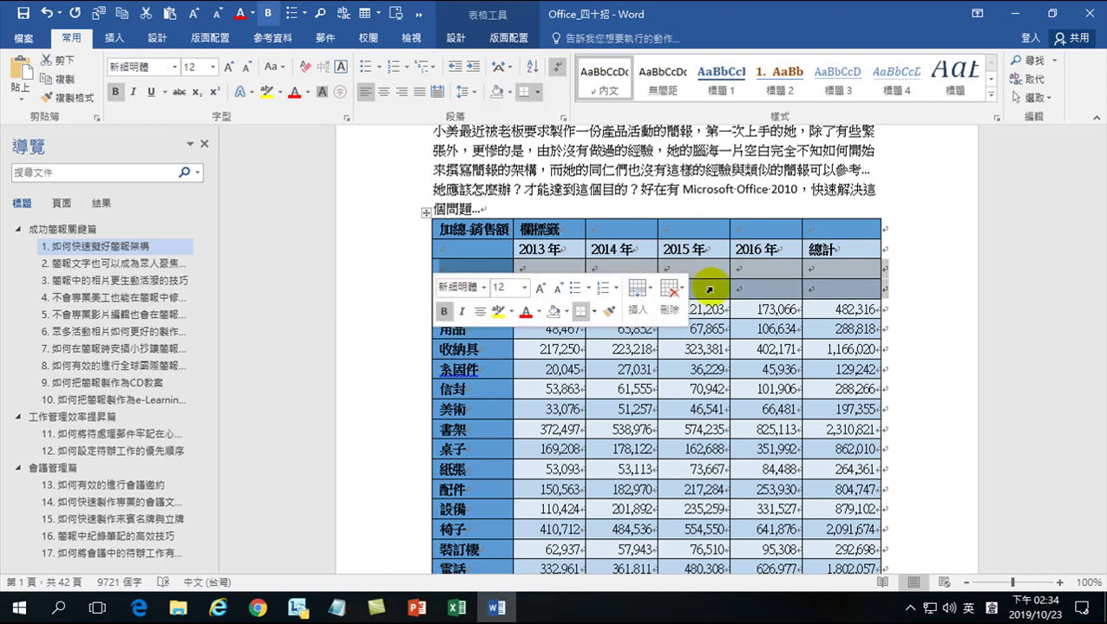
pyautogui.click(694, 275)
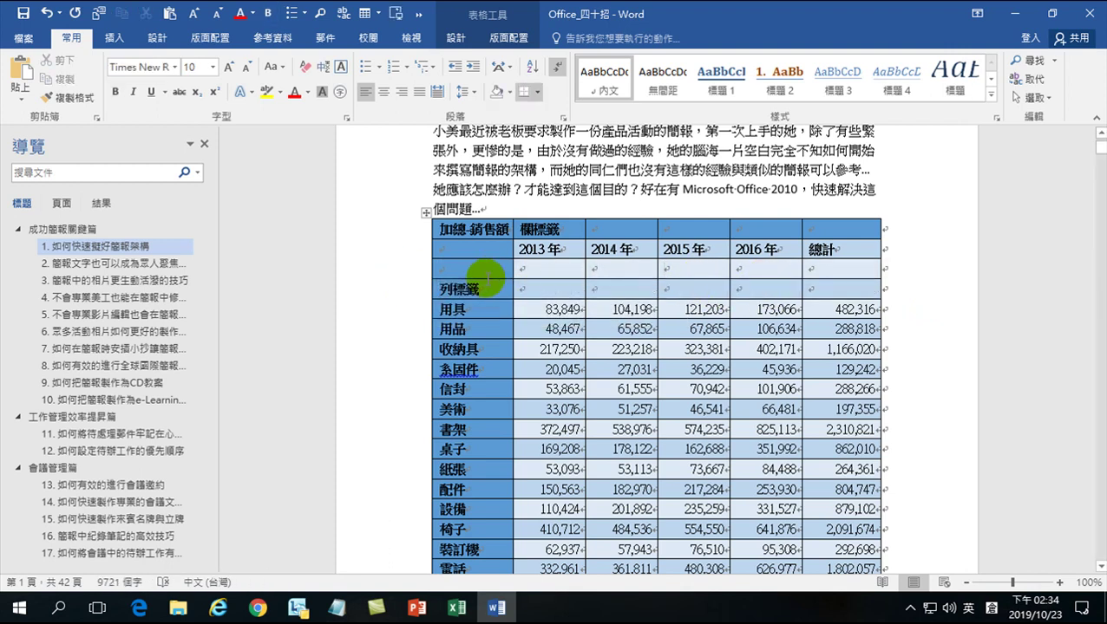
pyautogui.moveTo(412, 270); pyautogui.dragTo(410, 293)
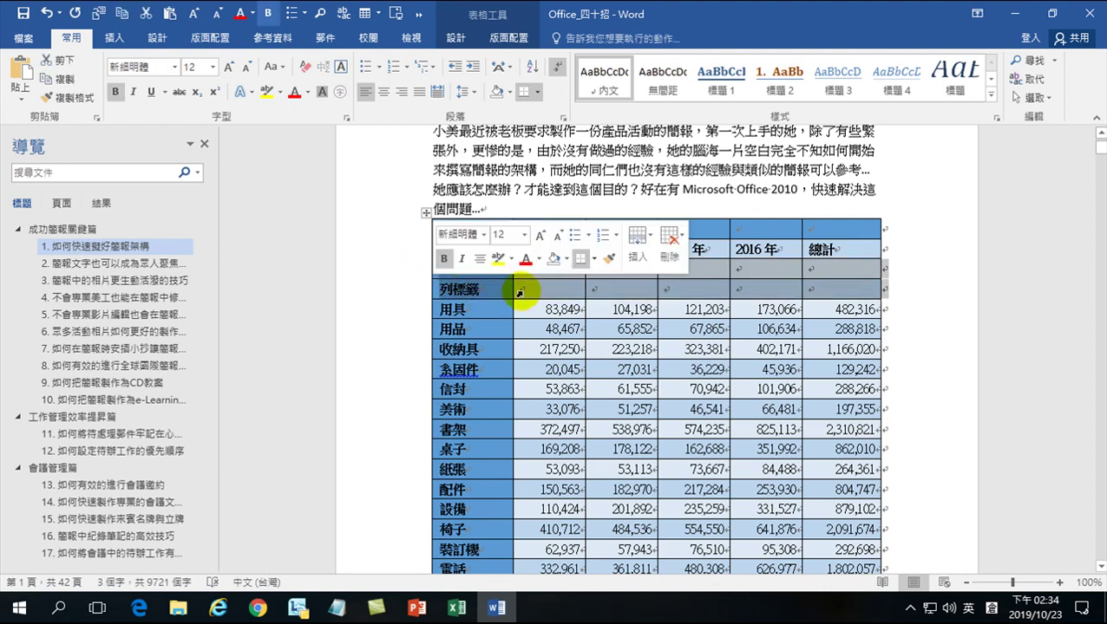
pyautogui.click(508, 38)
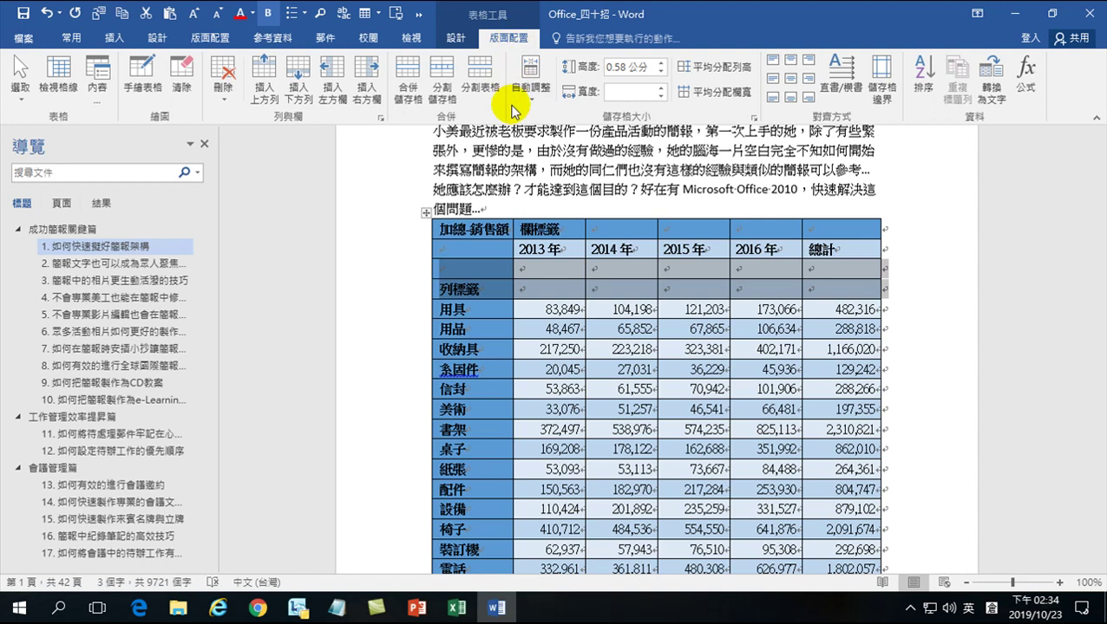
pyautogui.click(223, 80)
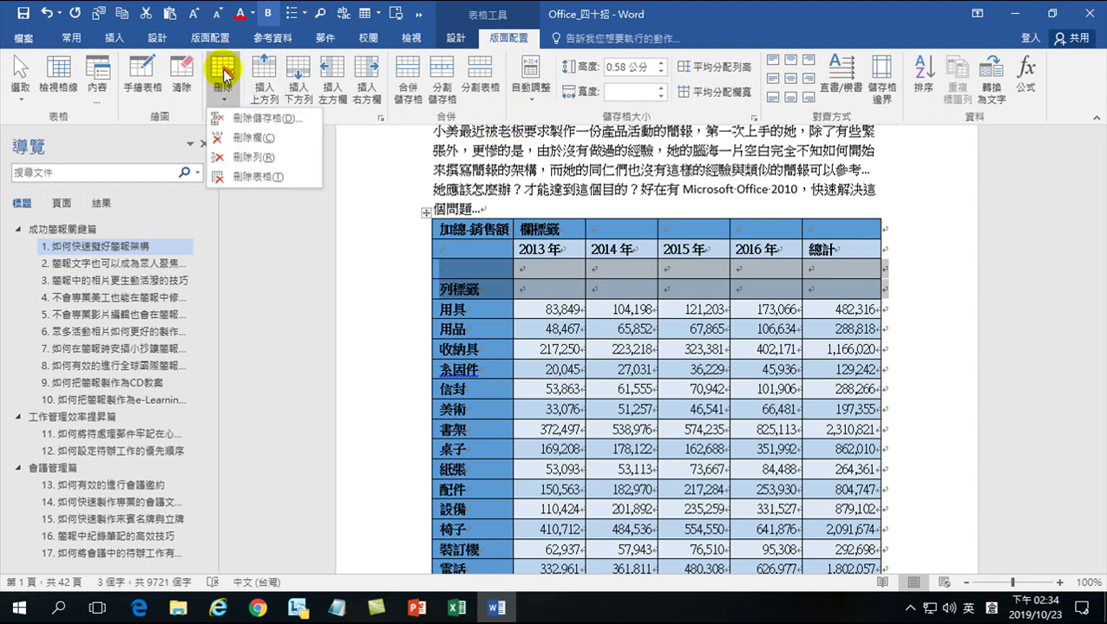
pyautogui.click(251, 158)
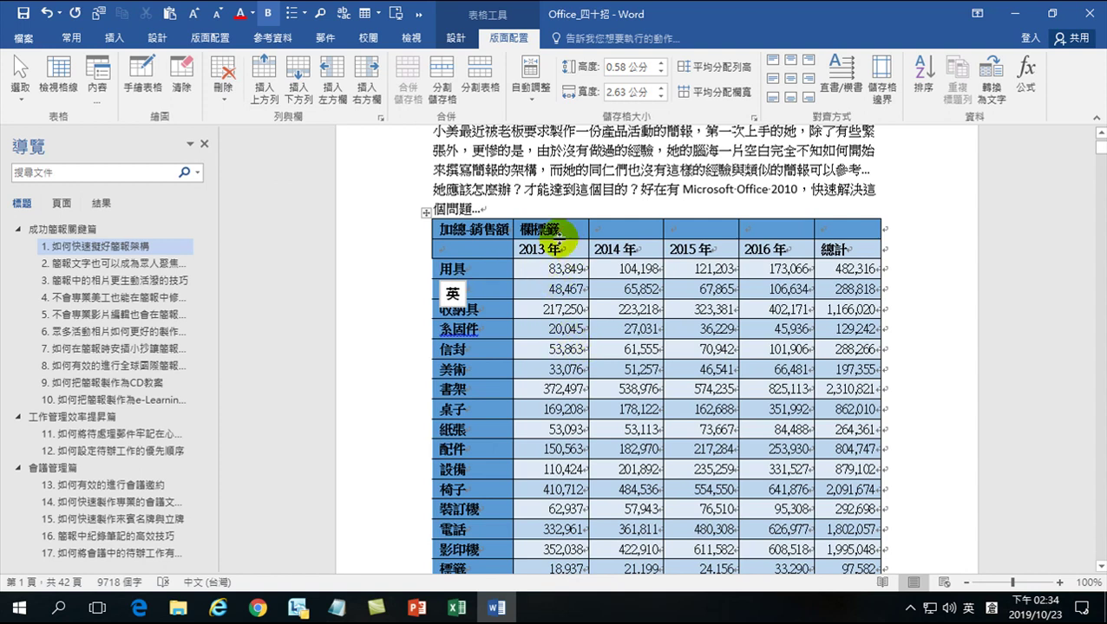
pyautogui.moveTo(558, 232)
pyautogui.mouseDown()
pyautogui.moveTo(793, 243)
pyautogui.moveTo(842, 234)
pyautogui.mouseUp()
pyautogui.click(477, 241)
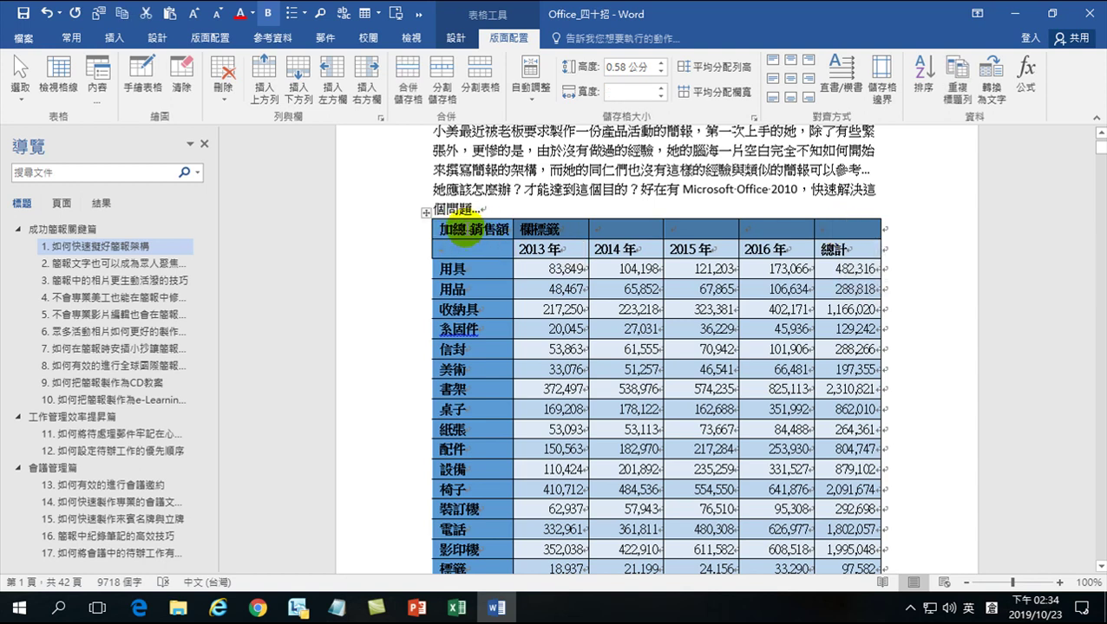
pyautogui.click(457, 250)
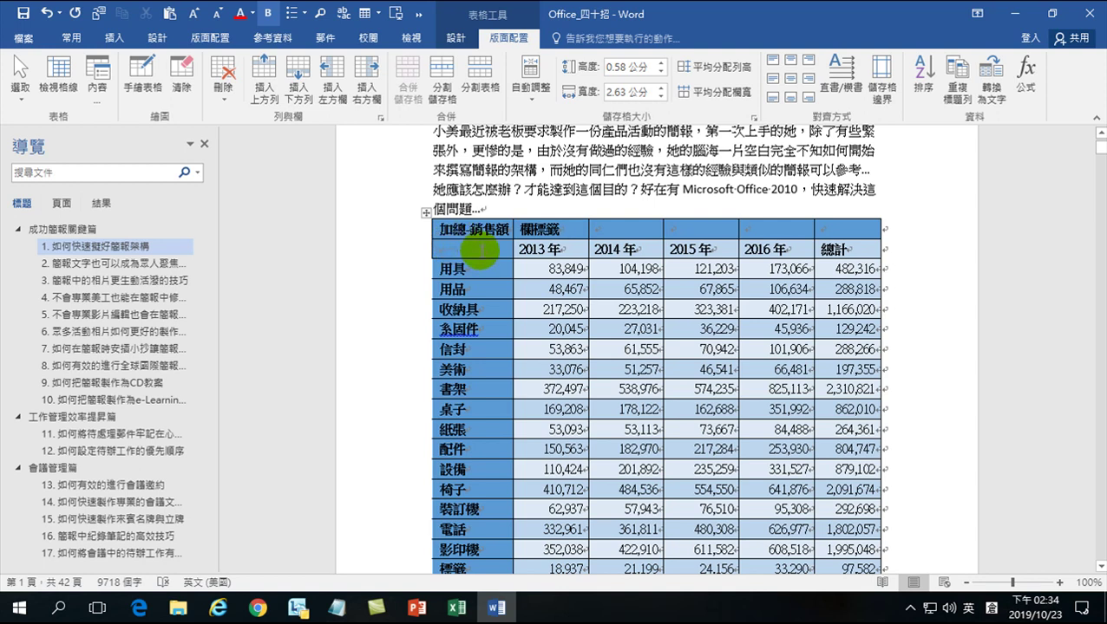
# Preview the 格線表格 5 深色 - 輔色 5 table style on the sales table.
pyautogui.click(623, 349)
pyautogui.scroll(-3, 638, 379)
pyautogui.scroll(1, 642, 373)
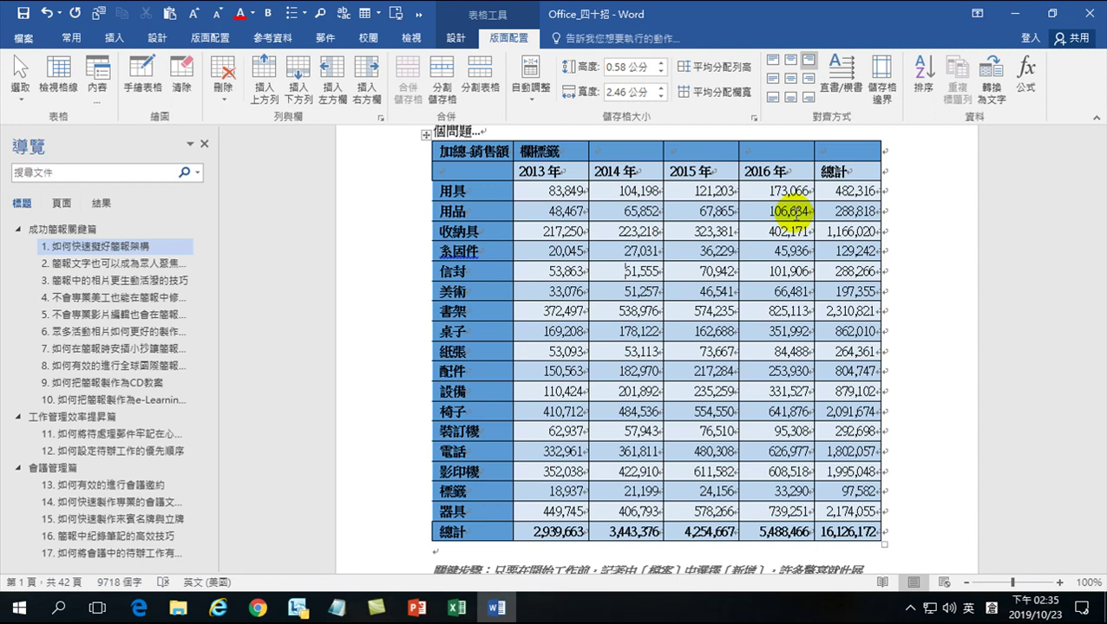
pyautogui.click(457, 38)
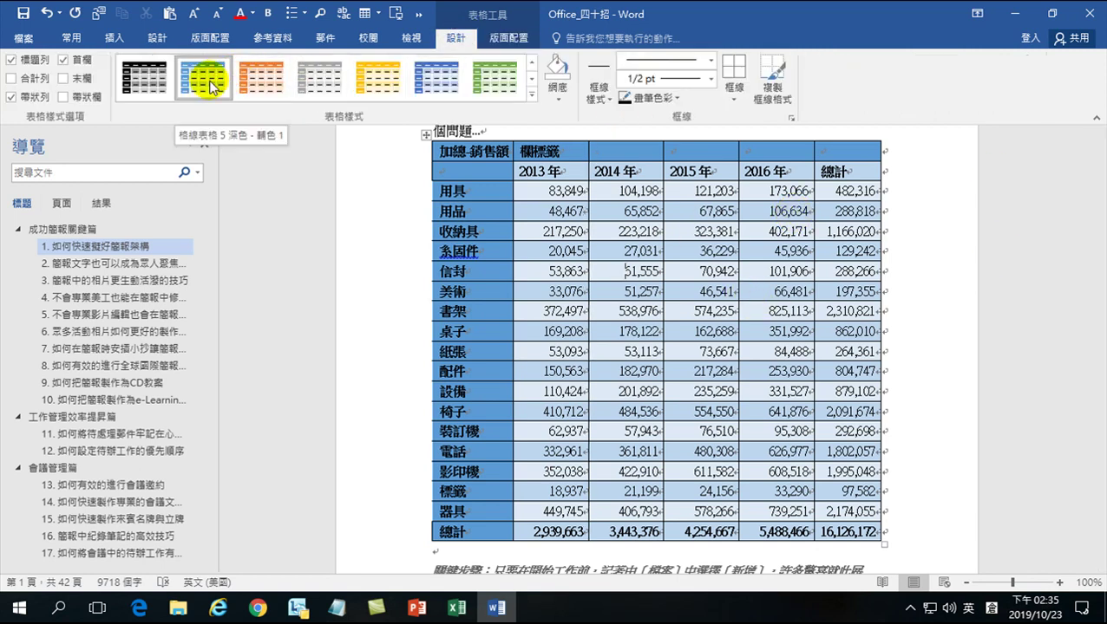
pyautogui.click(448, 96)
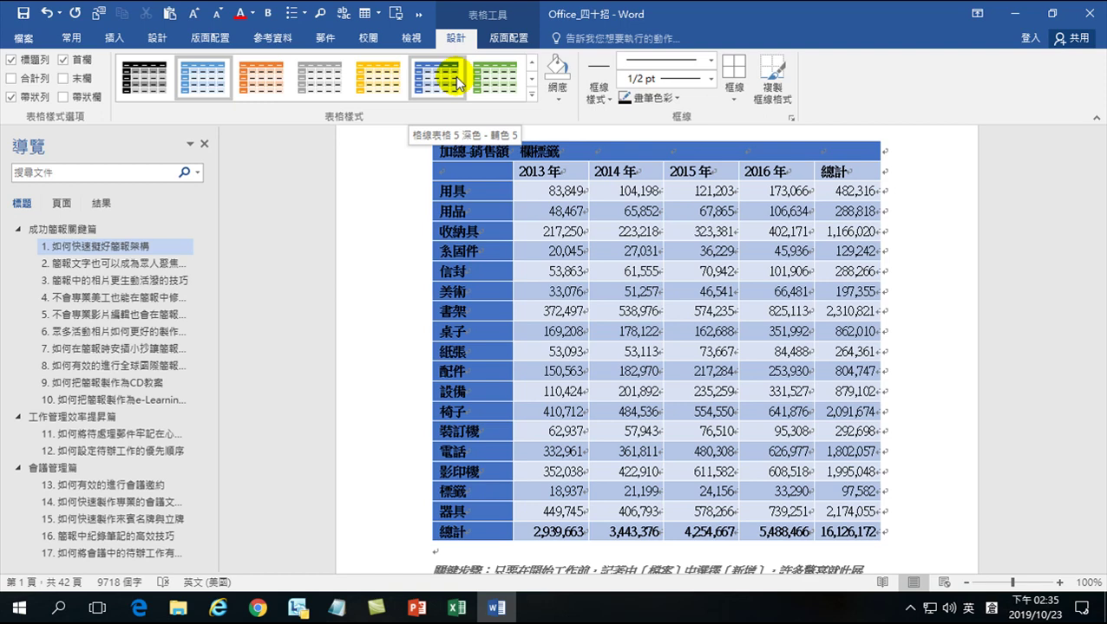
# Switch to the Excel workbook 超市範例 and examine the 訂單 sheet's source columns, including 子類別, 銷售額 and 利潤.
pyautogui.click(460, 608)
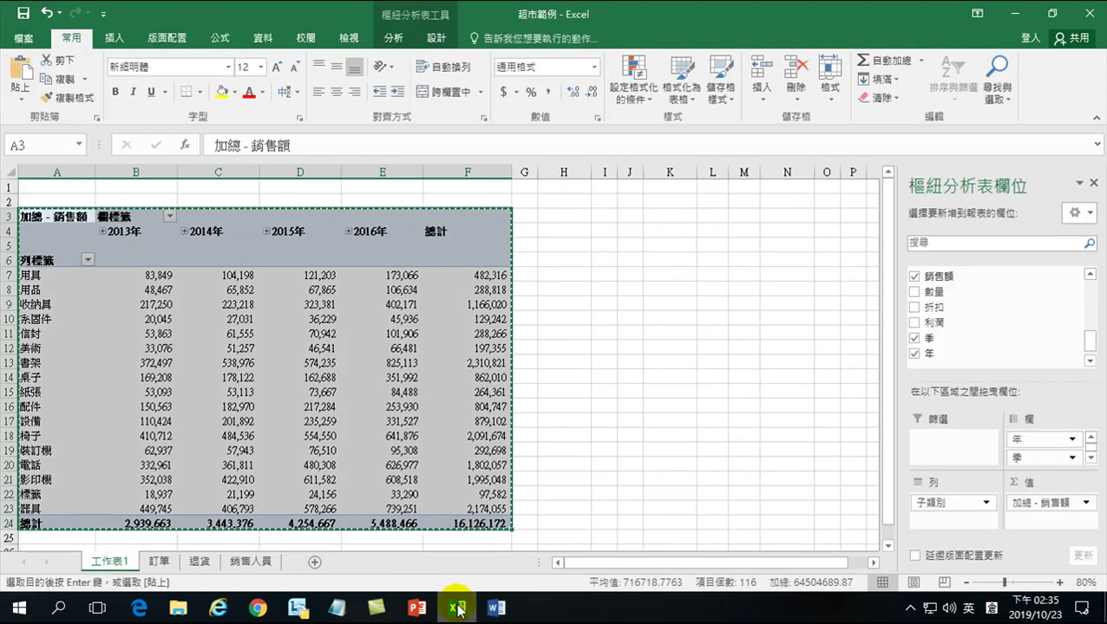
pyautogui.moveTo(457, 609)
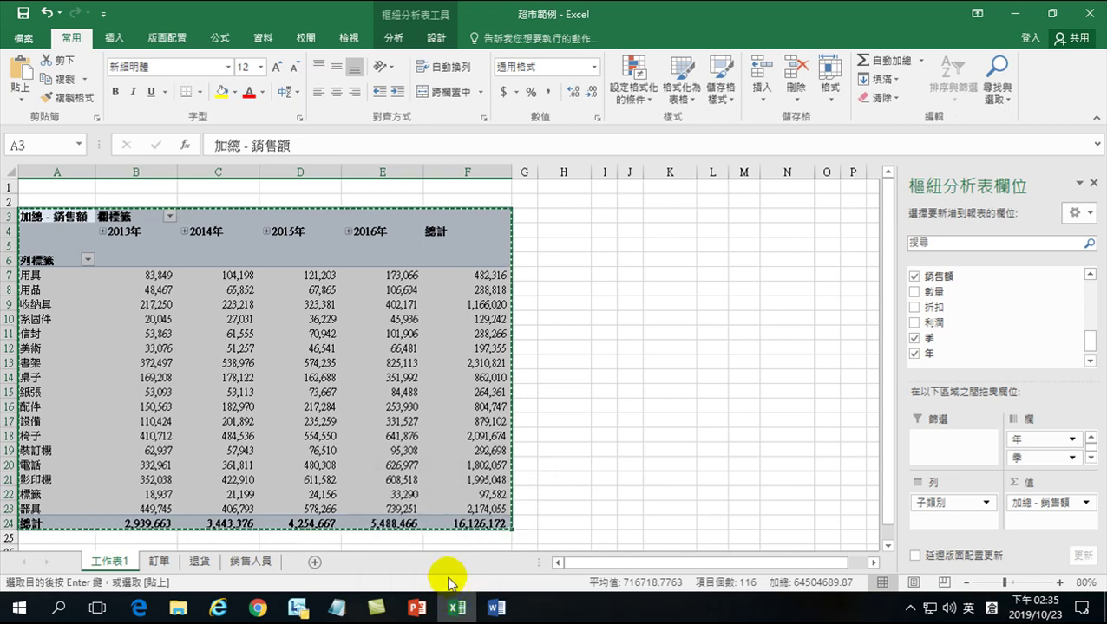
pyautogui.click(160, 562)
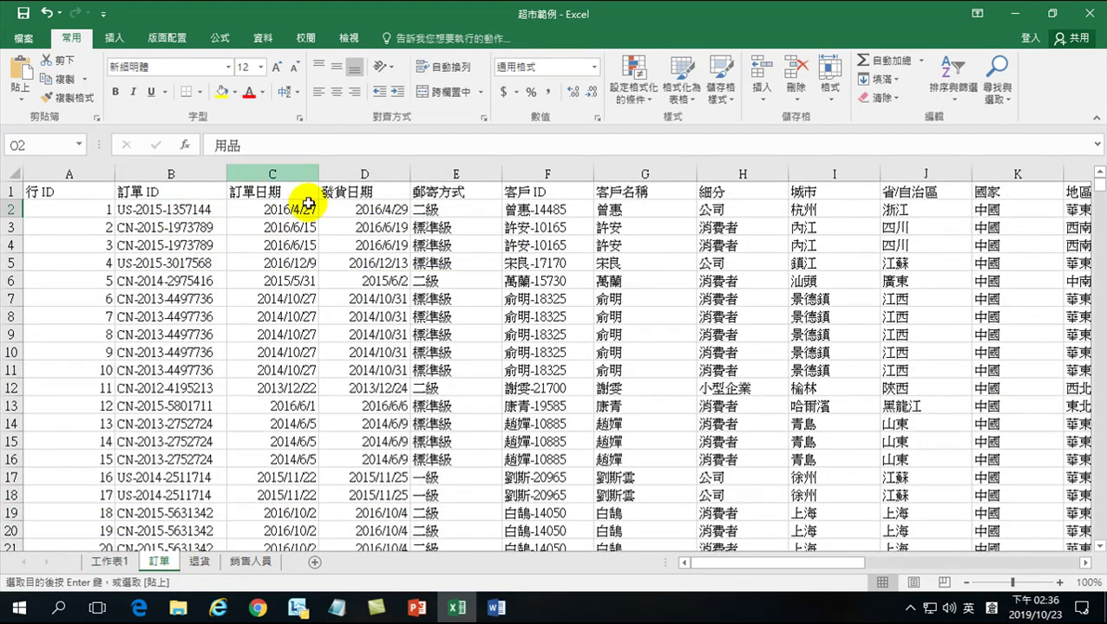
pyautogui.moveTo(749, 564); pyautogui.dragTo(946, 562)
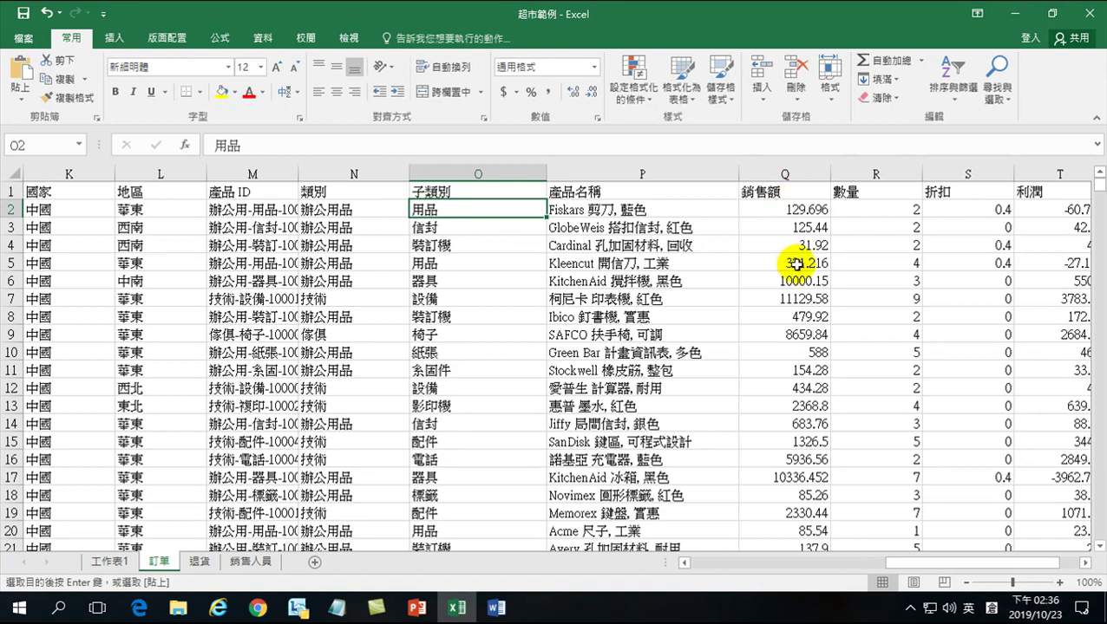
# Create a pivot table on a new worksheet from the 訂單 sheet's data range $A$1:$T$10001.
pyautogui.moveTo(933, 565); pyautogui.dragTo(728, 555)
pyautogui.click(286, 170)
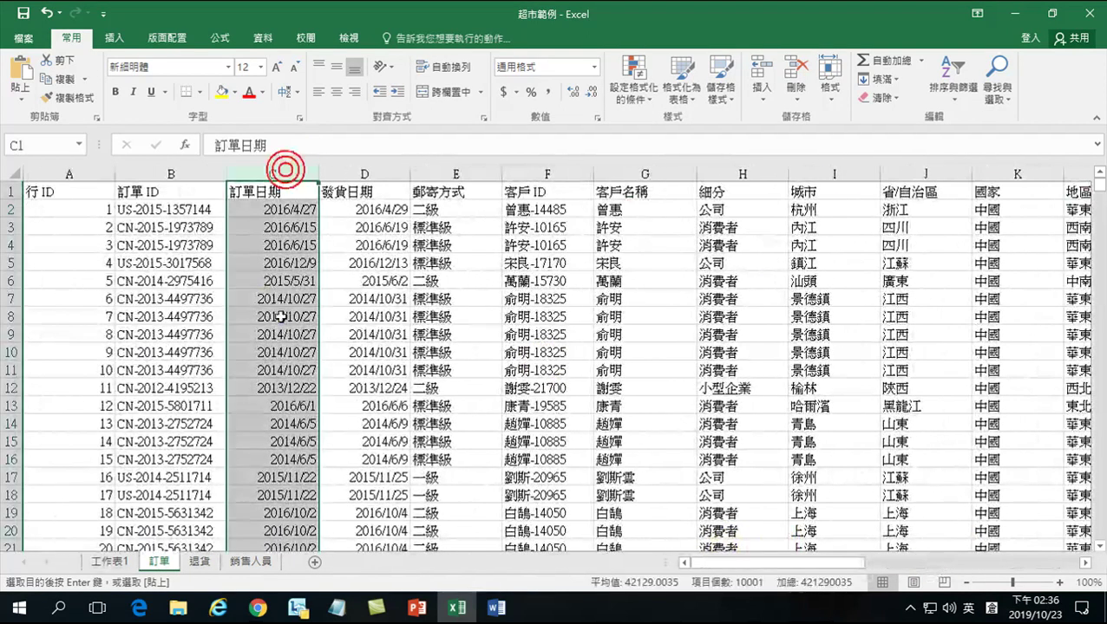
pyautogui.moveTo(841, 568); pyautogui.dragTo(1057, 568)
pyautogui.click(388, 167)
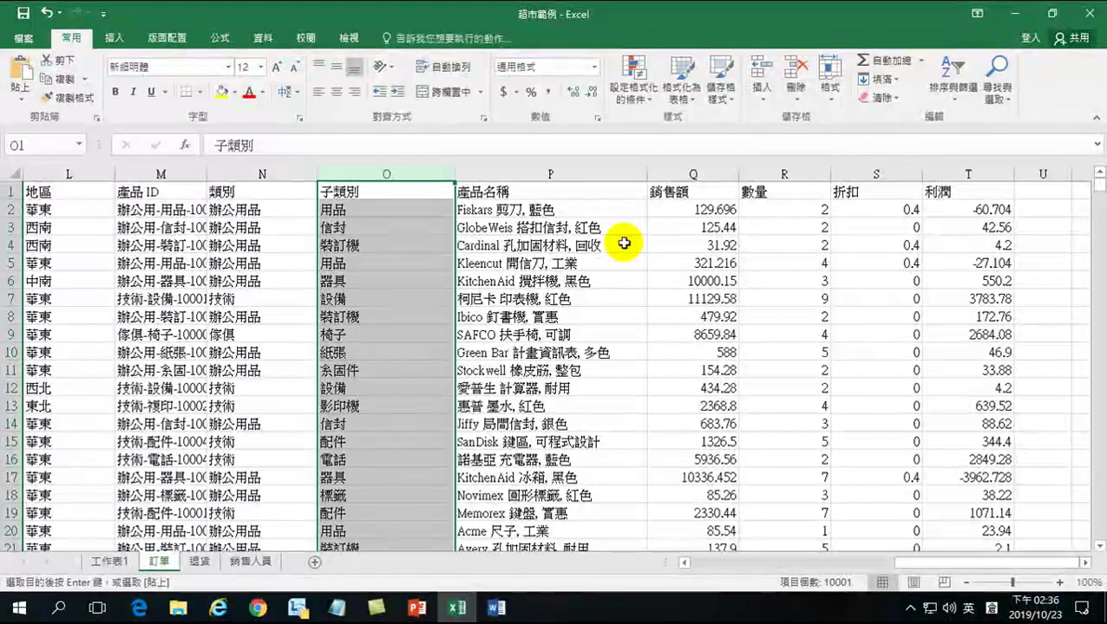
pyautogui.click(547, 280)
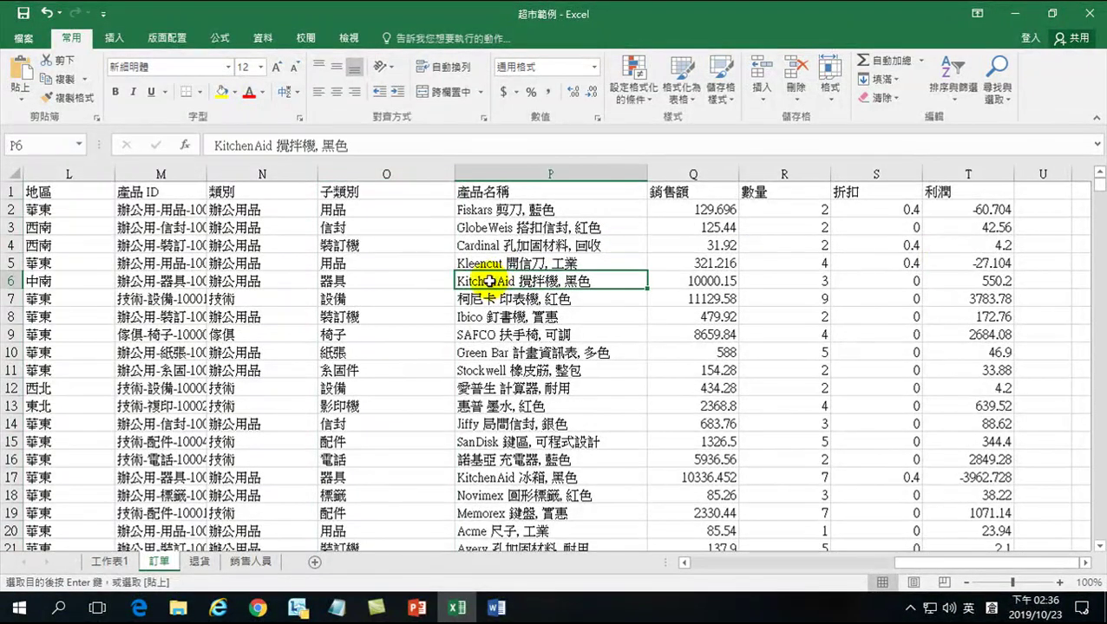
pyautogui.click(113, 38)
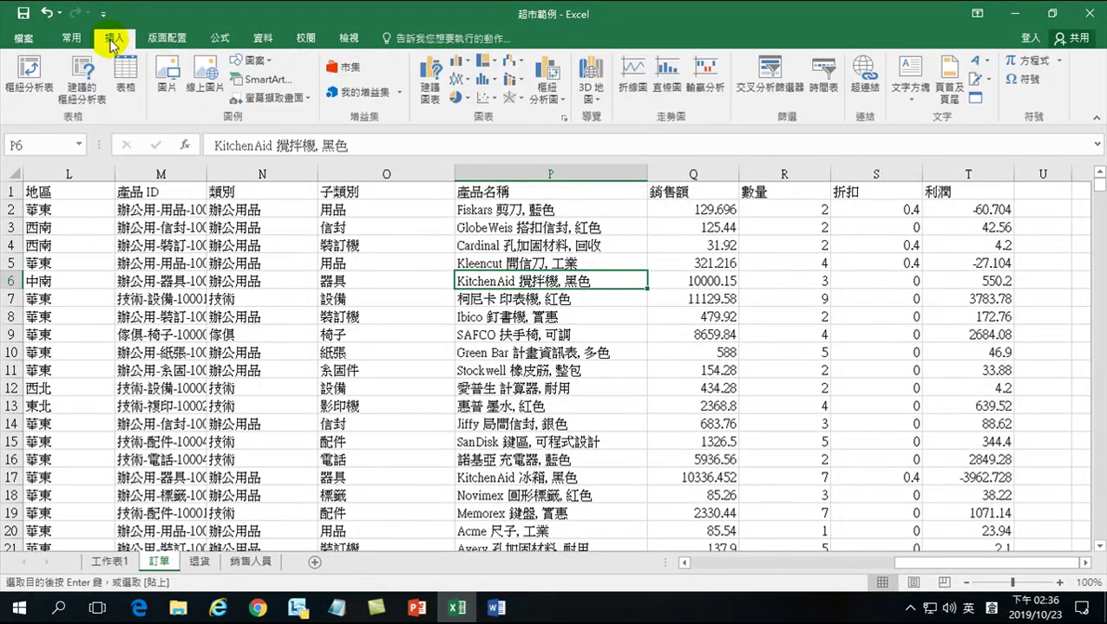
pyautogui.click(29, 75)
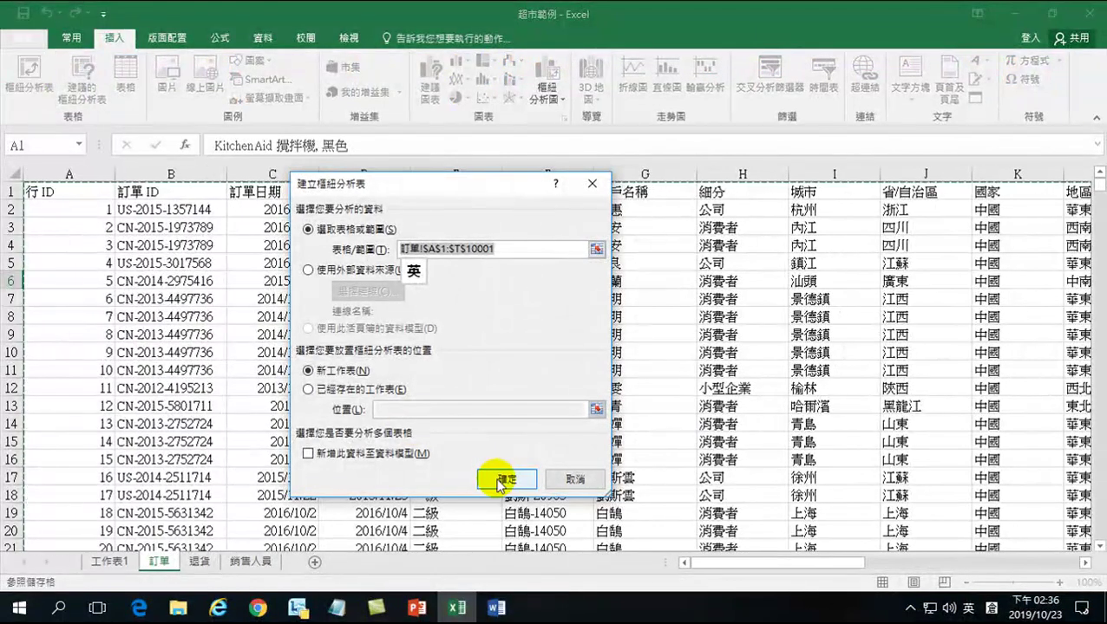
pyautogui.click(500, 482)
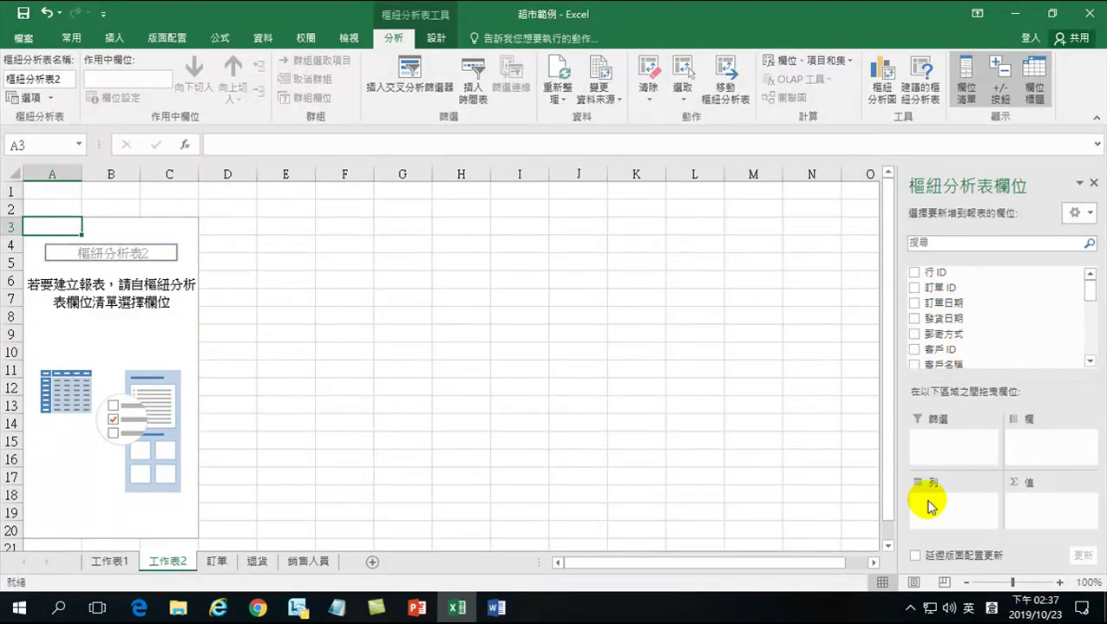
# Lay out the pivot table with 子類別 as rows, 訂單日期 as columns and 利潤 as the summed values.
pyautogui.moveTo(1090, 291); pyautogui.dragTo(1091, 323)
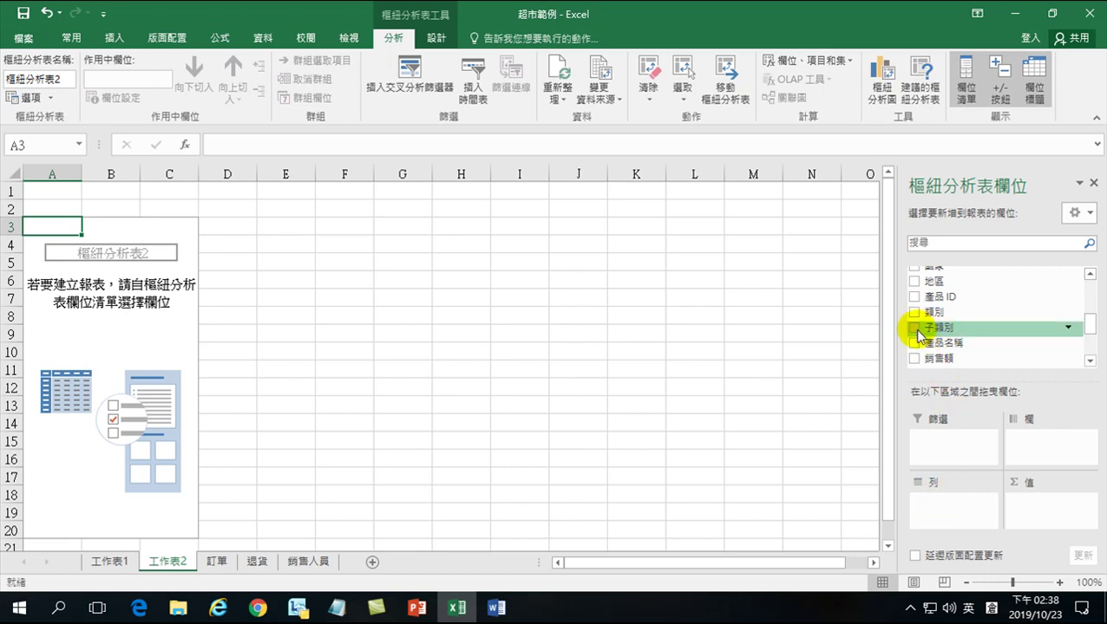
pyautogui.moveTo(938, 332); pyautogui.dragTo(937, 503)
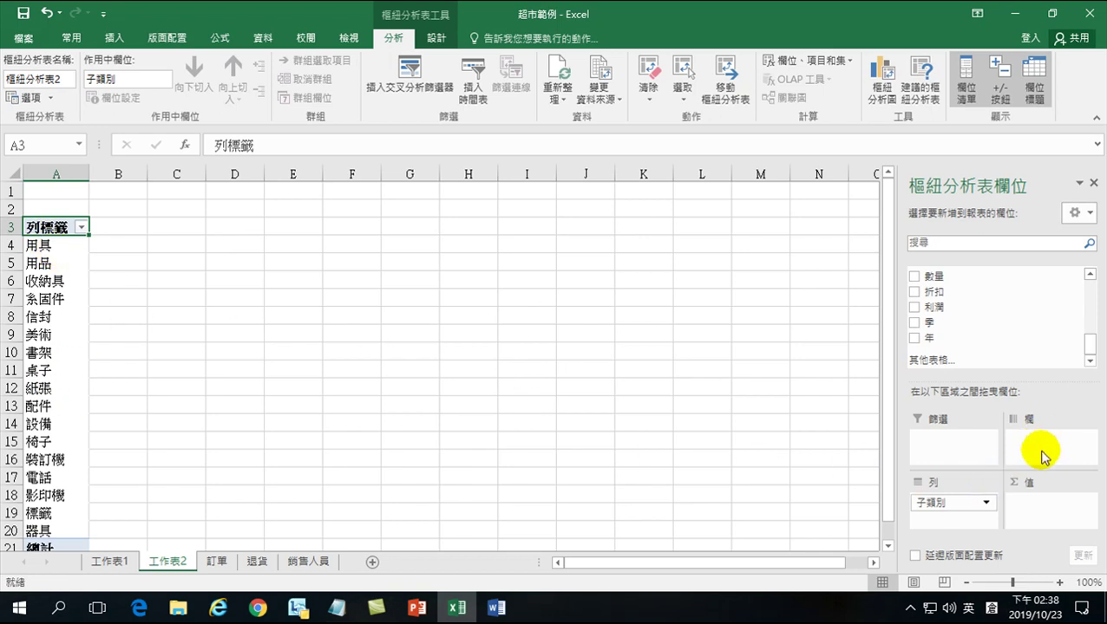
pyautogui.moveTo(1092, 353); pyautogui.dragTo(1095, 289)
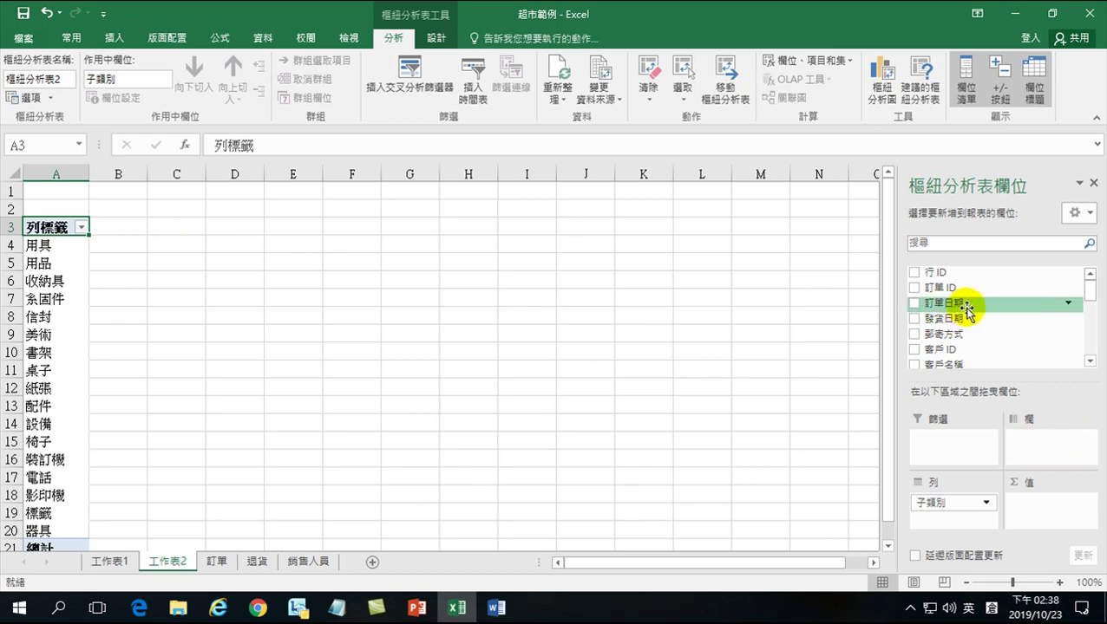
pyautogui.moveTo(952, 304); pyautogui.dragTo(1042, 451)
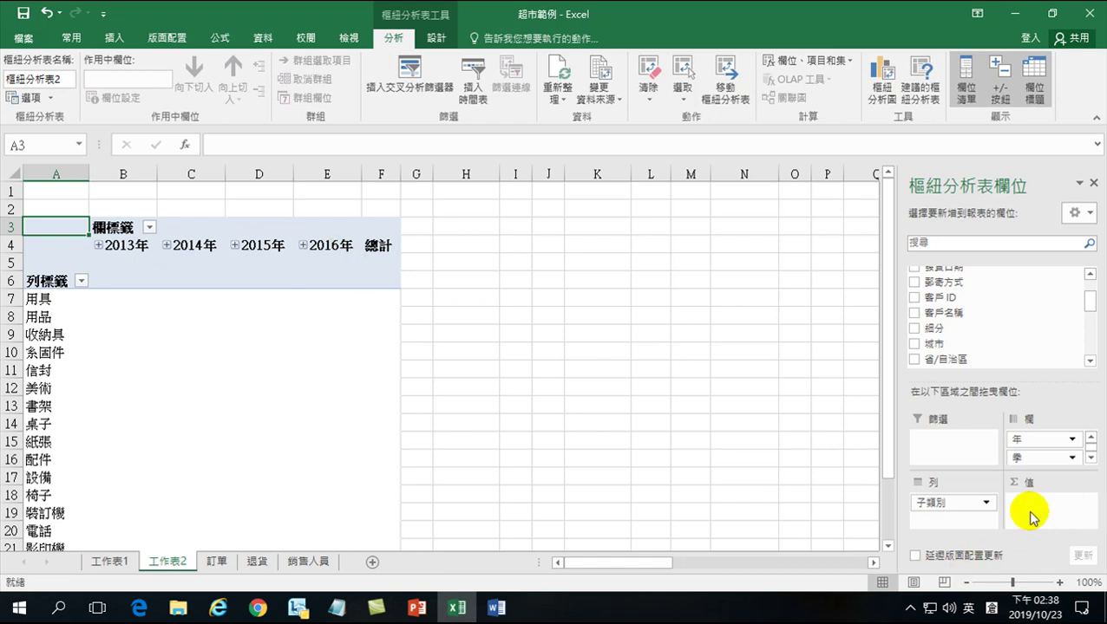
pyautogui.moveTo(1089, 309); pyautogui.dragTo(1089, 348)
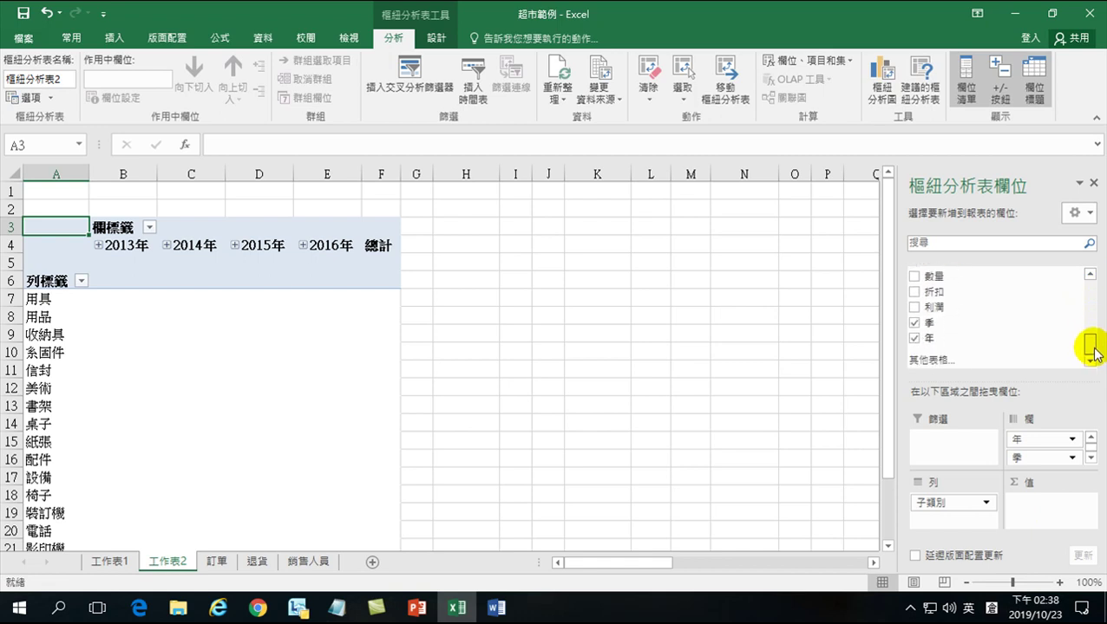
pyautogui.click(914, 308)
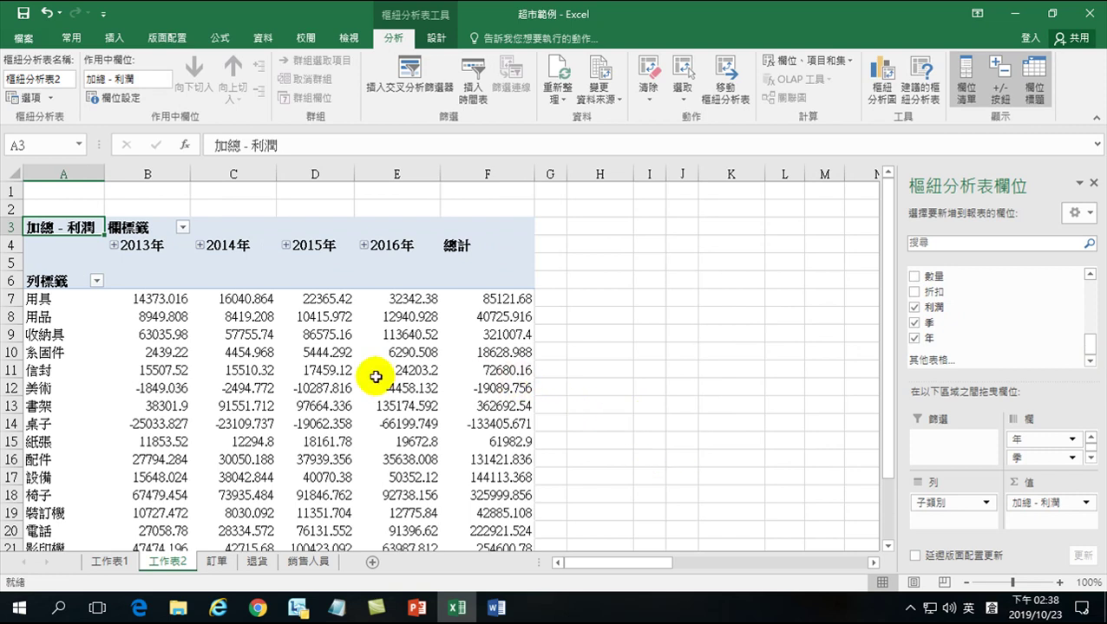
# Format all the pivot table's profit figures, including the totals, with thousands separators and no decimal places.
pyautogui.moveTo(143, 300); pyautogui.dragTo(475, 555)
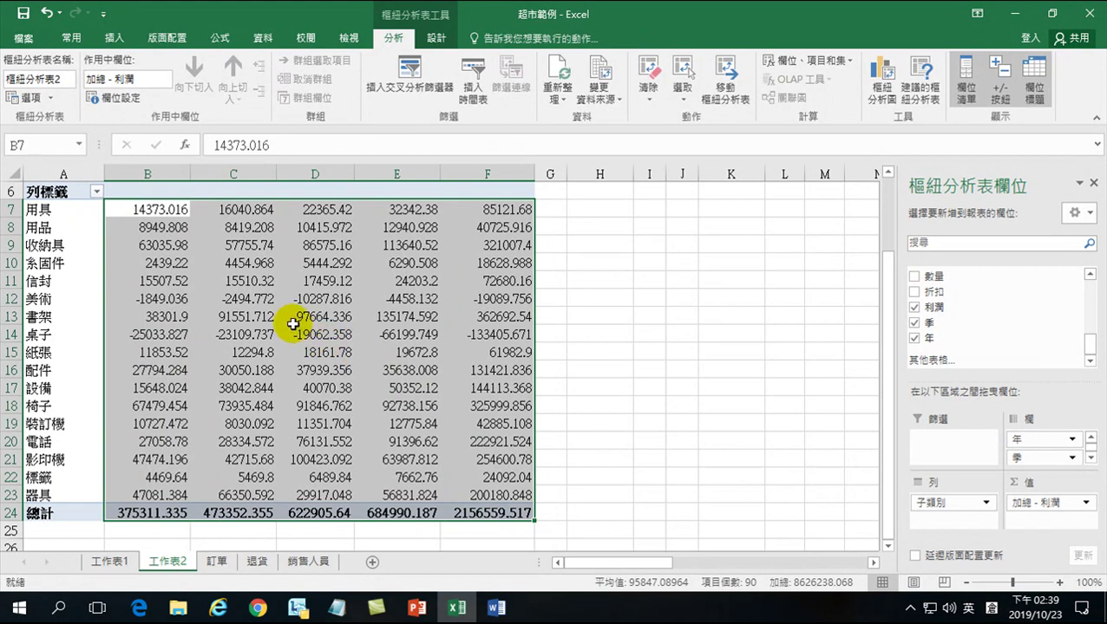
pyautogui.scroll(2, 288, 317)
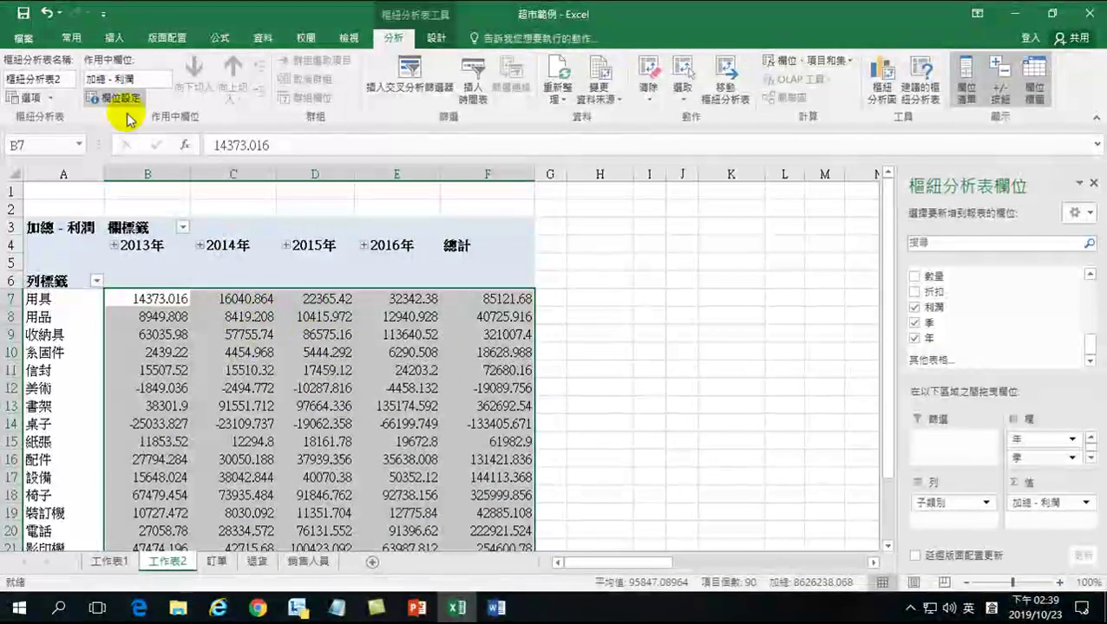
pyautogui.moveTo(152, 299); pyautogui.dragTo(469, 507)
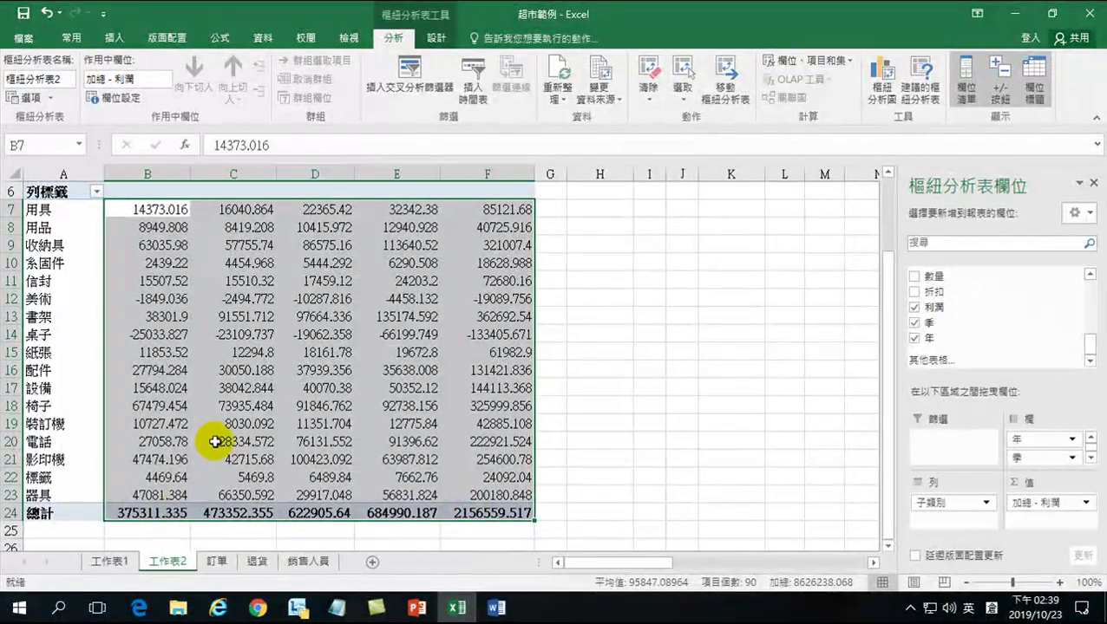
pyautogui.click(72, 39)
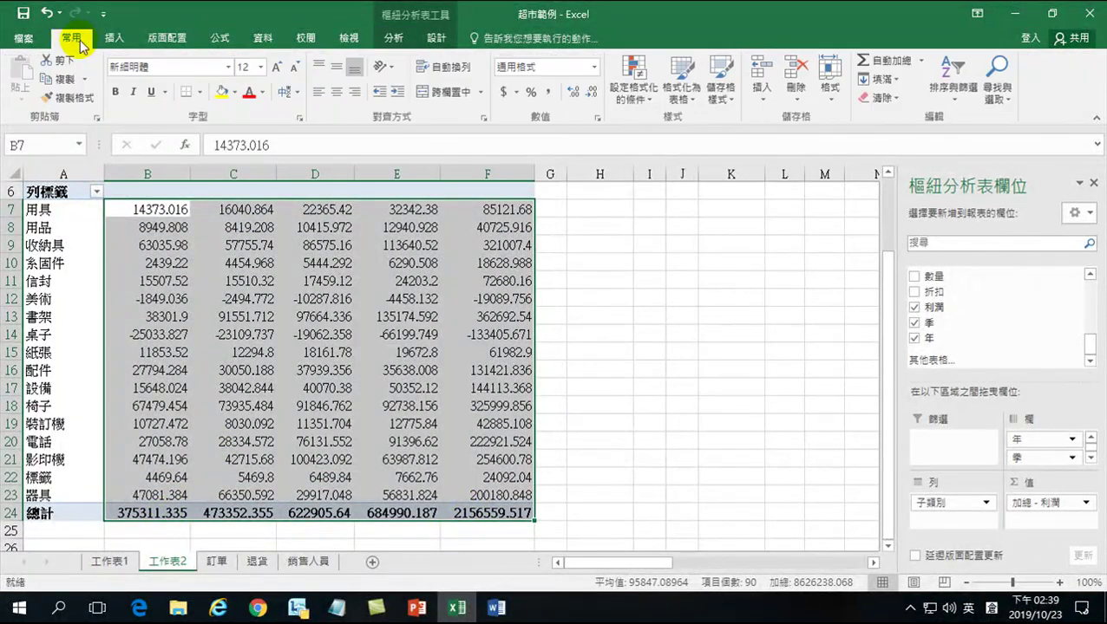
pyautogui.click(548, 93)
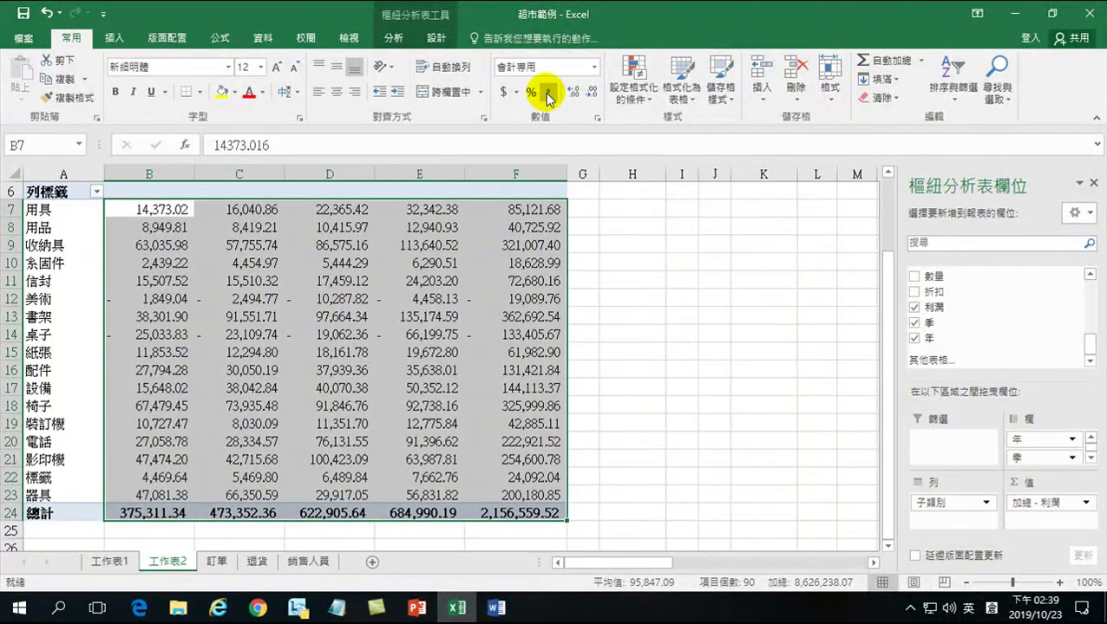
pyautogui.click(591, 93)
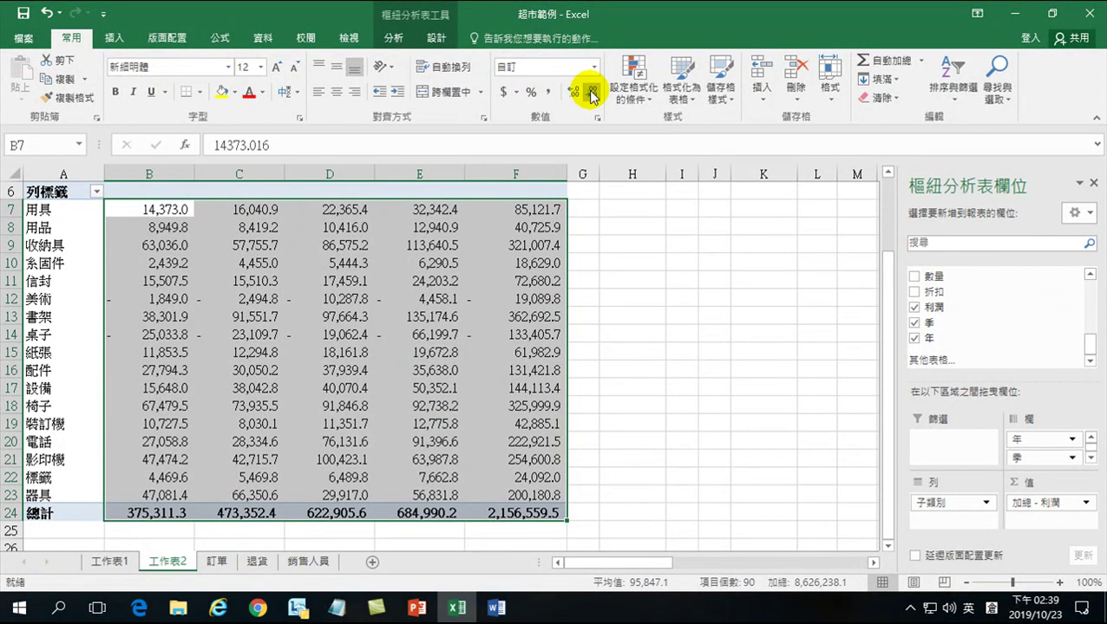
pyautogui.click(592, 93)
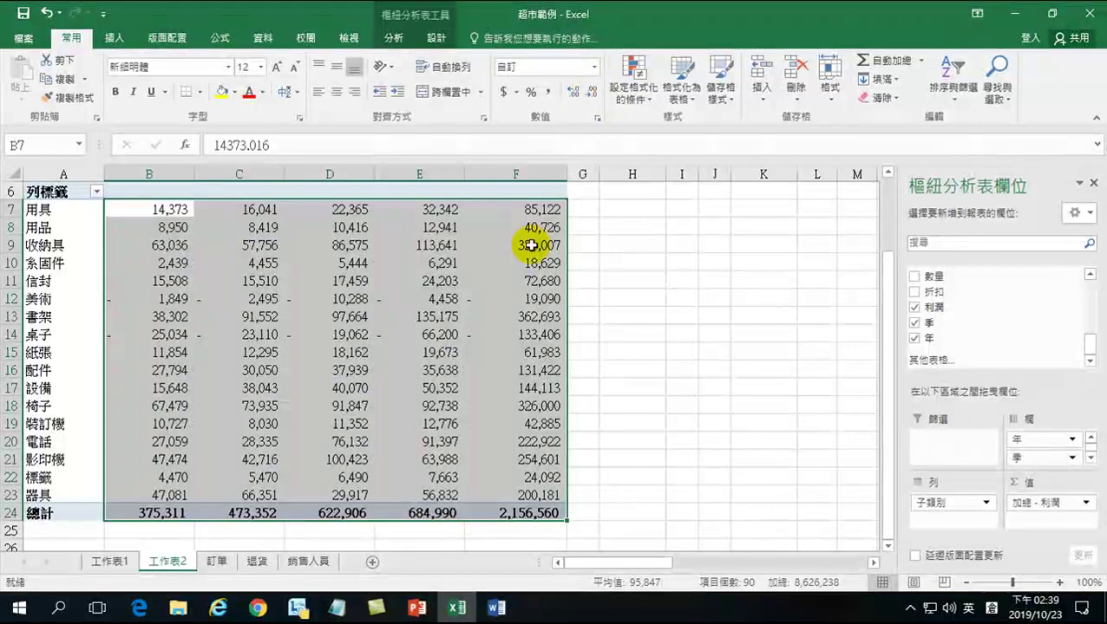
# Copy the whole profit pivot table, from the 加總 - 利潤 heading through the 總計 row.
pyautogui.scroll(1, 468, 339)
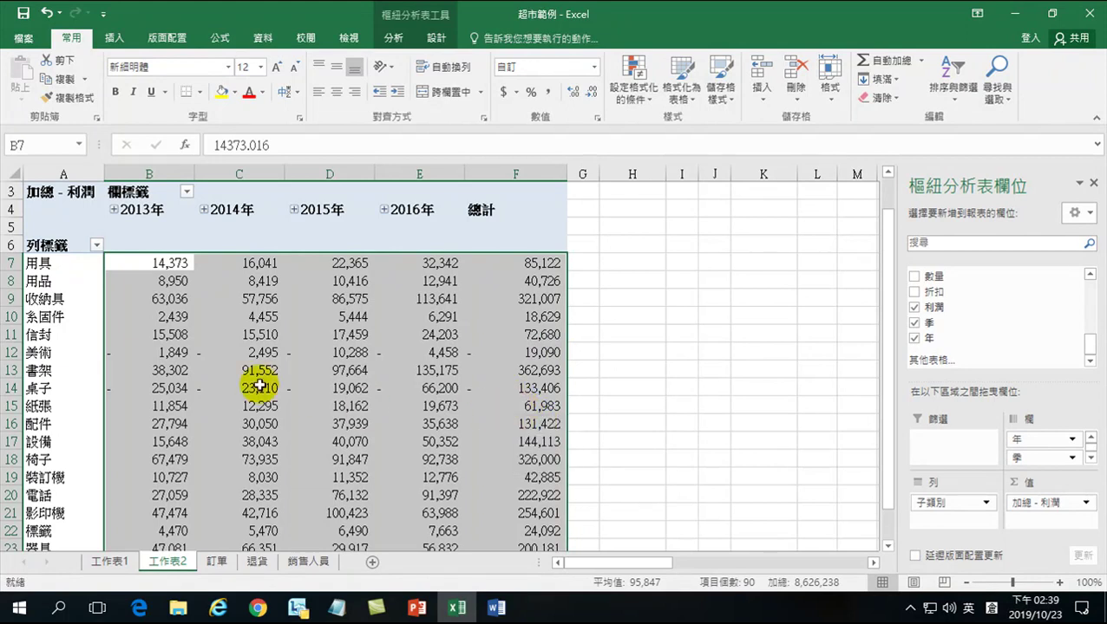
pyautogui.scroll(1, 174, 346)
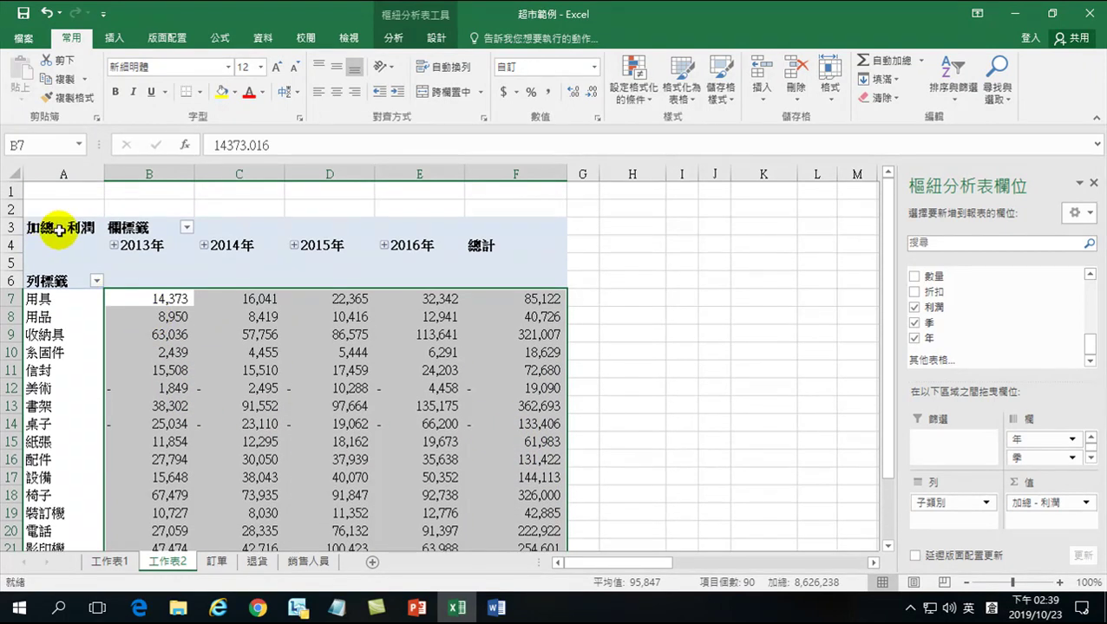
pyautogui.moveTo(63, 227); pyautogui.dragTo(489, 507)
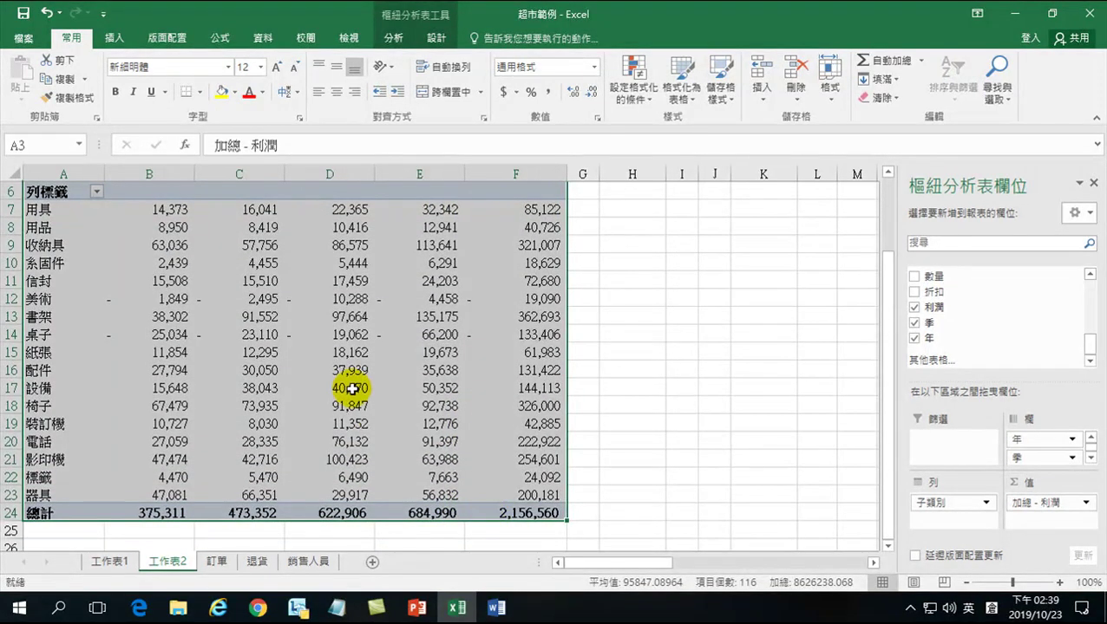
pyautogui.click(50, 79)
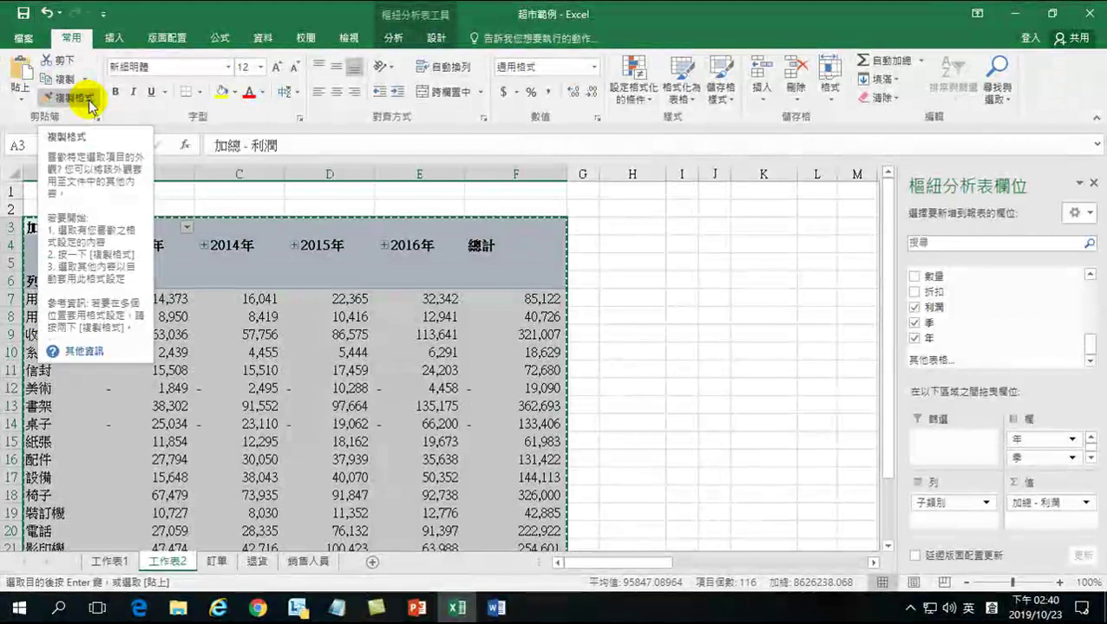
# Switch to the Word document Office_四十招 and paste the profit table on the blank line above the Step 1 paragraph.
pyautogui.click(499, 608)
pyautogui.scroll(-10, 530, 402)
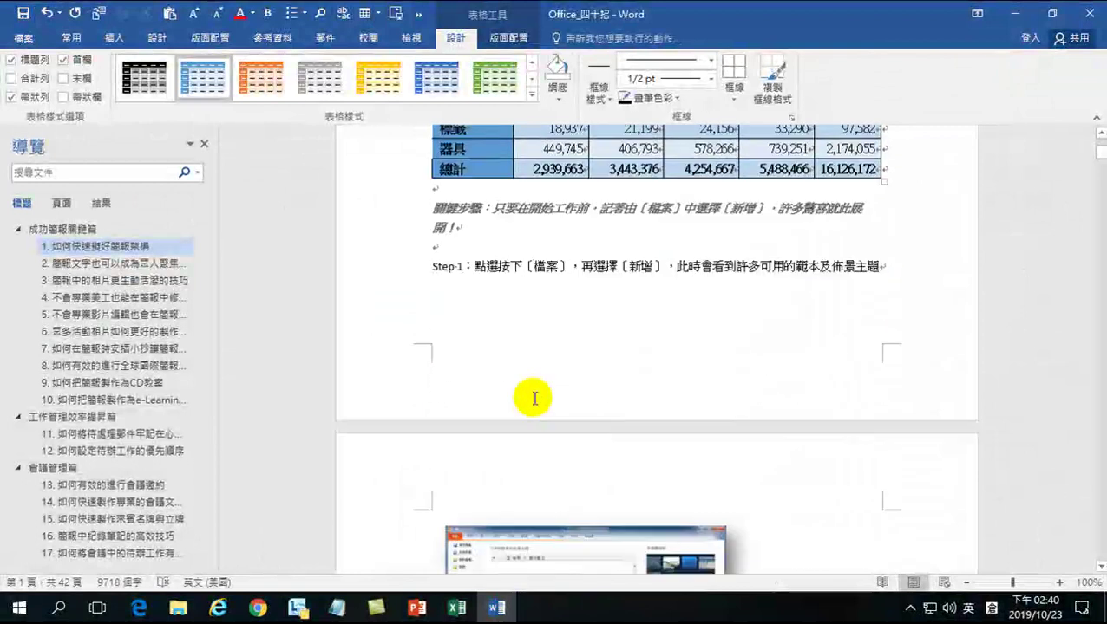
pyautogui.scroll(3, 460, 327)
pyautogui.click(442, 300)
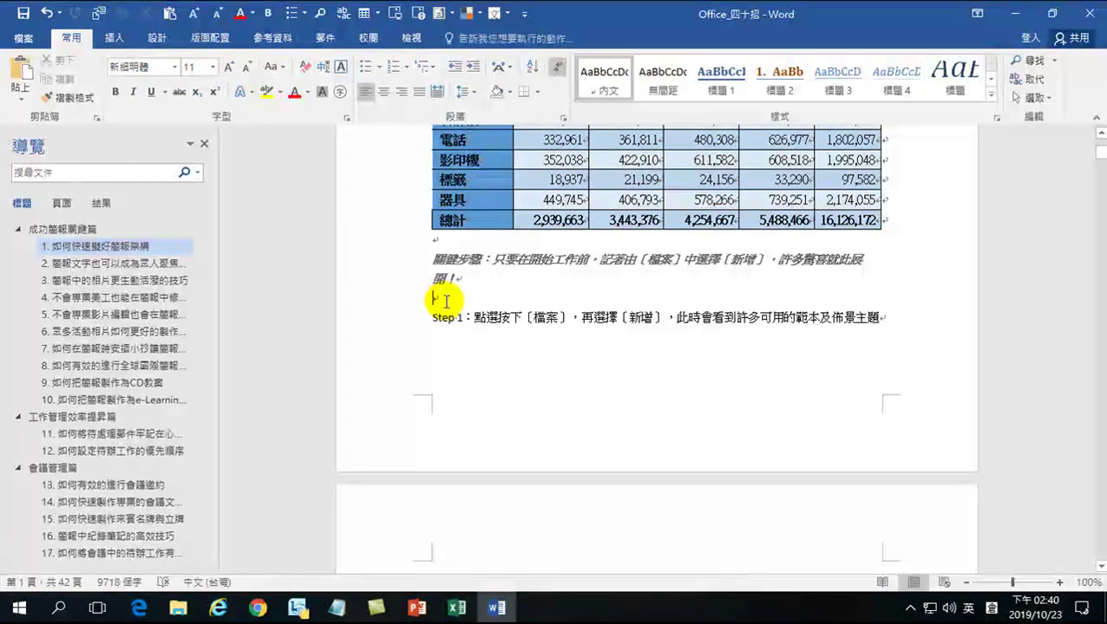
pyautogui.click(20, 74)
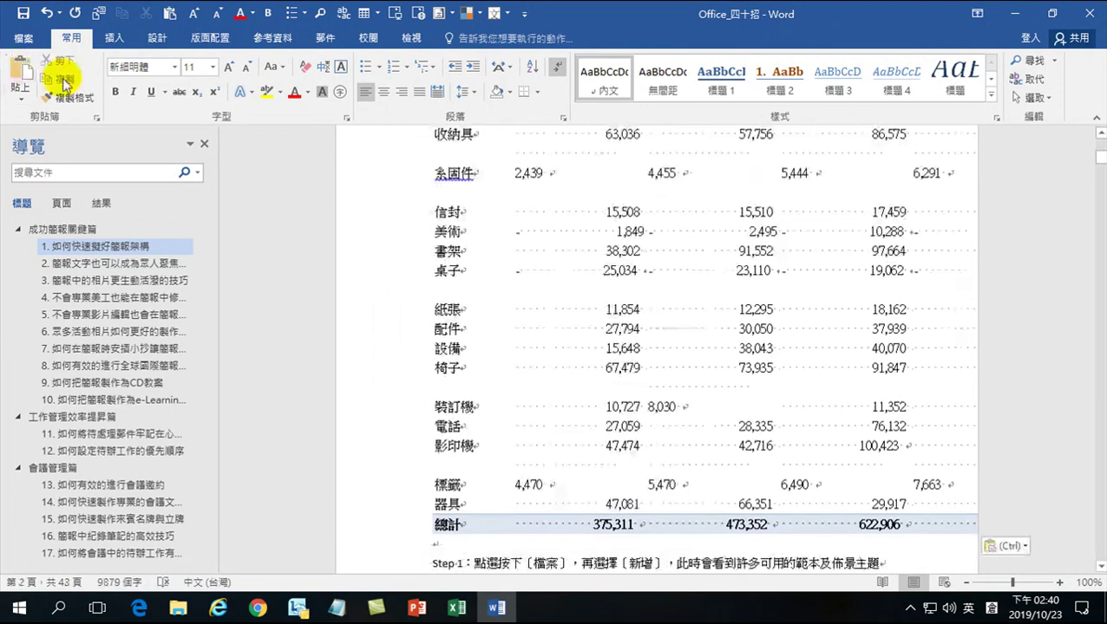
pyautogui.scroll(4, 547, 304)
pyautogui.hotkey('ctrl', 'z')
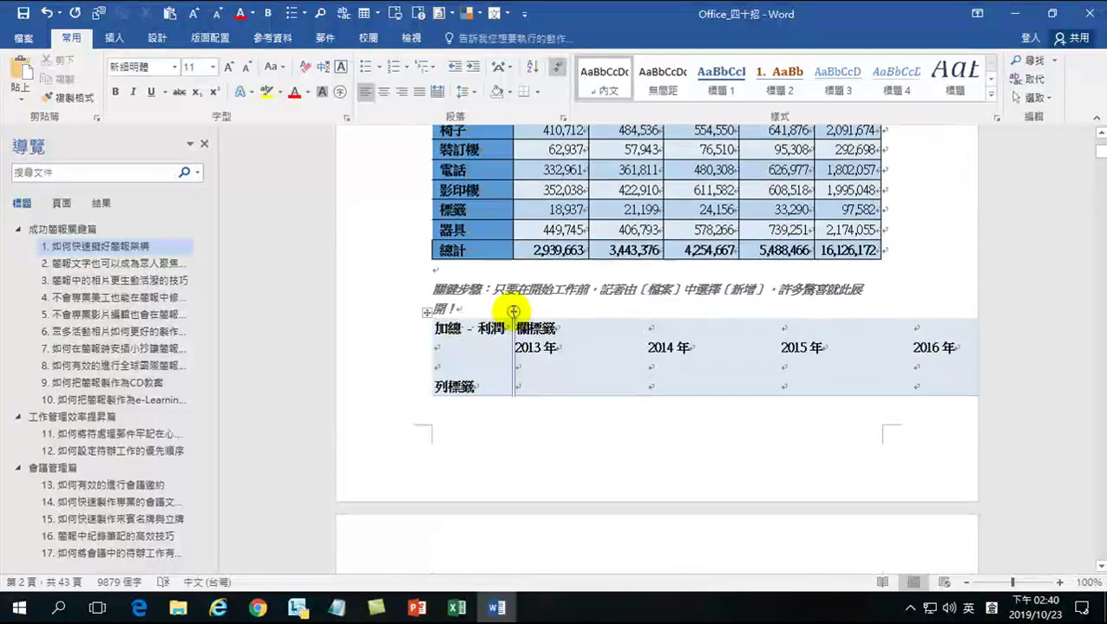
# Select the whole pasted profit table and autofit it to the window width (自動調整視窗).
pyautogui.click(427, 314)
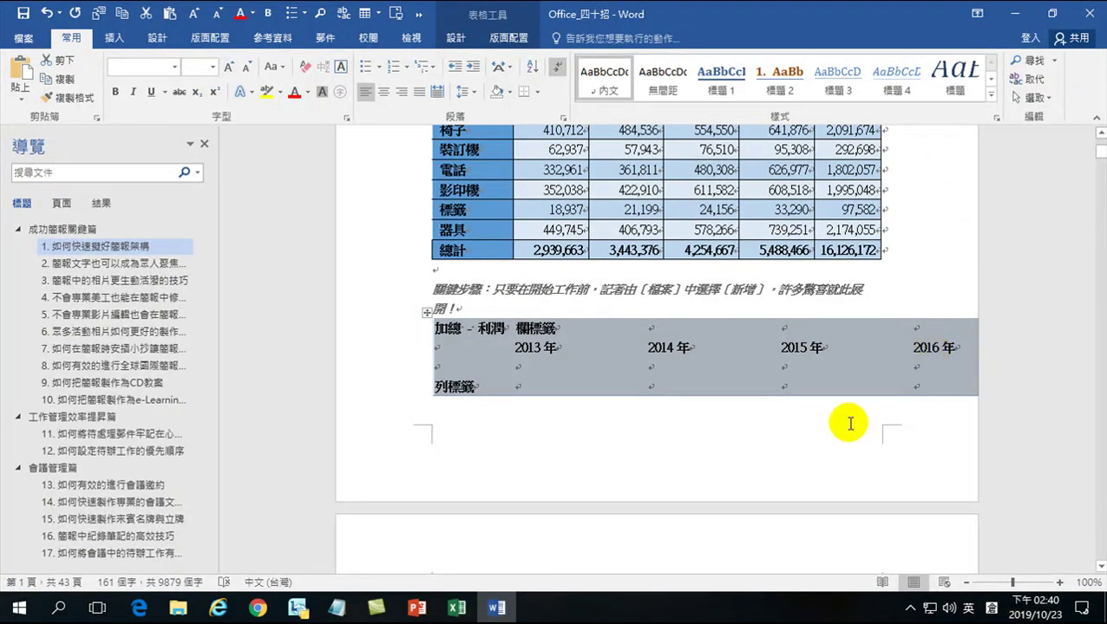
pyautogui.click(475, 339)
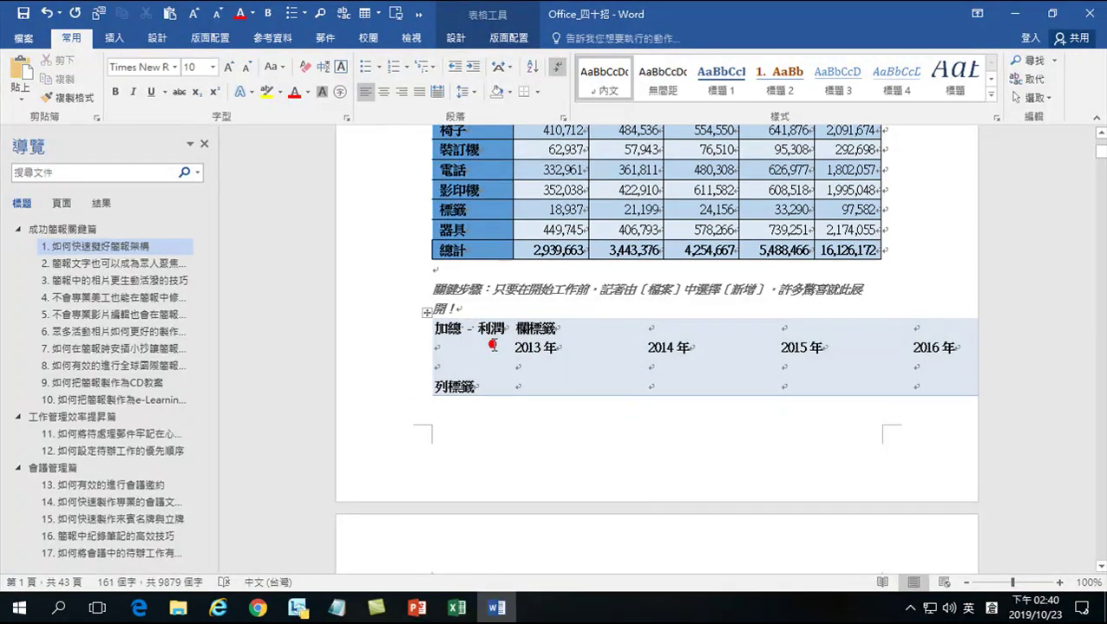
pyautogui.click(427, 314)
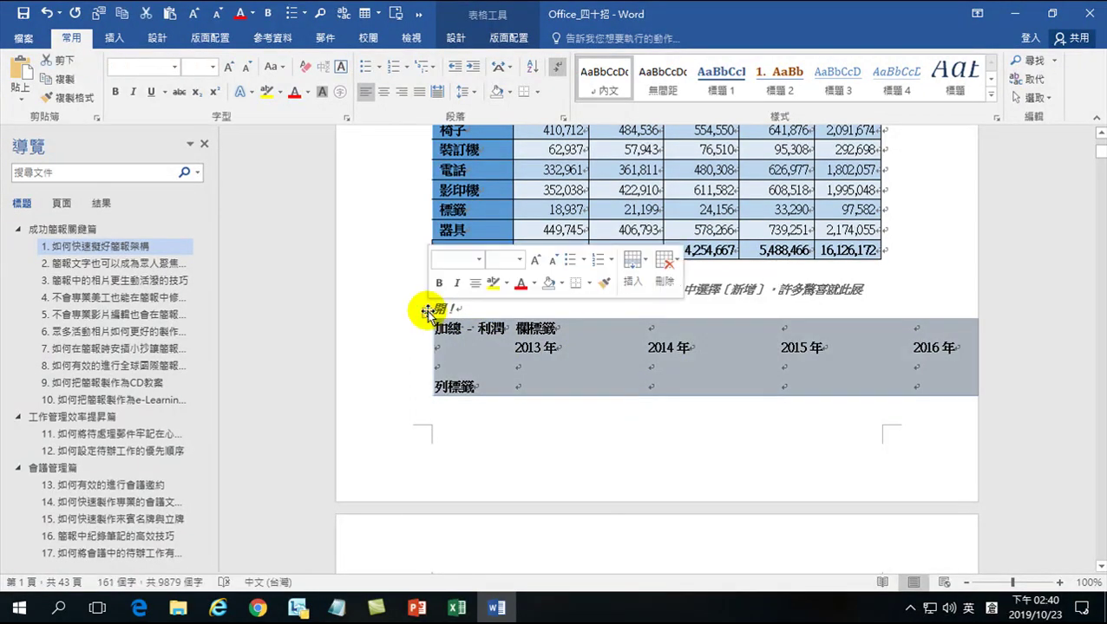
pyautogui.click(550, 354)
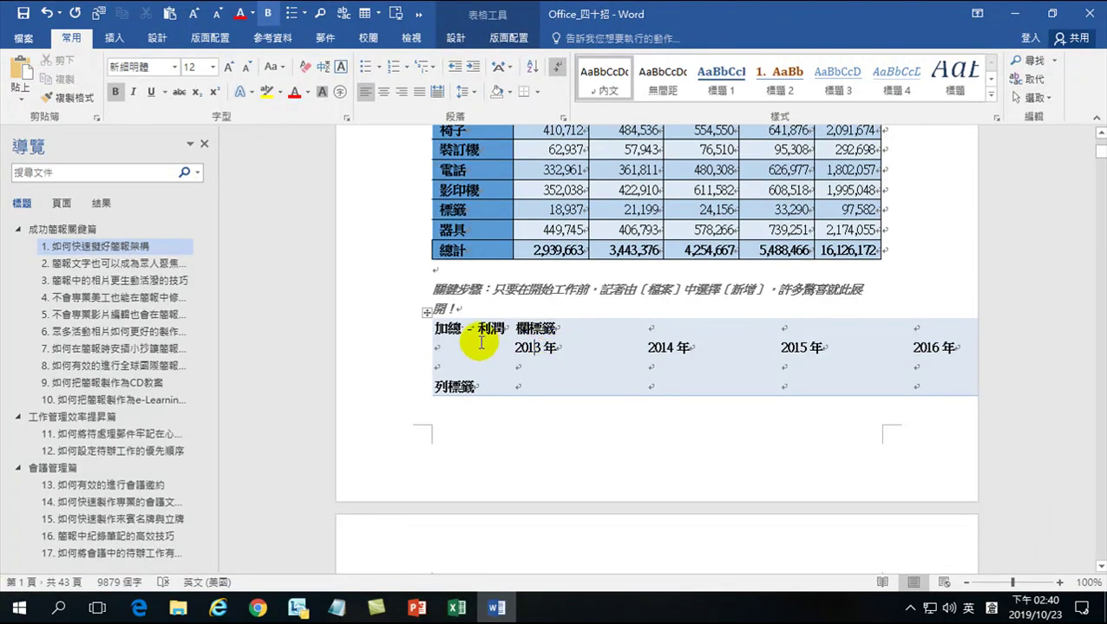
pyautogui.click(426, 313)
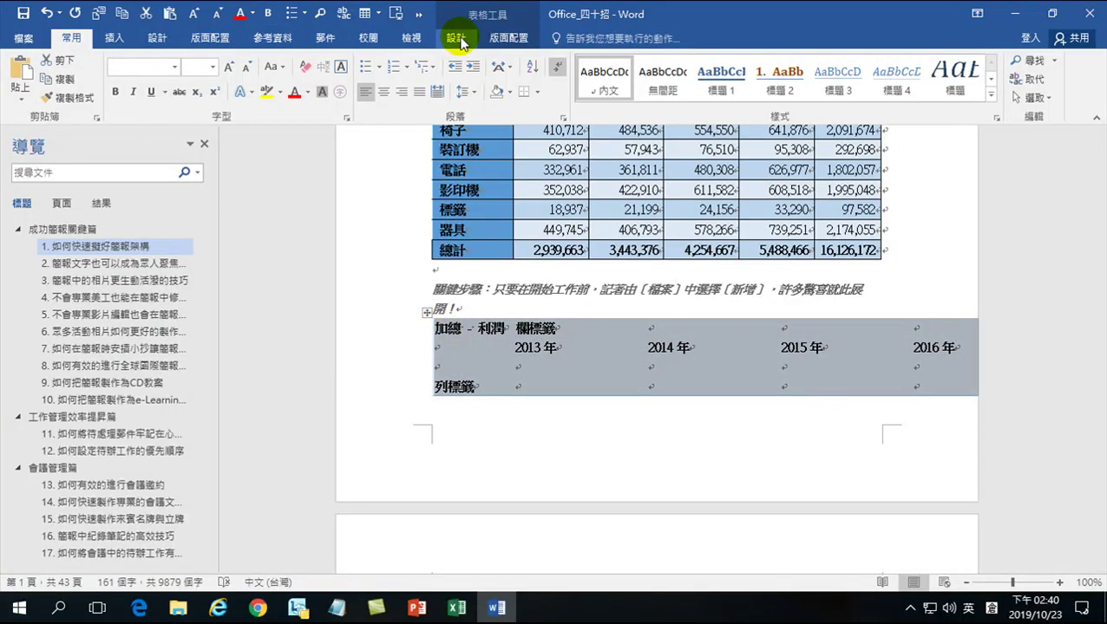
pyautogui.click(509, 40)
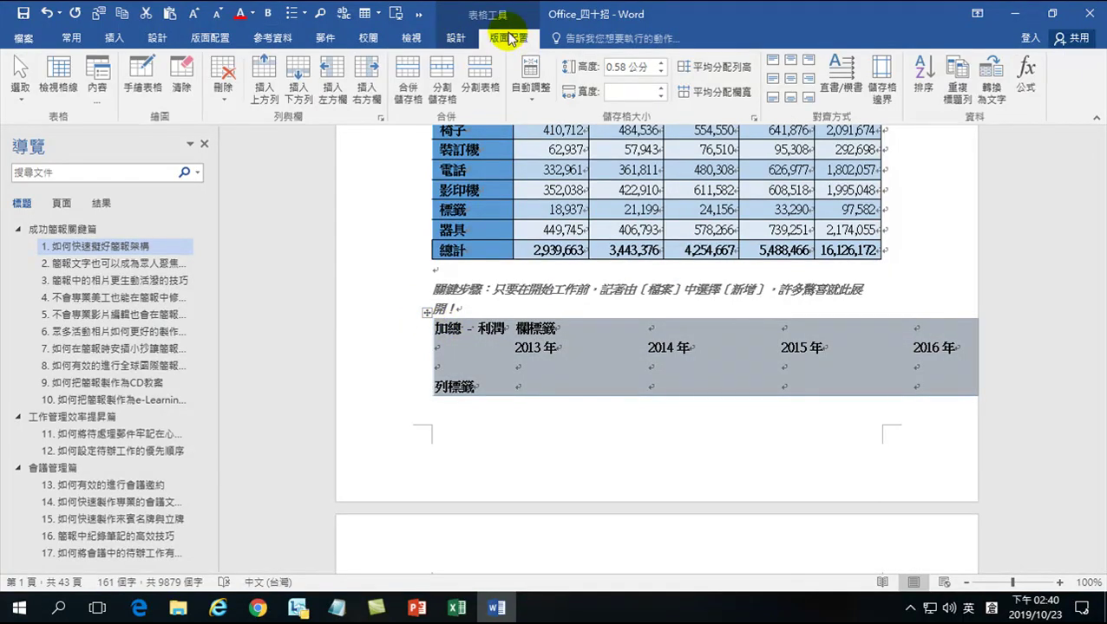
pyautogui.click(533, 80)
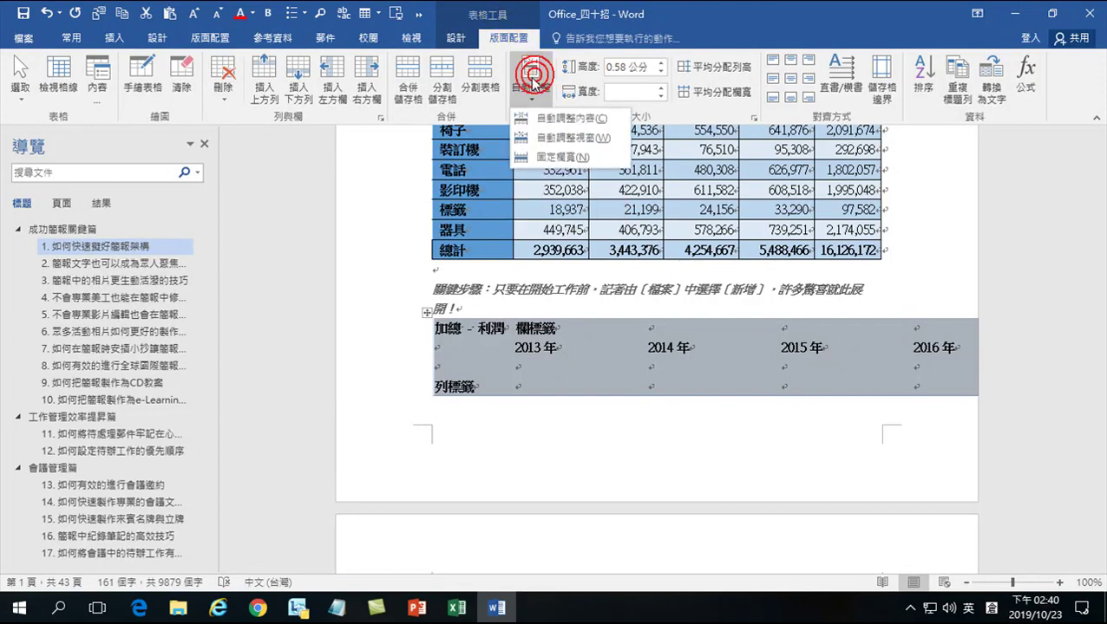
pyautogui.click(559, 140)
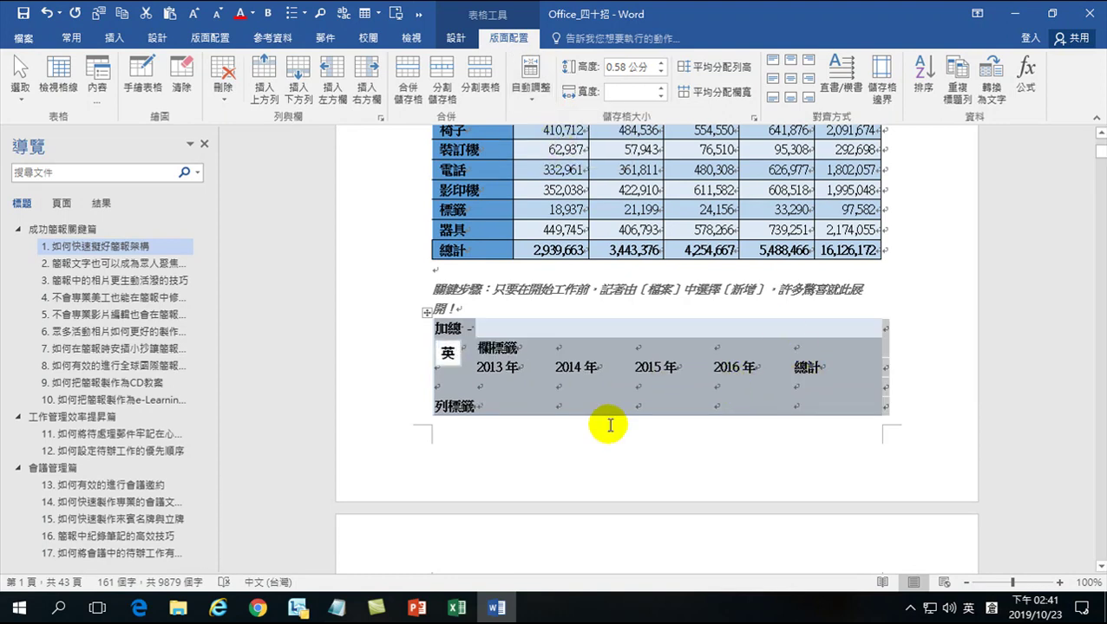
pyautogui.scroll(-5, 605, 394)
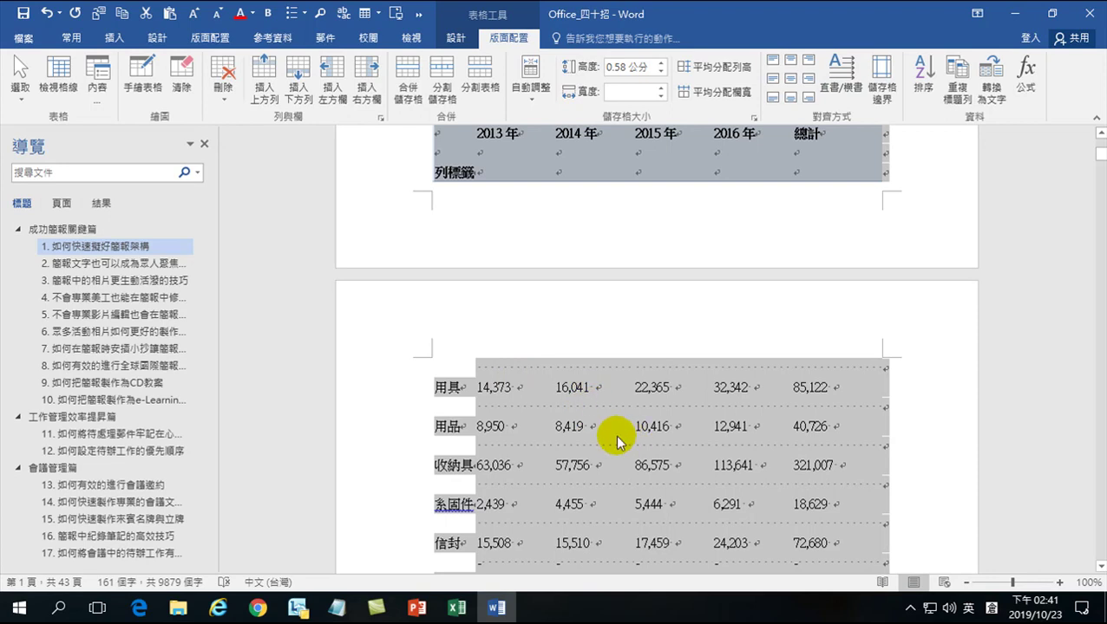
pyautogui.scroll(4, 620, 408)
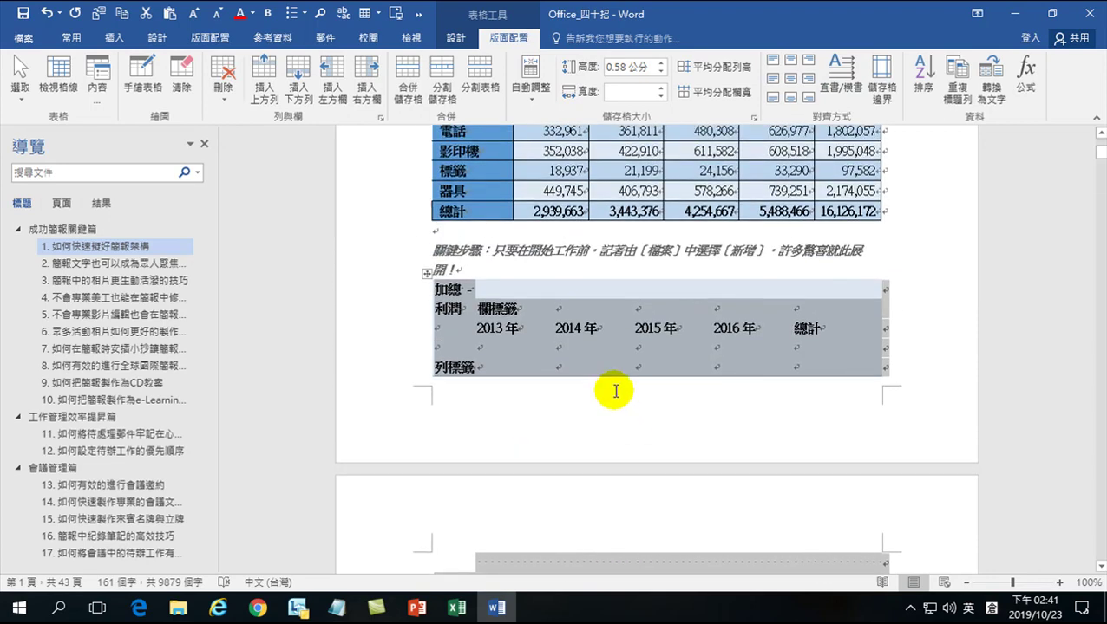